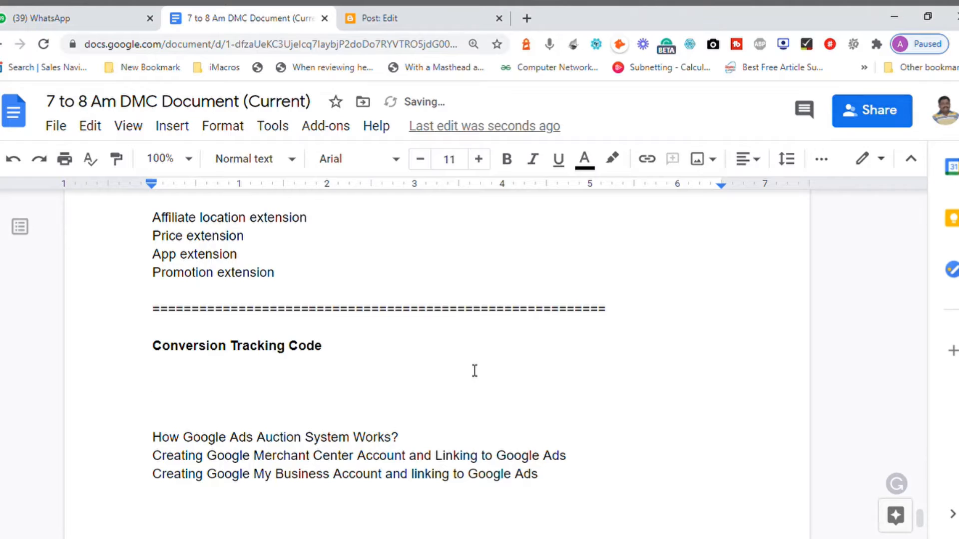
Add the separate lines "Conversion" and "Tracking Code" below the Conversion Tracking Code heading, with a blank line between them
{"action": "key", "text": "Up"}
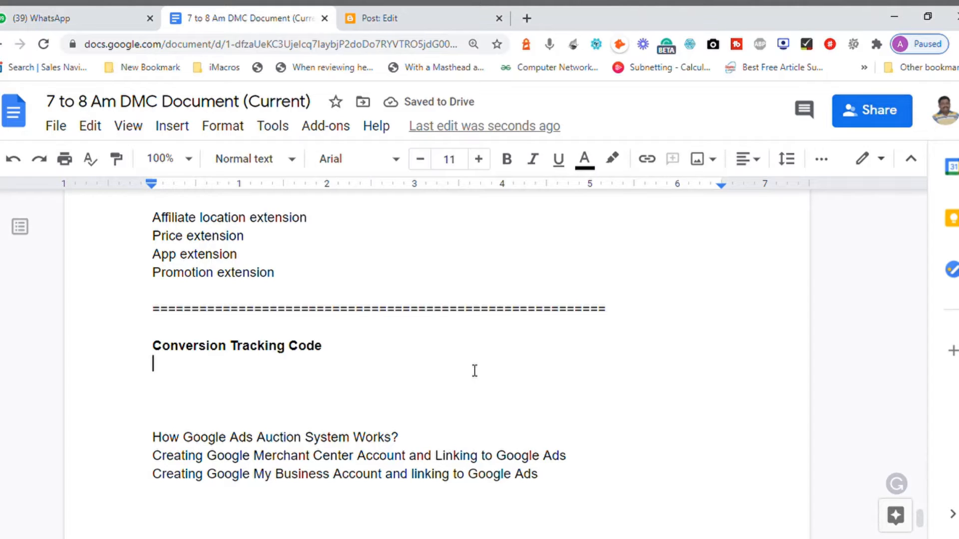
{"action": "key", "text": "Down"}
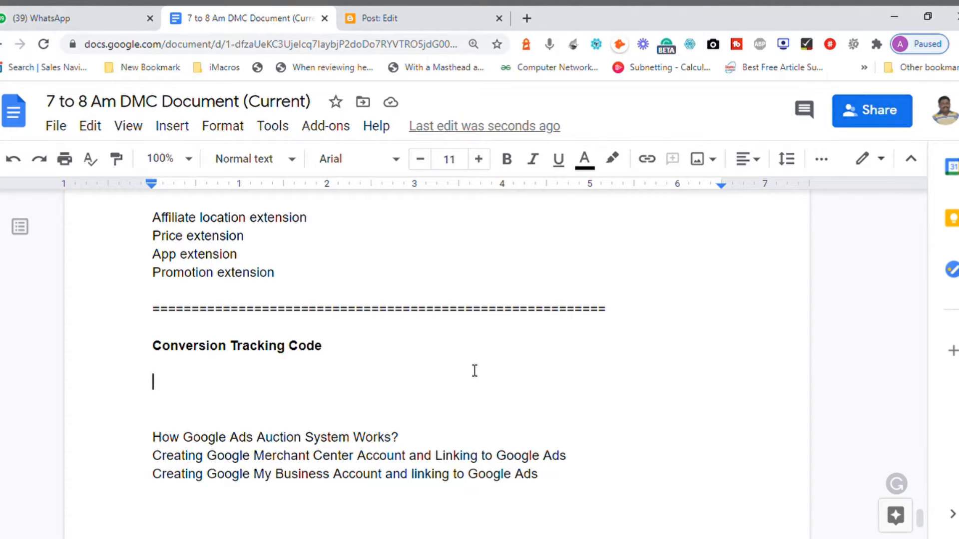
{"action": "type", "text": "Conversion"}
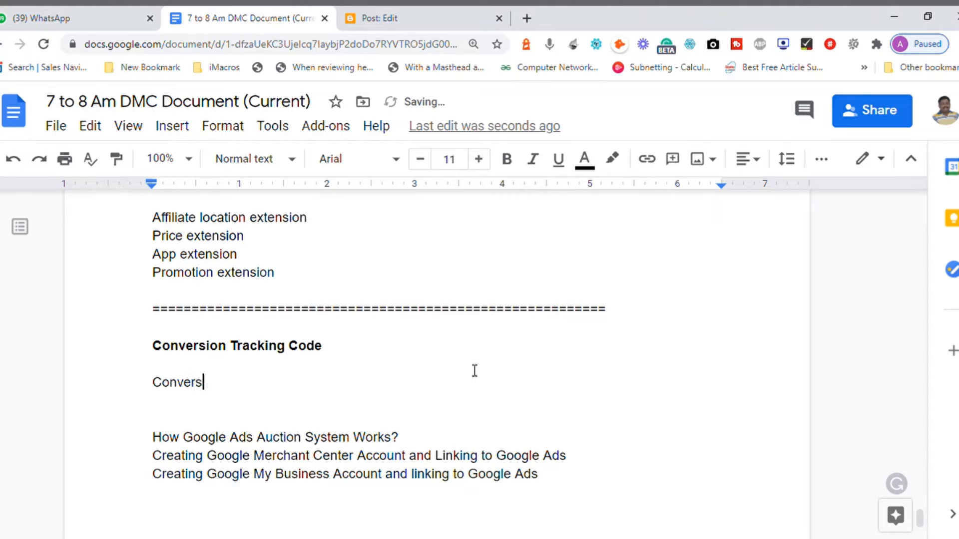
{"action": "key", "text": "Return"}
{"action": "key", "text": "Return"}
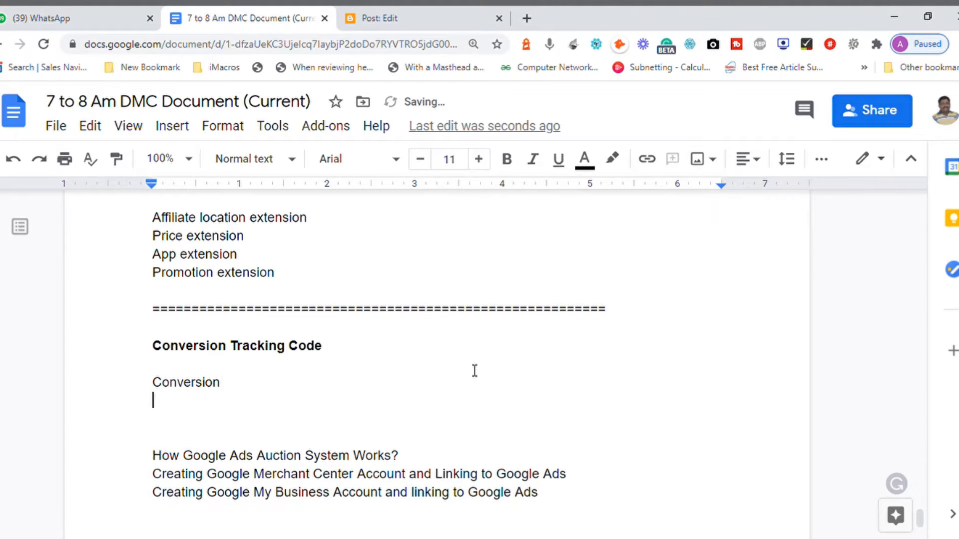
{"action": "type", "text": "Tracking Code"}
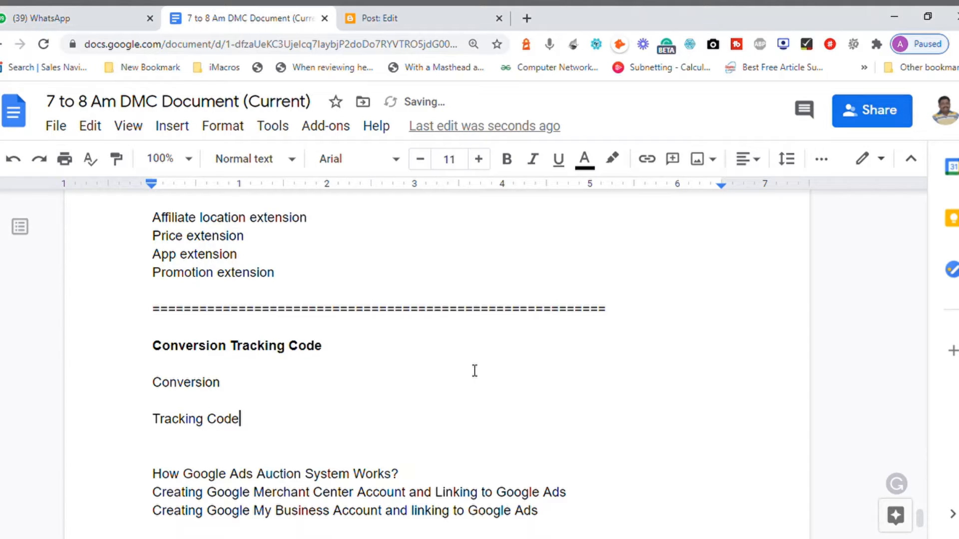
Extend the "Conversion" line with the definition "- When a visitor converts to a customer, we can call it as conversion."
{"action": "key", "text": "Up"}
{"action": "key", "text": "Up"}
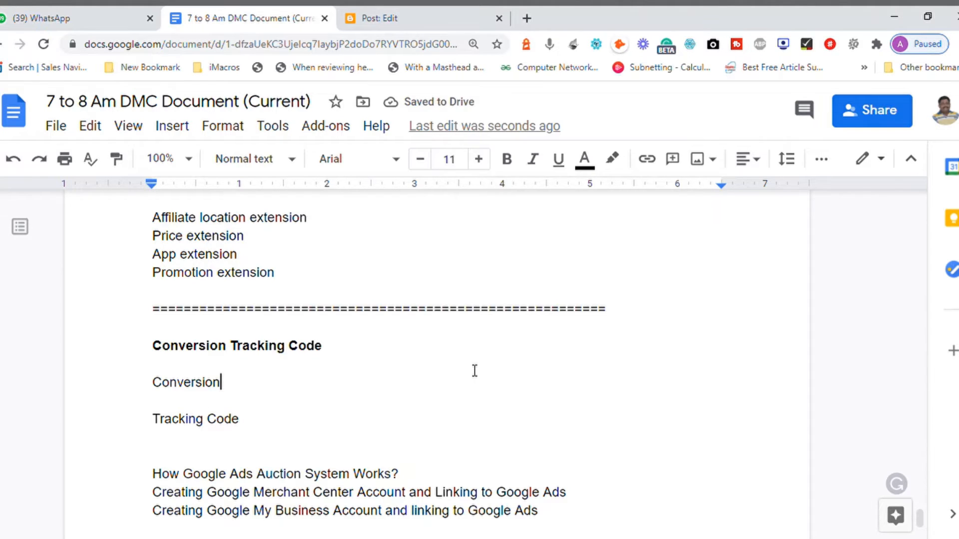
{"action": "type", "text": "- When "}
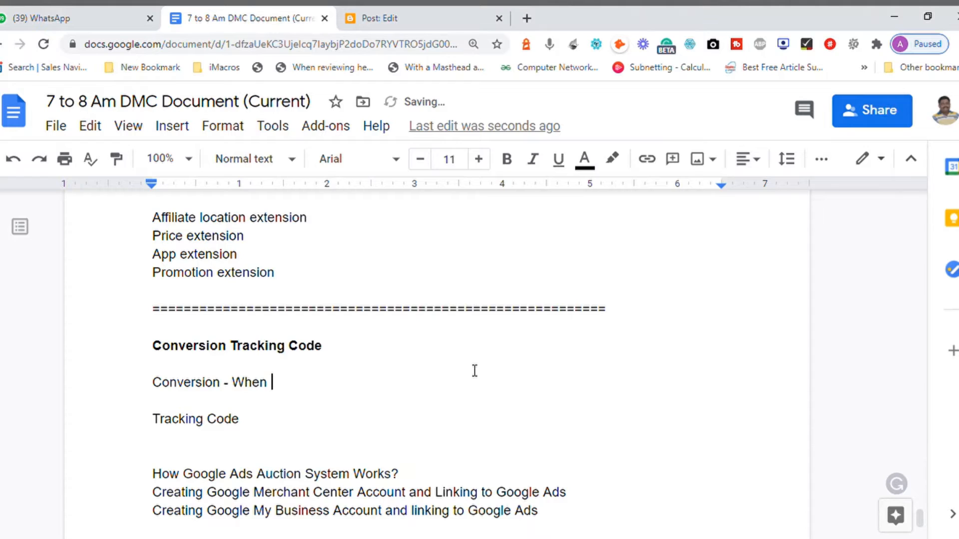
{"action": "type", "text": "a visitor converts to a "}
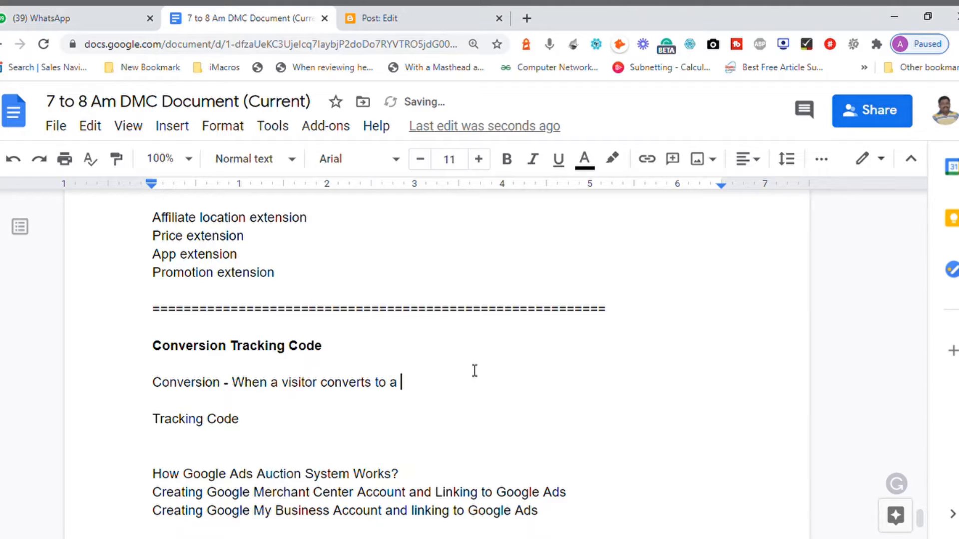
{"action": "type", "text": "customer"}
{"action": "key", "text": "BackSpace"}
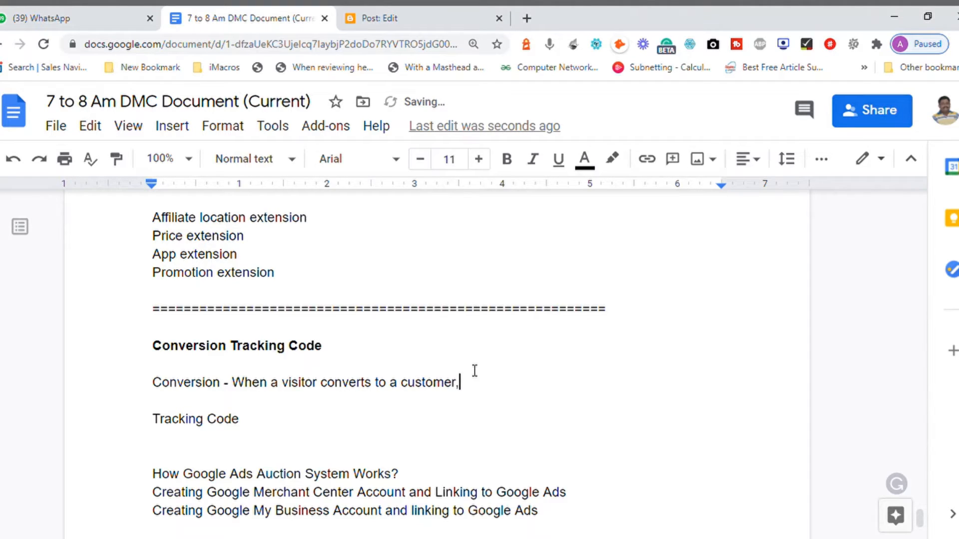
{"action": "type", "text": ", we can call it as "}
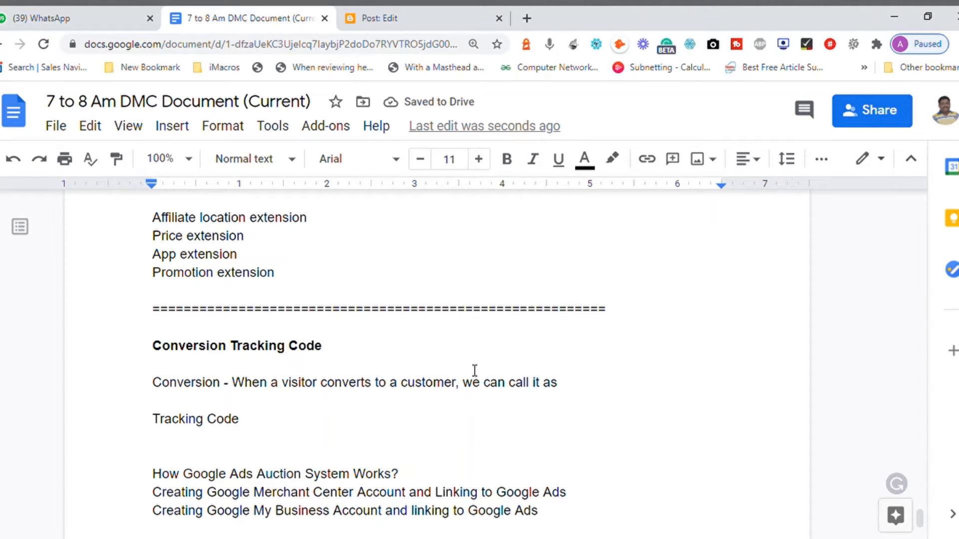
{"action": "type", "text": "convers"}
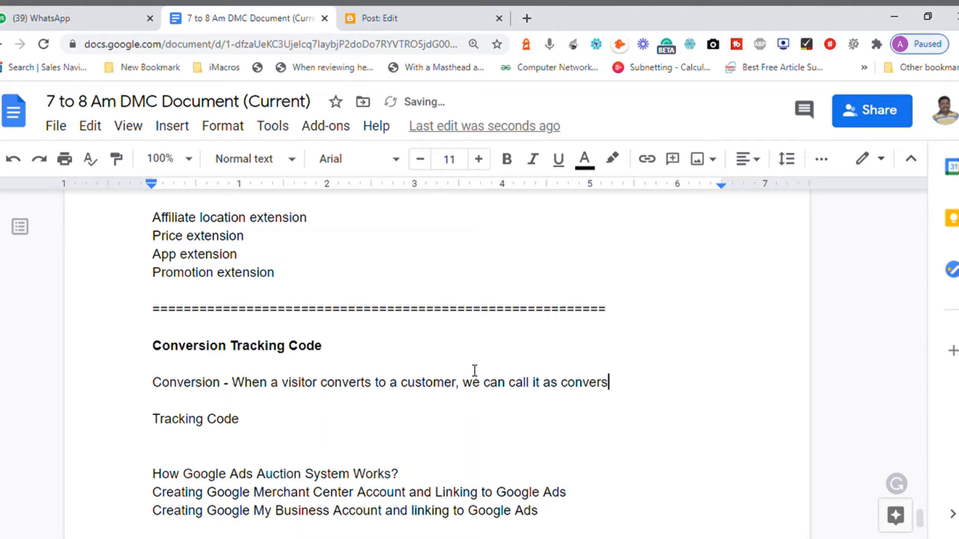
{"action": "type", "text": "ion."}
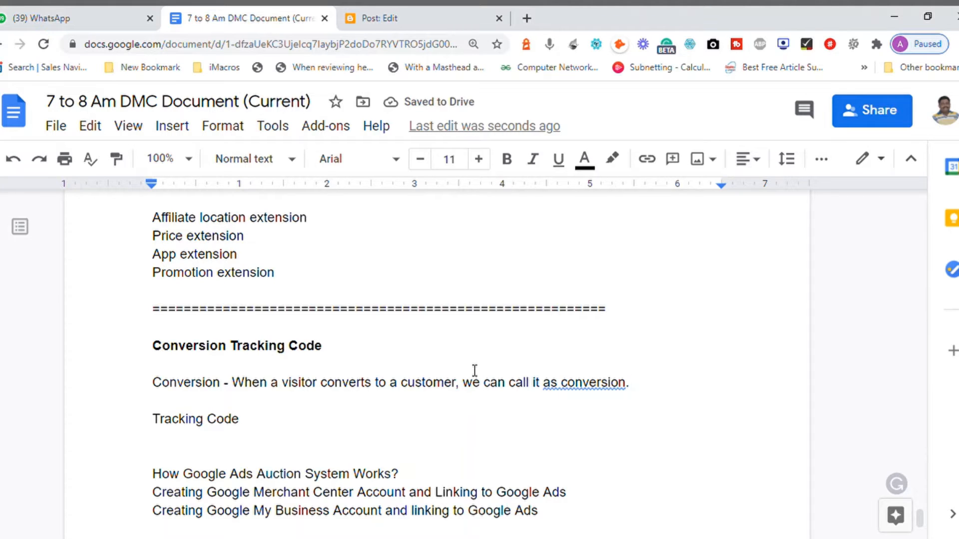
Start a dashed list below the conversion definition with the item "Subscribing to news letter"
{"action": "key", "text": "Return"}
{"action": "key", "text": "Return"}
{"action": "type", "text": "- "}
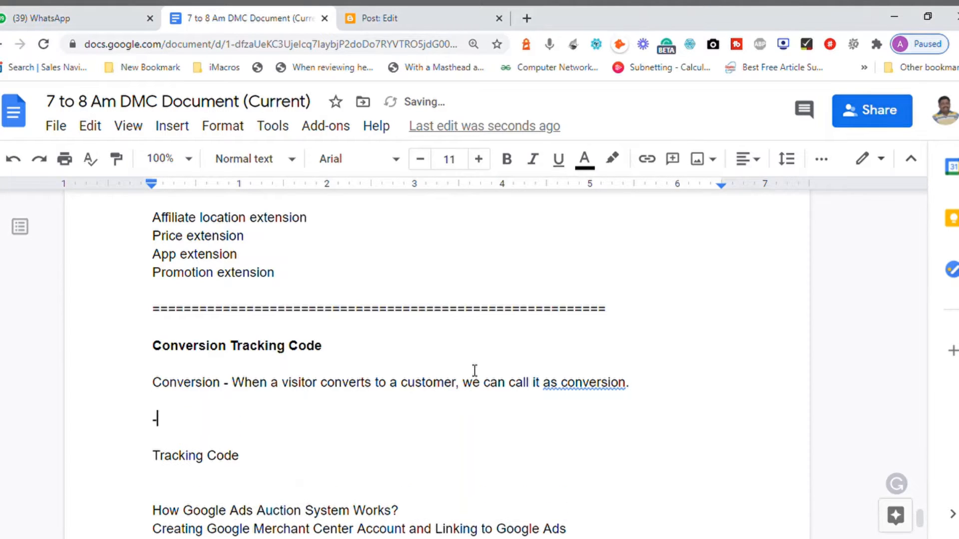
{"action": "type", "text": "Si"}
{"action": "key", "text": "BackSpace"}
{"action": "type", "text": "ubscribin"}
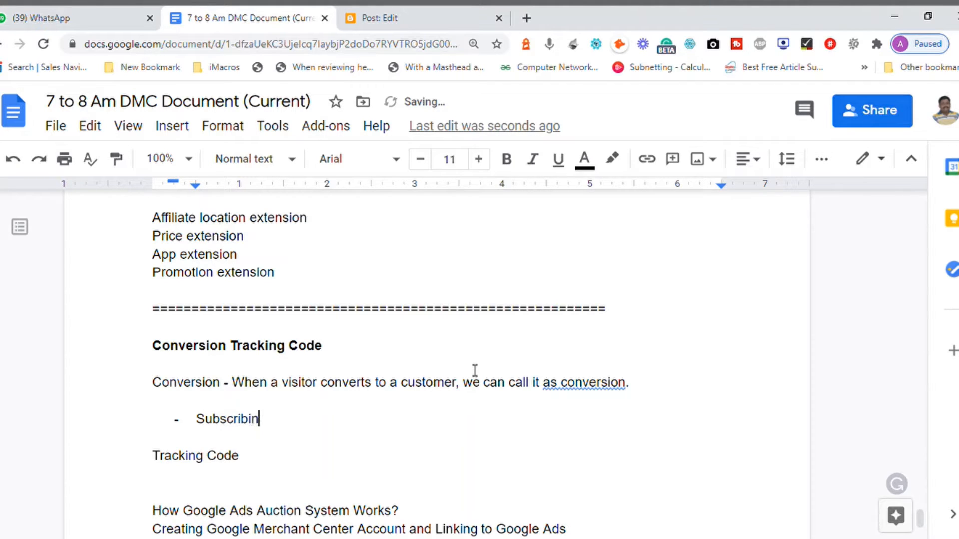
{"action": "type", "text": "g to news lette"}
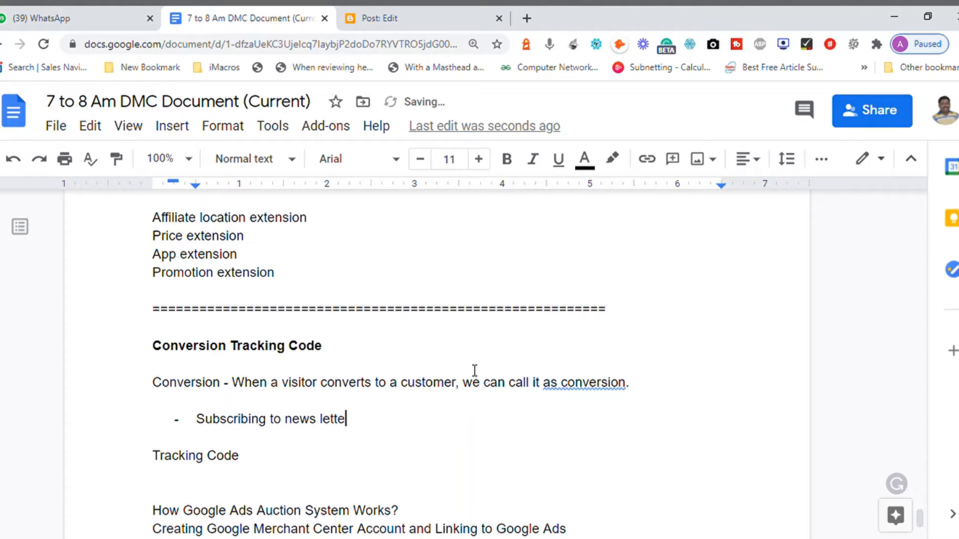
{"action": "type", "text": "r"}
{"action": "key", "text": "Return"}
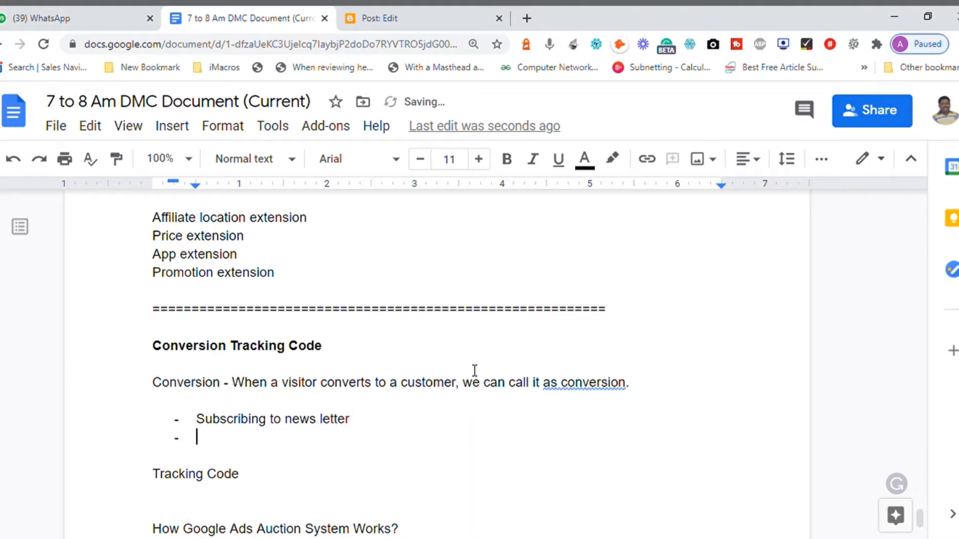
Add "Sign up", "Watching Video" and "Buying" as further items in the dashed list
{"action": "type", "text": "Sign up"}
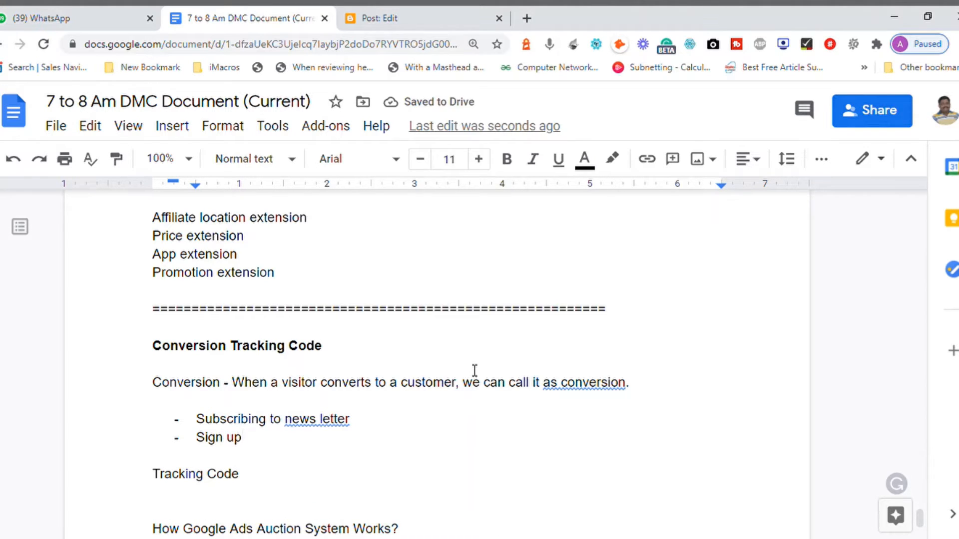
{"action": "key", "text": "Return"}
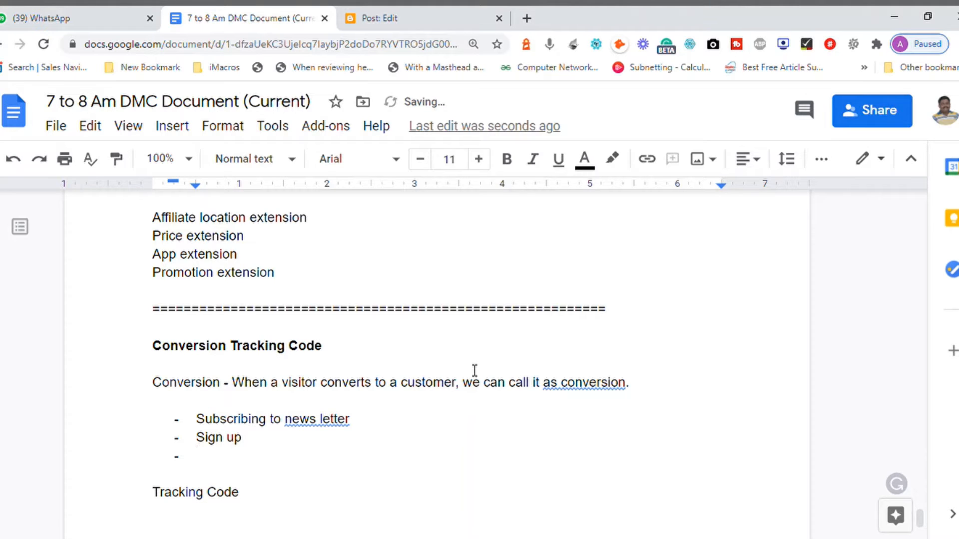
{"action": "type", "text": "Watching "}
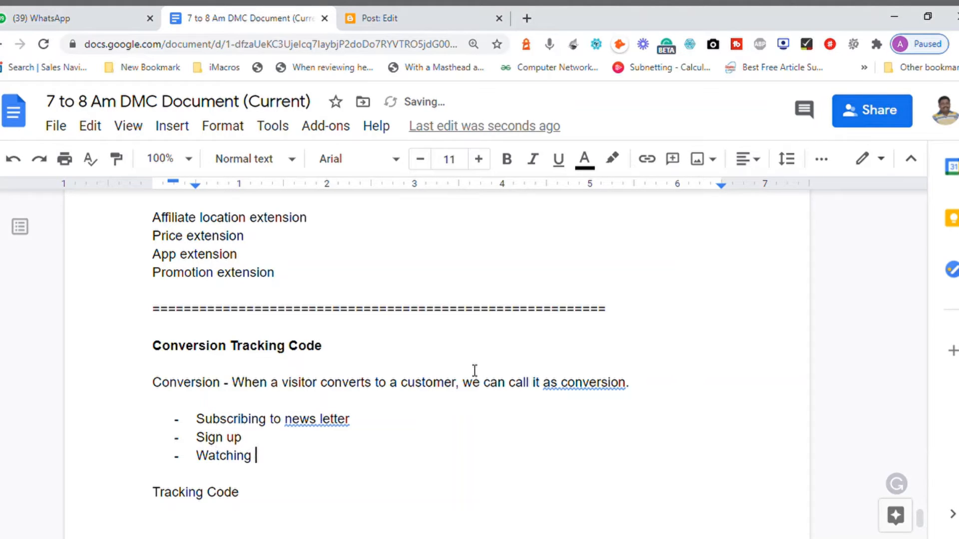
{"action": "type", "text": "Video"}
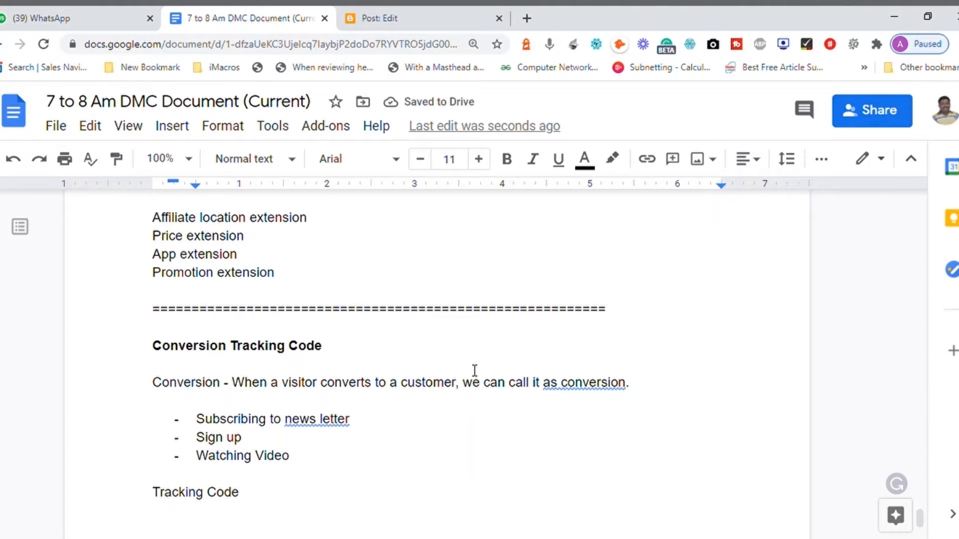
{"action": "key", "text": "Return"}
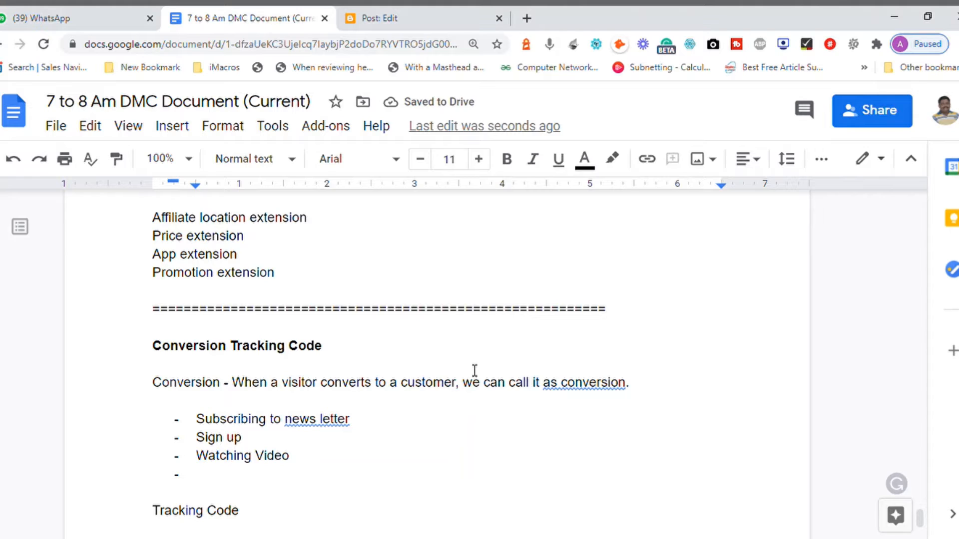
{"action": "type", "text": "Buing"}
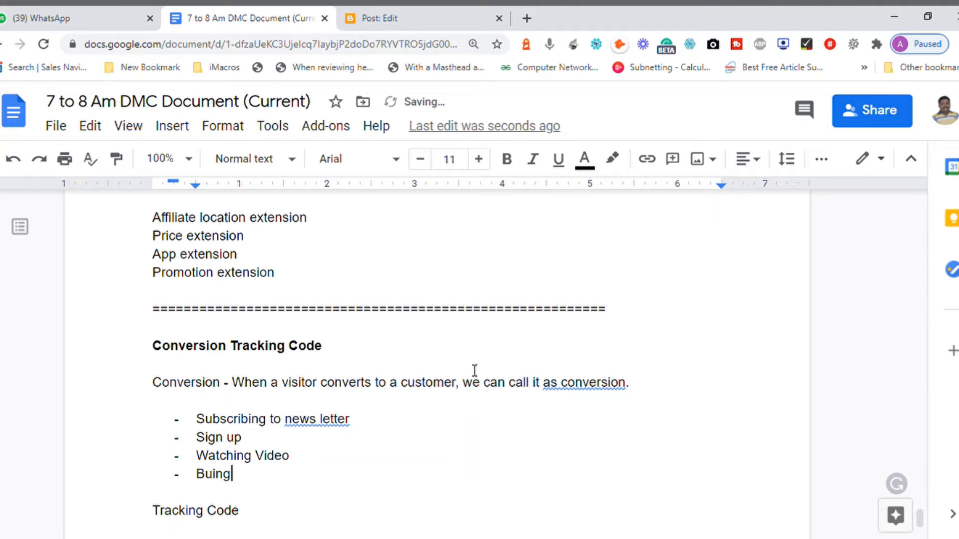
{"action": "key", "text": "Left"}
{"action": "key", "text": "Left"}
{"action": "key", "text": "Left"}
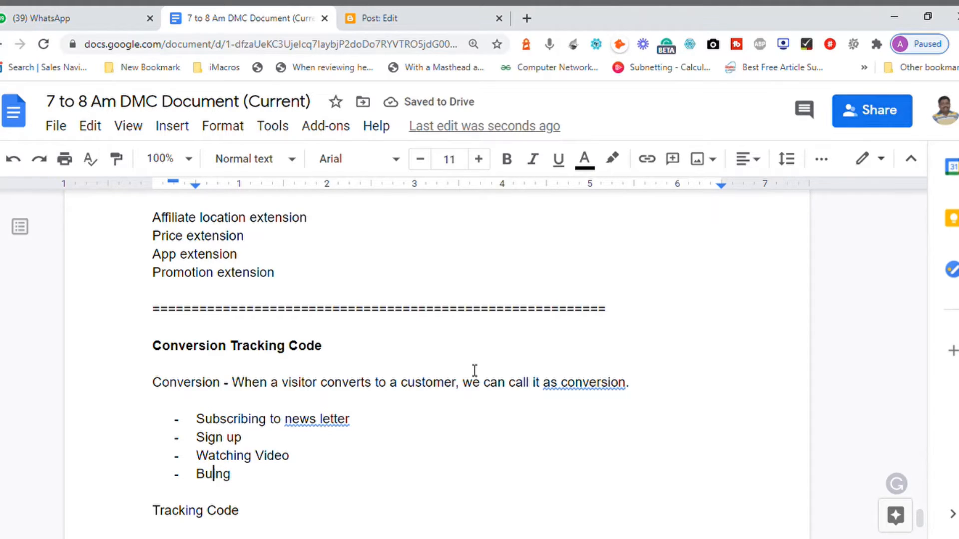
{"action": "type", "text": "y"}
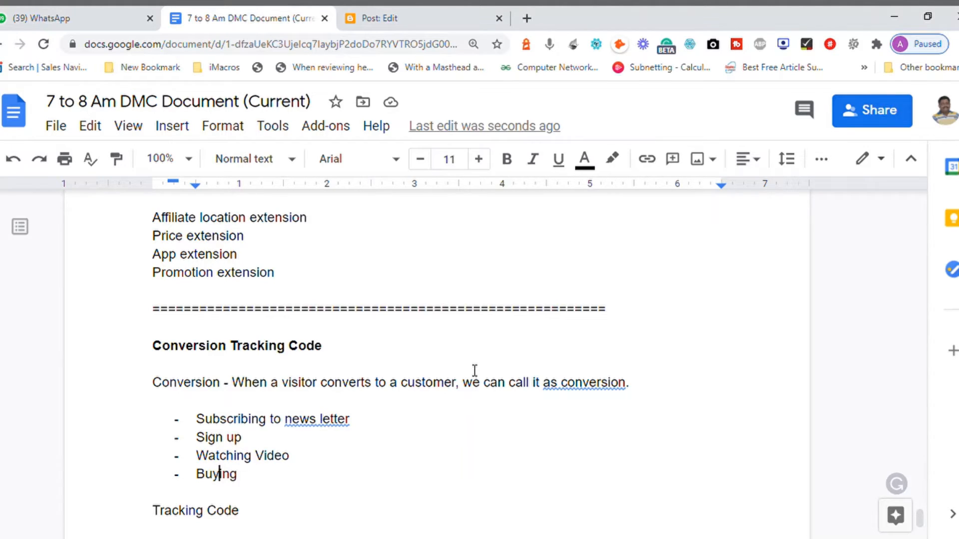
Accept the suggested corrections "newsletter" in the first list item and "a conversion" in the conversion definition
{"action": "left_click", "coordinate": [334, 427]}
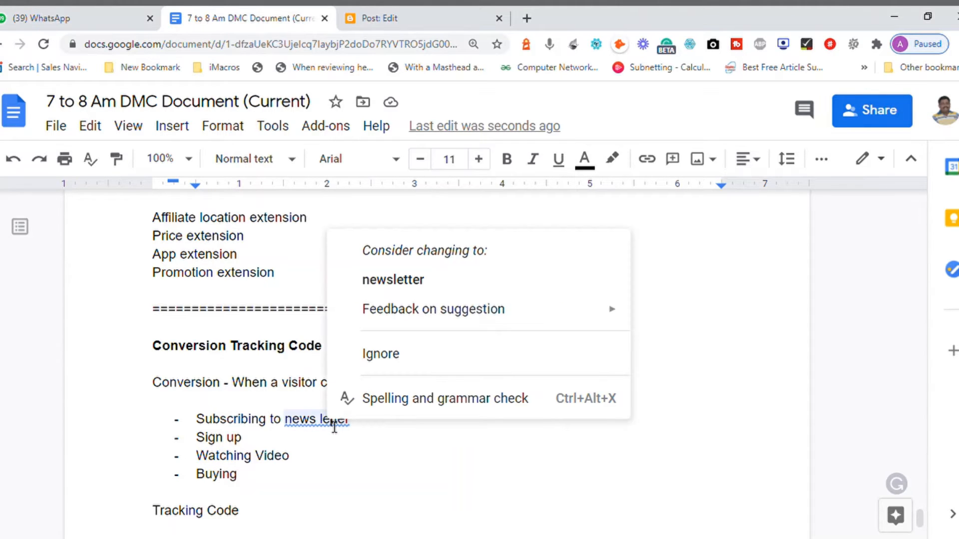
{"action": "left_click", "coordinate": [417, 284]}
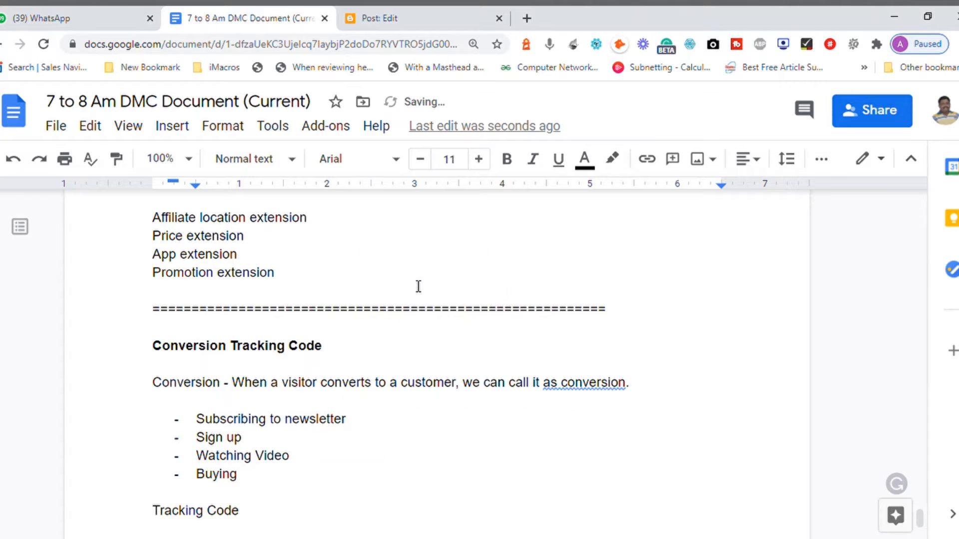
{"action": "left_click", "coordinate": [589, 393]}
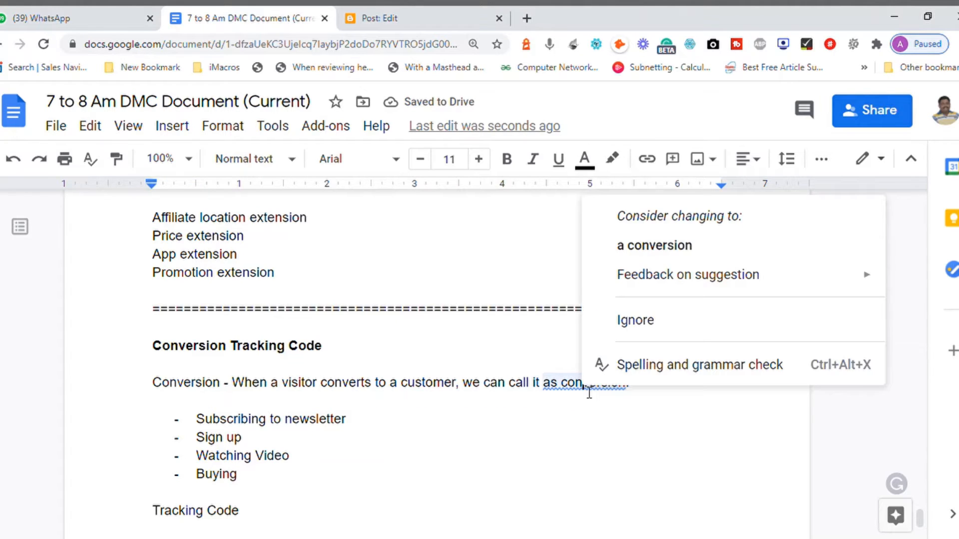
{"action": "left_click", "coordinate": [668, 251]}
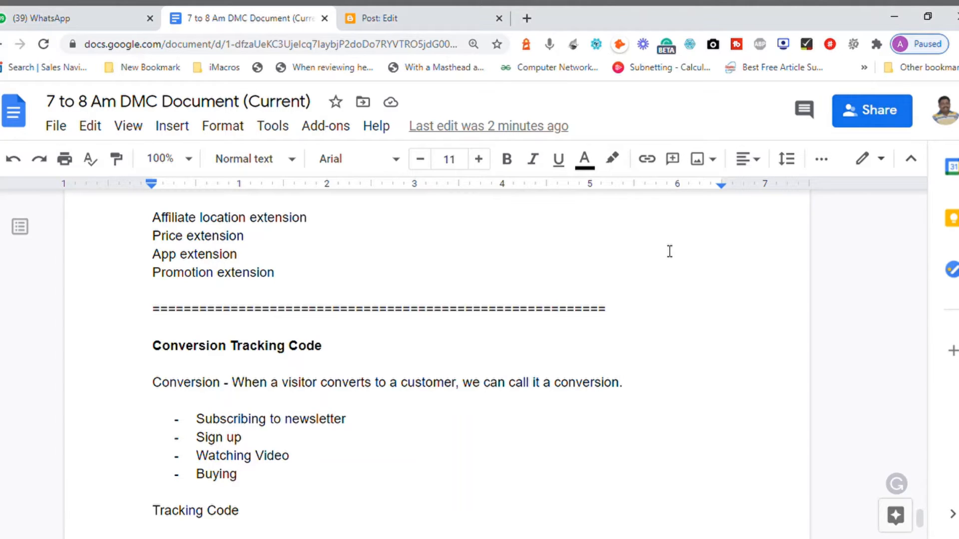
Write "A piece of javascript code given by the advertisers" in a new paragraph below the "Tracking Code" line
{"action": "left_click", "coordinate": [256, 477]}
{"action": "key", "text": "Down"}
{"action": "key", "text": "Down"}
{"action": "key", "text": "Return"}
{"action": "key", "text": "Return"}
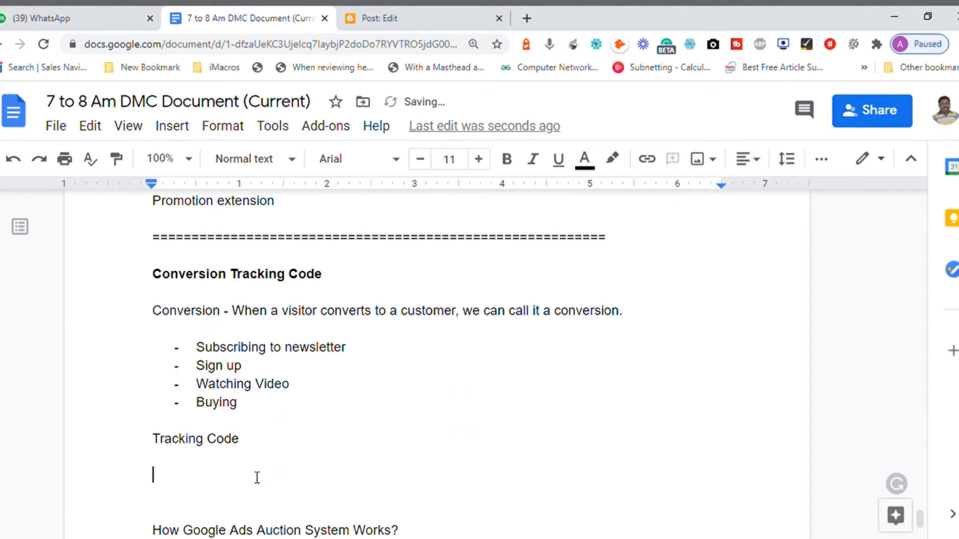
{"action": "type", "text": "A piece of jav"}
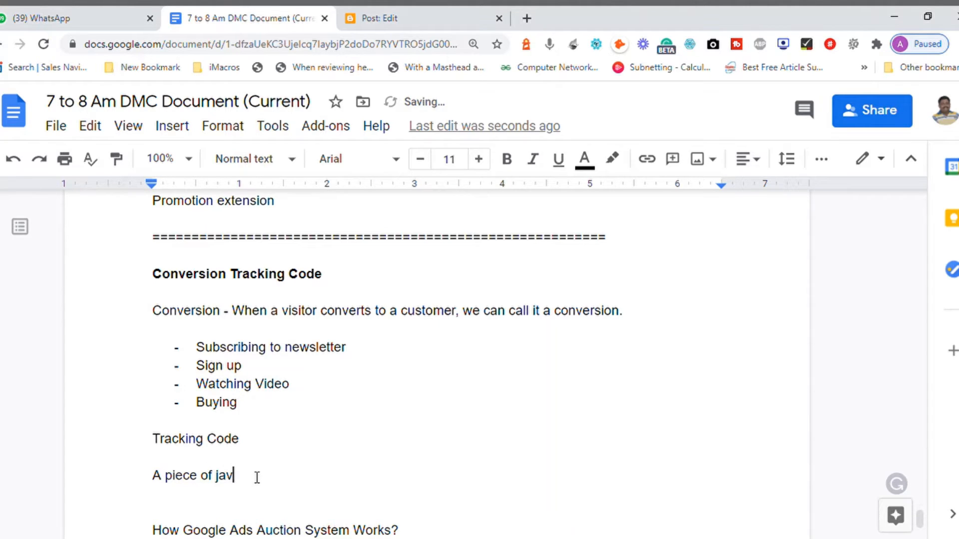
{"action": "type", "text": "ascript code given by t"}
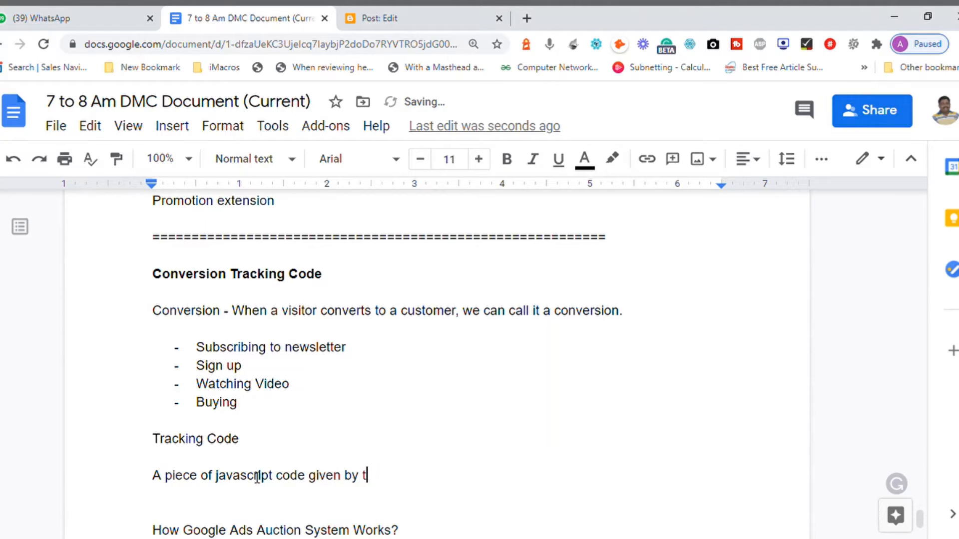
{"action": "type", "text": "he sdvert"}
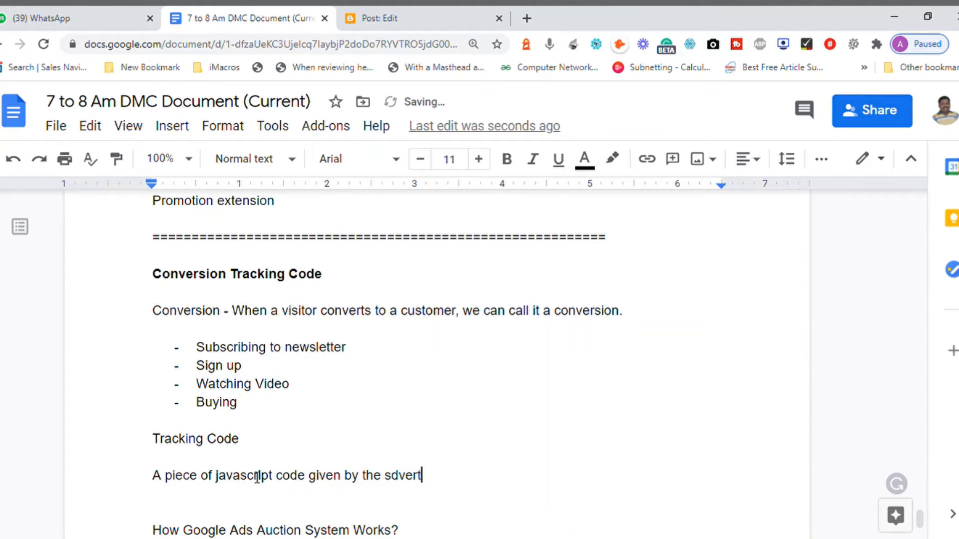
{"action": "type", "text": "isers"}
{"action": "key", "text": "ctrl+Left"}
{"action": "key", "text": "Right"}
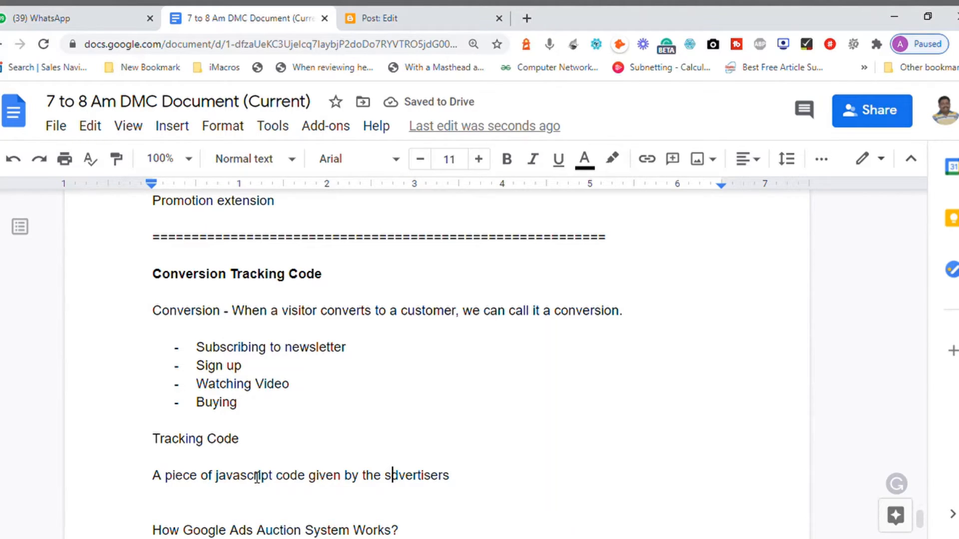
{"action": "key", "text": "BackSpace"}
{"action": "type", "text": "a"}
Continue the sentence below "Tracking Code" with "and need to be implemeted in the website source code."
{"action": "key", "text": "End"}
{"action": "type", "text": "and "}
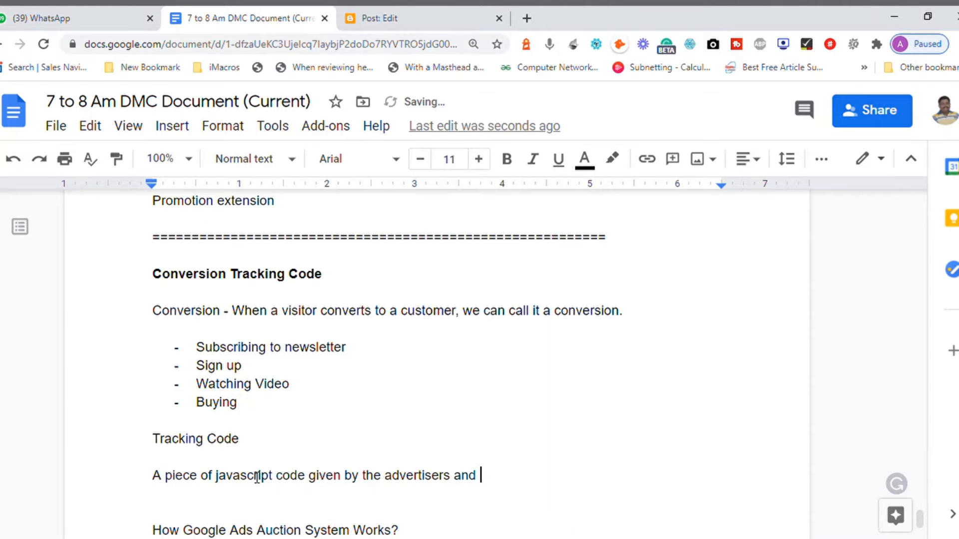
{"action": "type", "text": "need to be "}
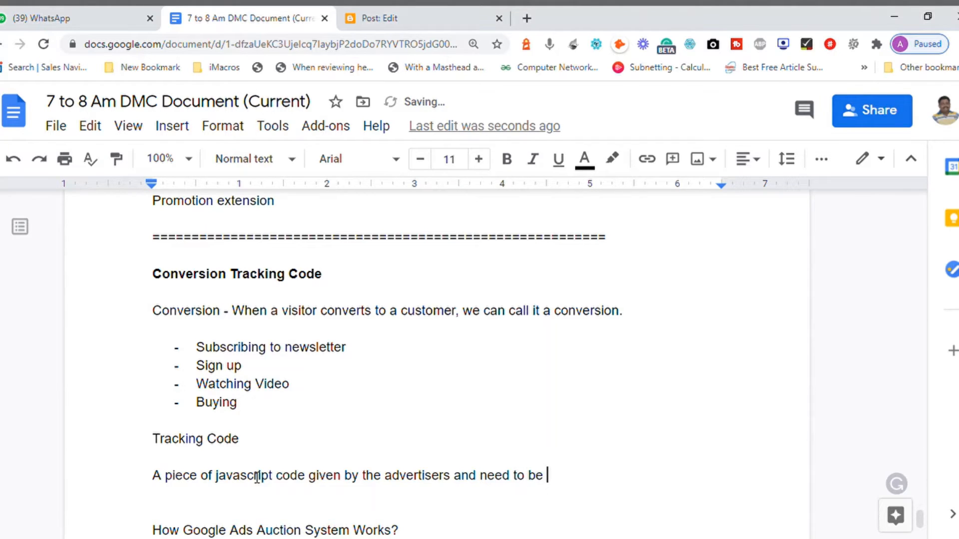
{"action": "type", "text": "implemeted i"}
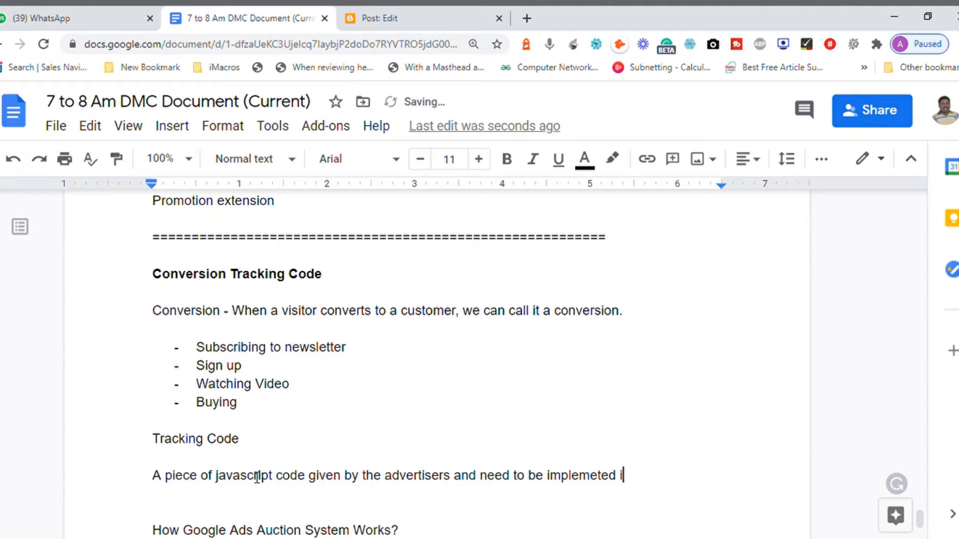
{"action": "type", "text": "n the website "}
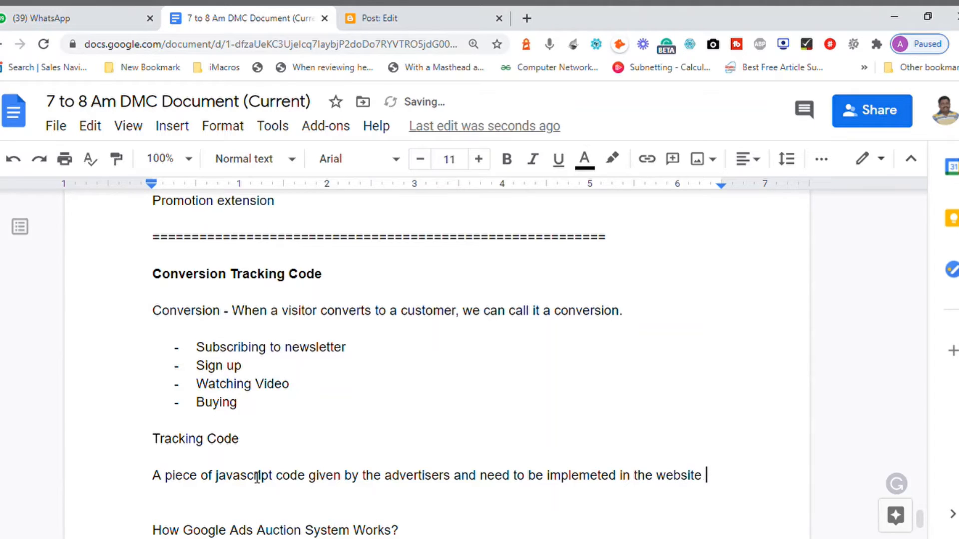
{"action": "type", "text": "source code."}
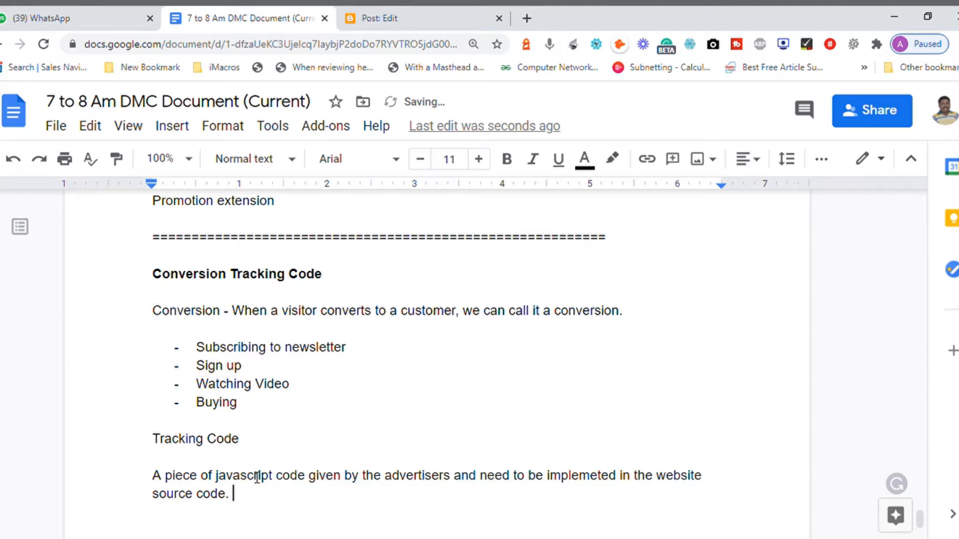
Make the "Tracking Code" line bold
{"action": "key", "text": "Up"}
{"action": "key", "text": "Up"}
{"action": "key", "text": "Up"}
{"action": "key", "text": "End"}
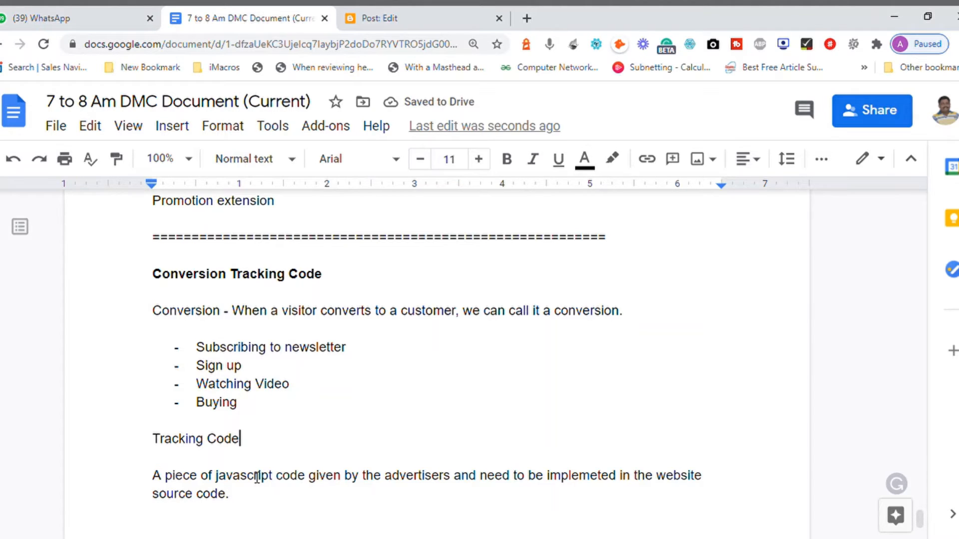
{"action": "key", "text": "shift+Home"}
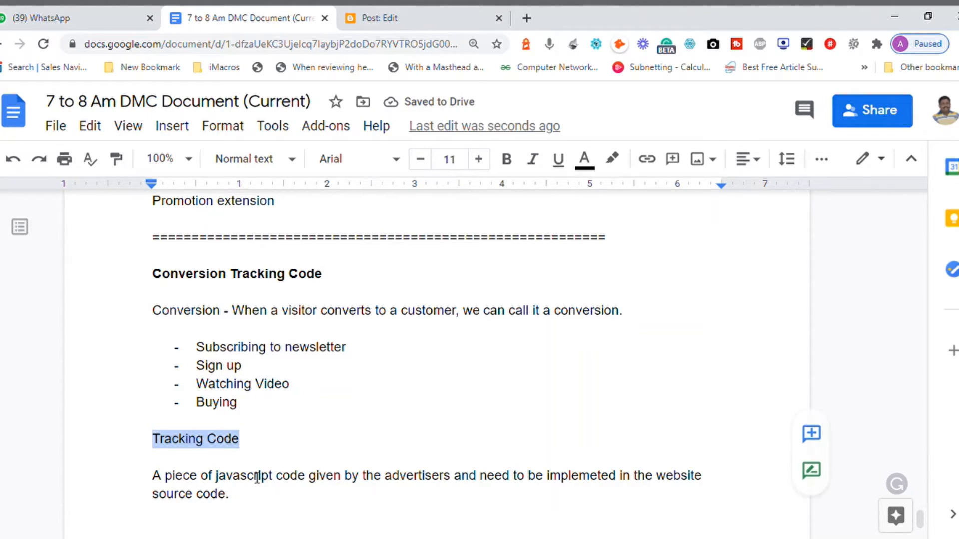
{"action": "key", "text": "ctrl+b"}
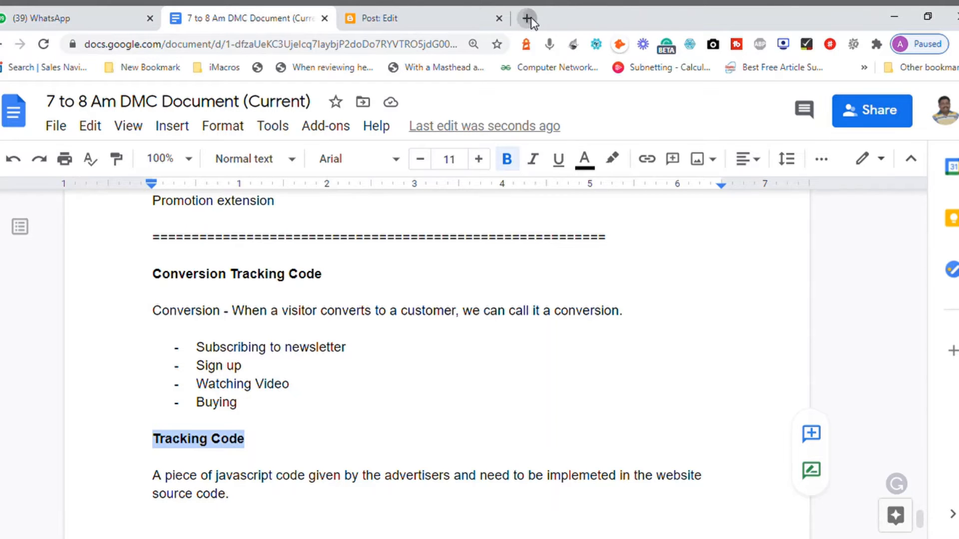
Open ads.google.com in a new browser tab and get started with Google Ads from its home page
{"action": "left_click", "coordinate": [527, 18]}
{"action": "type", "text": "ads.google.com"}
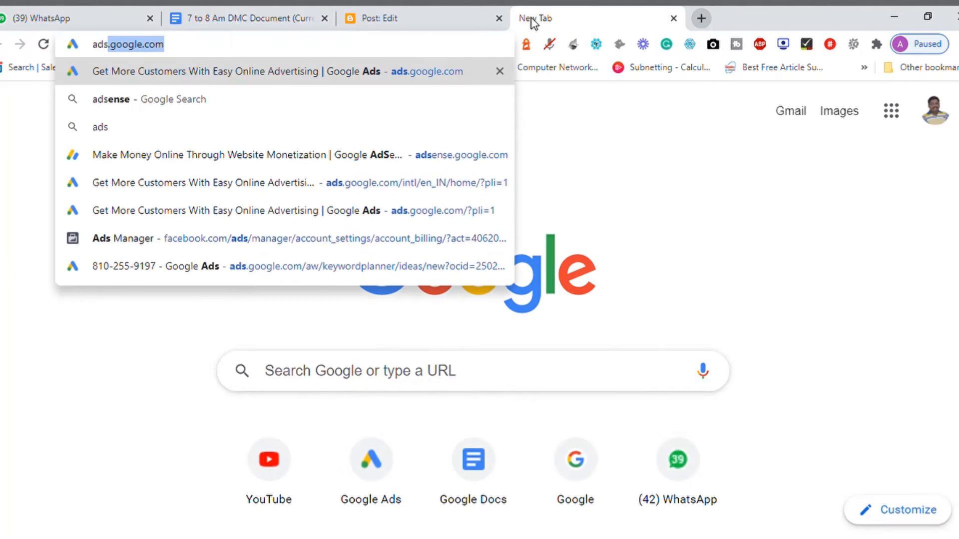
{"action": "key", "text": "Return"}
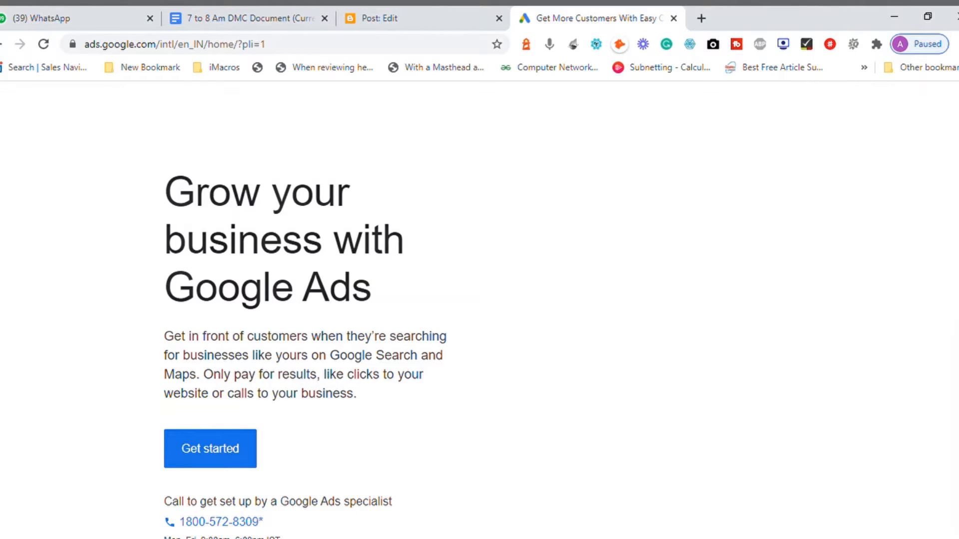
{"action": "scroll", "coordinate": [917, 98], "scroll_direction": "down", "scroll_amount": 1}
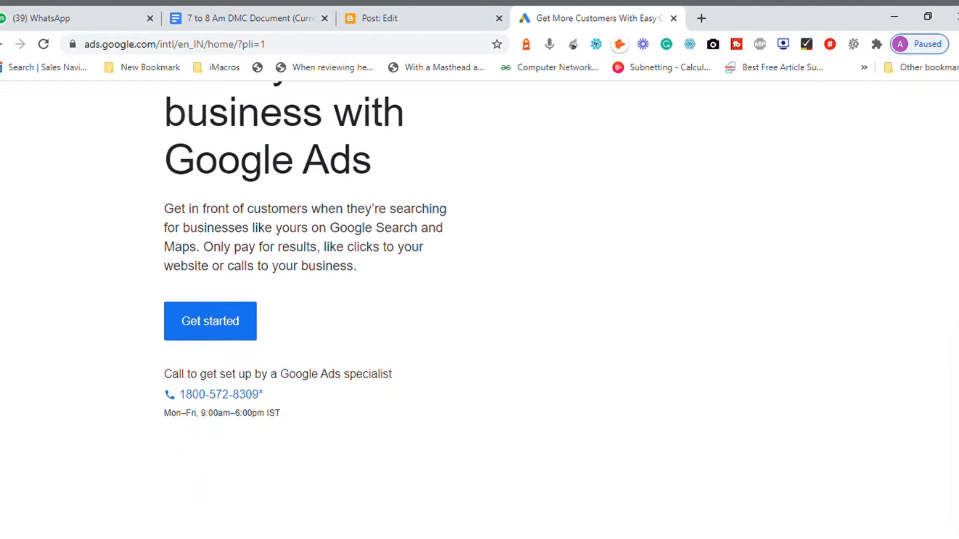
{"action": "scroll", "coordinate": [918, 99], "scroll_direction": "up", "scroll_amount": 1}
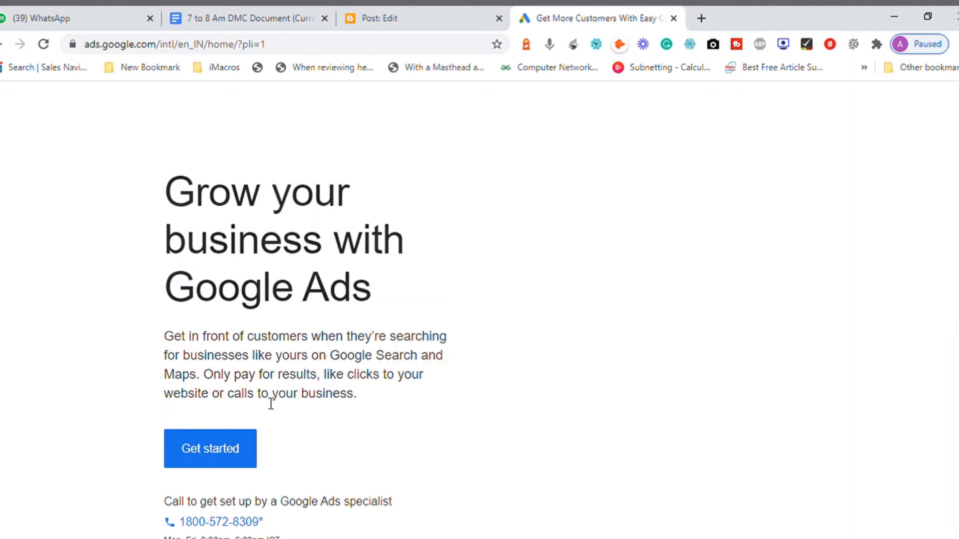
{"action": "left_click", "coordinate": [225, 453]}
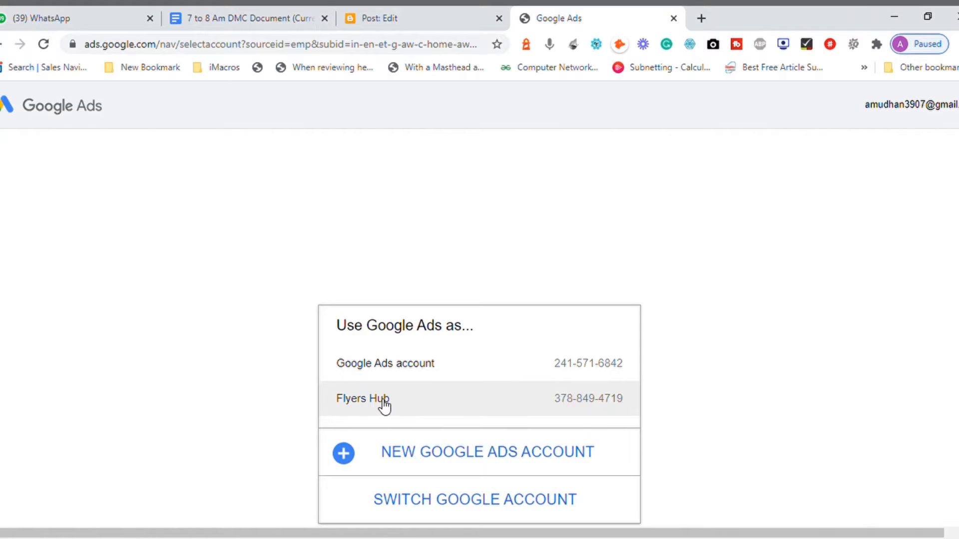
Switch to the first Google account offered and open the first Google Ads account listed under it
{"action": "left_click_drag", "start_coordinate": [384, 406], "coordinate": [244, 436]}
{"action": "left_click", "coordinate": [183, 375]}
{"action": "left_click", "coordinate": [417, 509]}
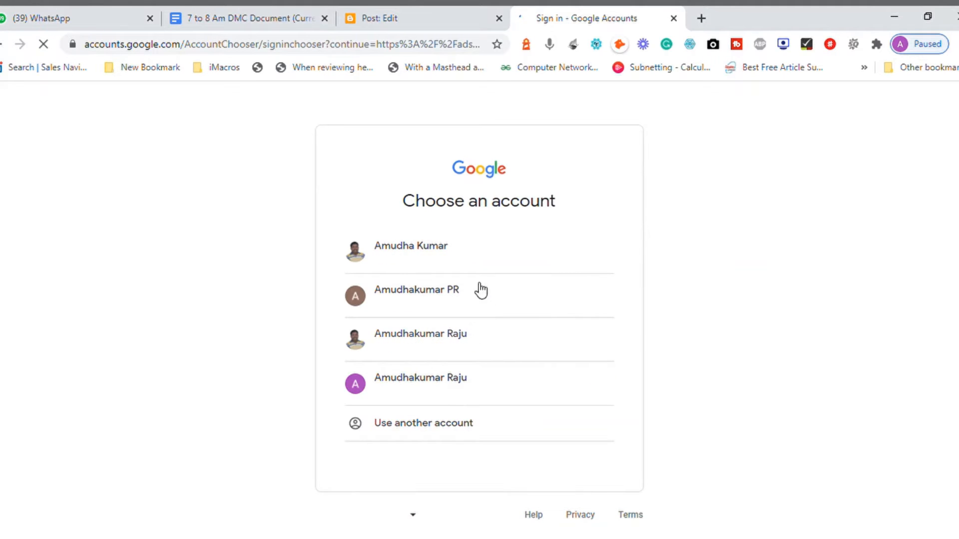
{"action": "left_click", "coordinate": [422, 255]}
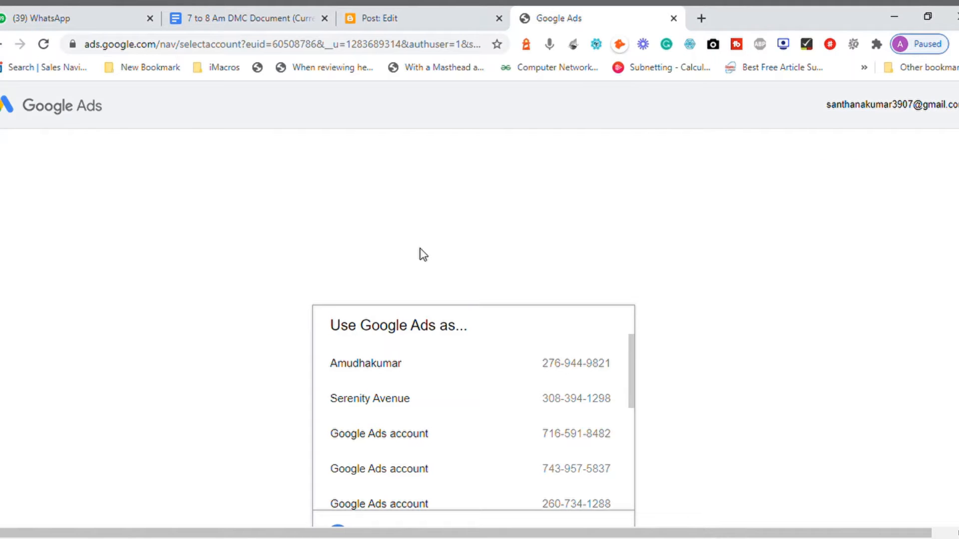
{"action": "left_click", "coordinate": [388, 374]}
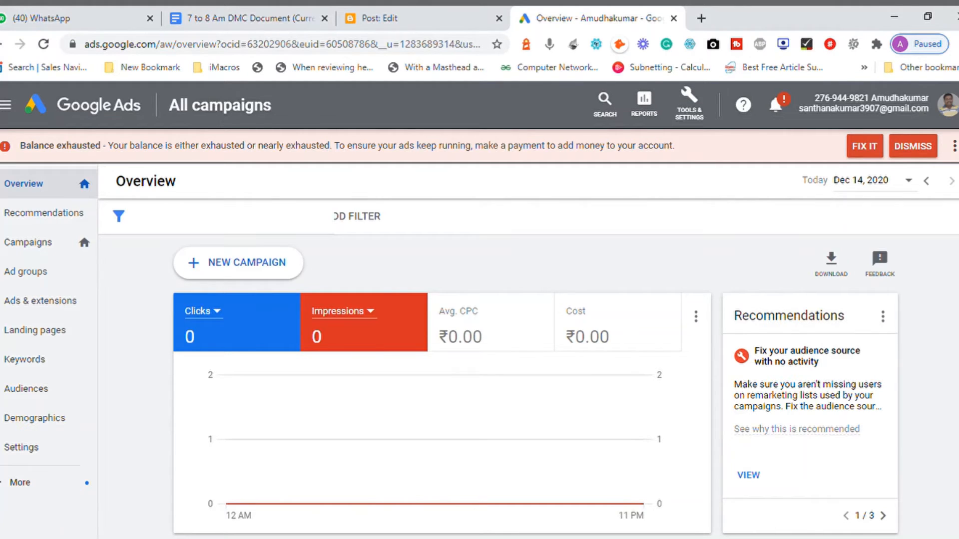
Open the account's recommendations and view the "Finish setting up conversion tracking" recommendation
{"action": "scroll", "coordinate": [528, 370], "scroll_direction": "down", "scroll_amount": 3}
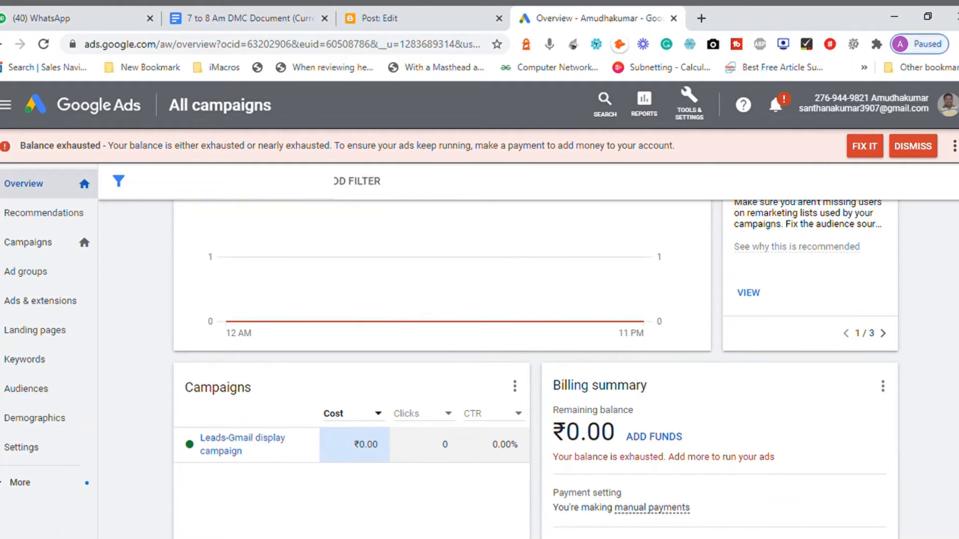
{"action": "scroll", "coordinate": [528, 370], "scroll_direction": "up", "scroll_amount": 4}
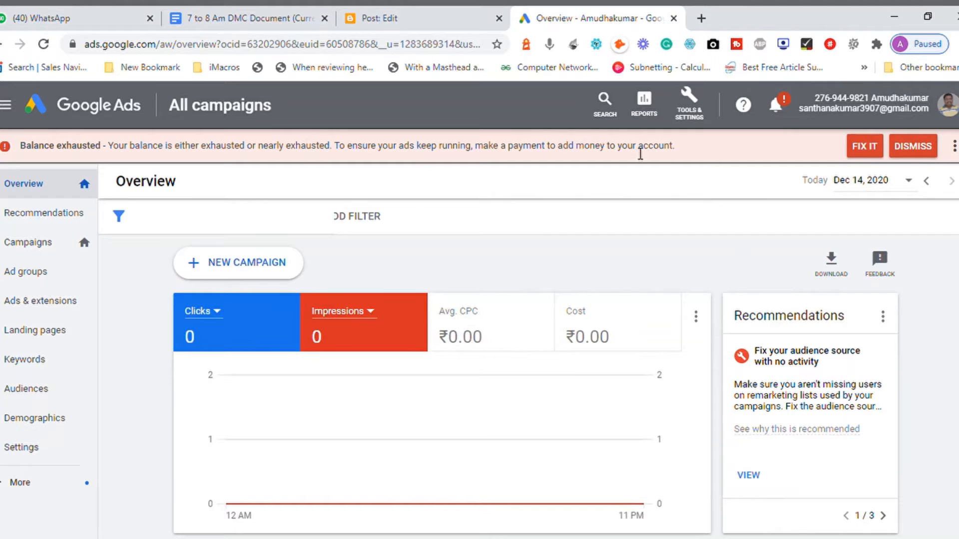
{"action": "left_click", "coordinate": [83, 215]}
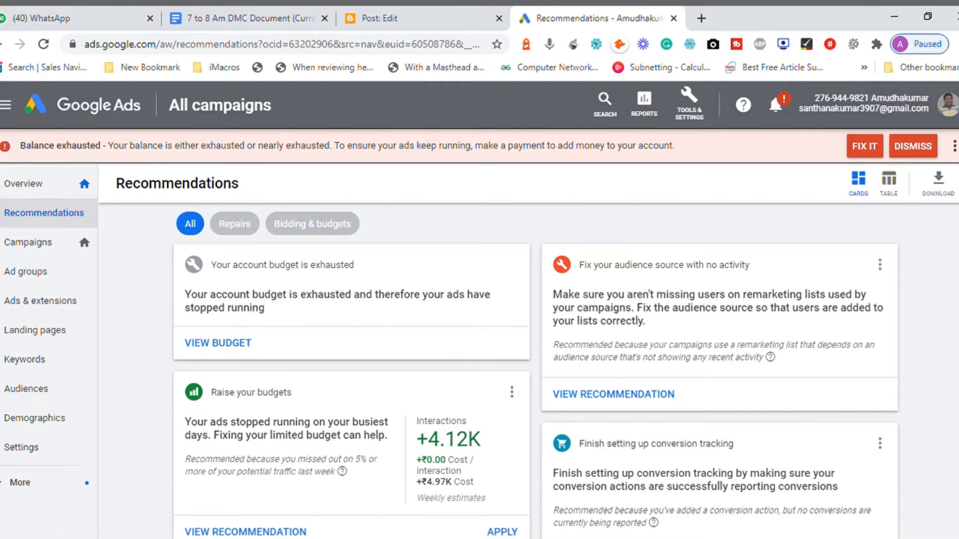
{"action": "scroll", "coordinate": [535, 371], "scroll_direction": "down", "scroll_amount": 2}
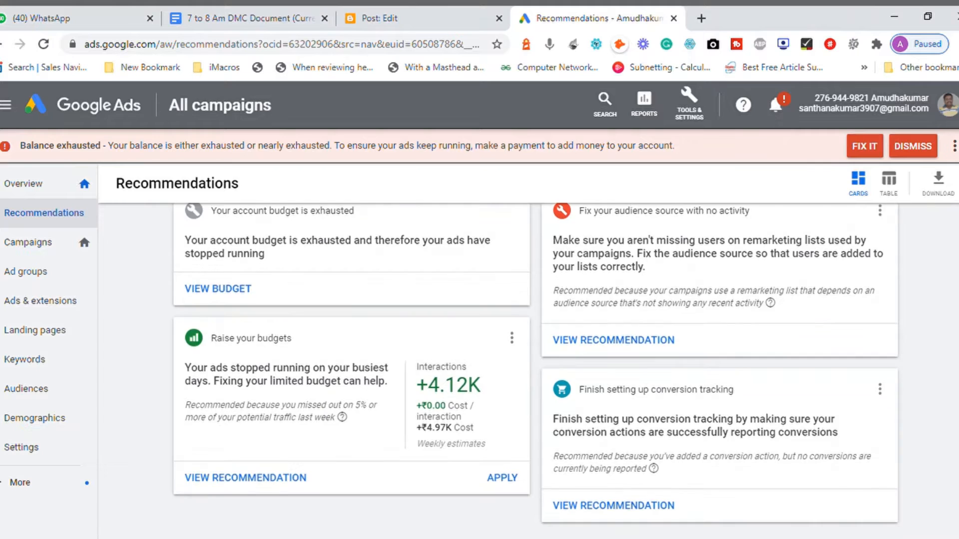
{"action": "scroll", "coordinate": [535, 370], "scroll_direction": "down", "scroll_amount": 1}
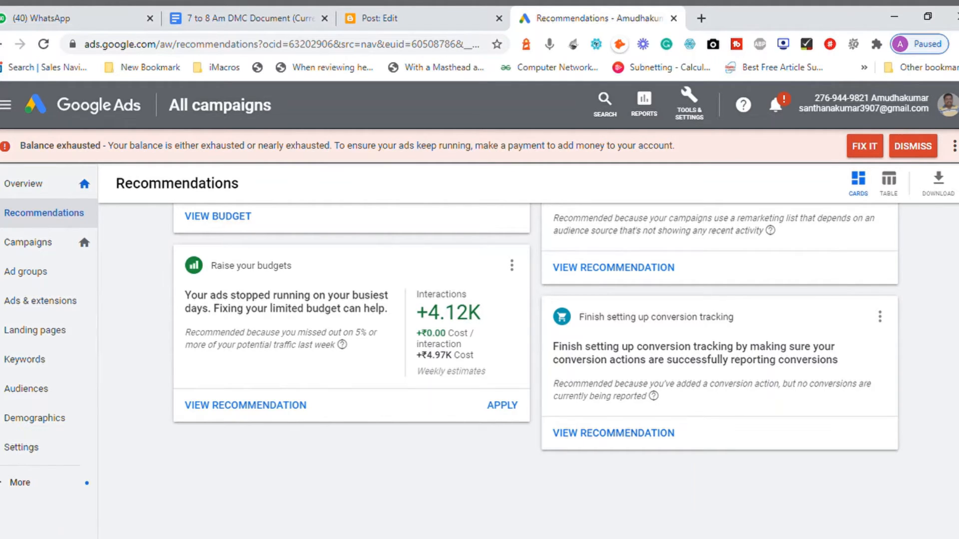
{"action": "scroll", "coordinate": [944, 426], "scroll_direction": "down", "scroll_amount": 1}
{"action": "left_click", "coordinate": [643, 415]}
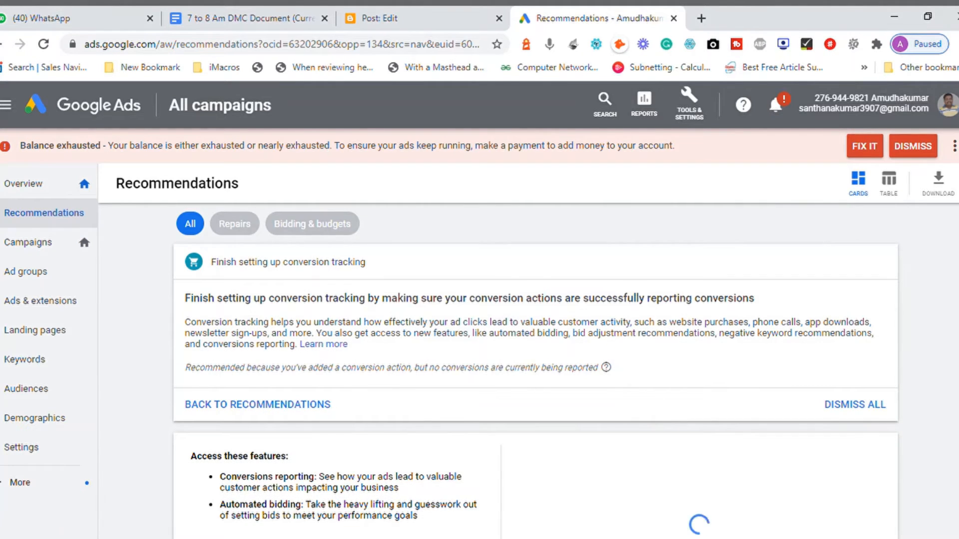
Examine the impressions, clicks and conversions of the last 7 days in the conversion tracking recommendation
{"action": "scroll", "coordinate": [535, 370], "scroll_direction": "down", "scroll_amount": 3}
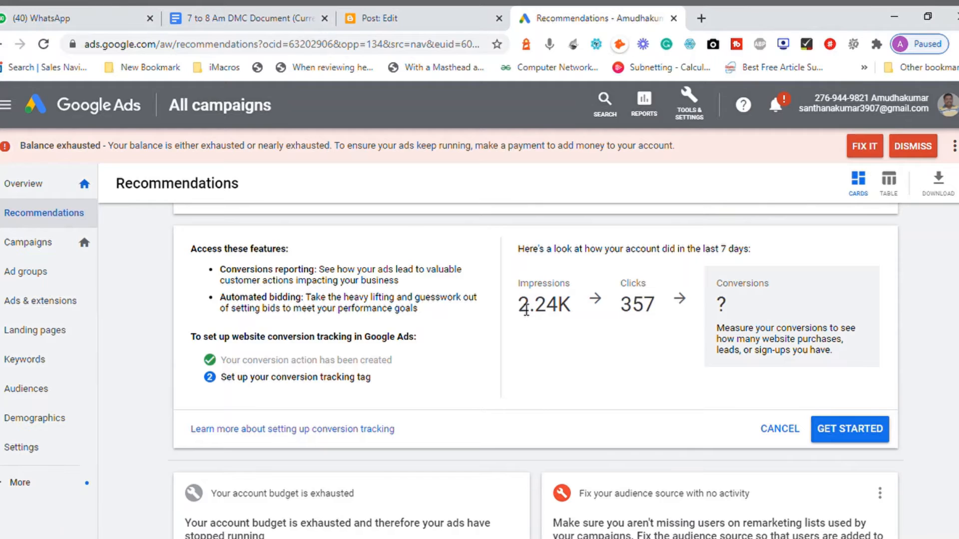
{"action": "left_click_drag", "start_coordinate": [518, 315], "coordinate": [571, 322]}
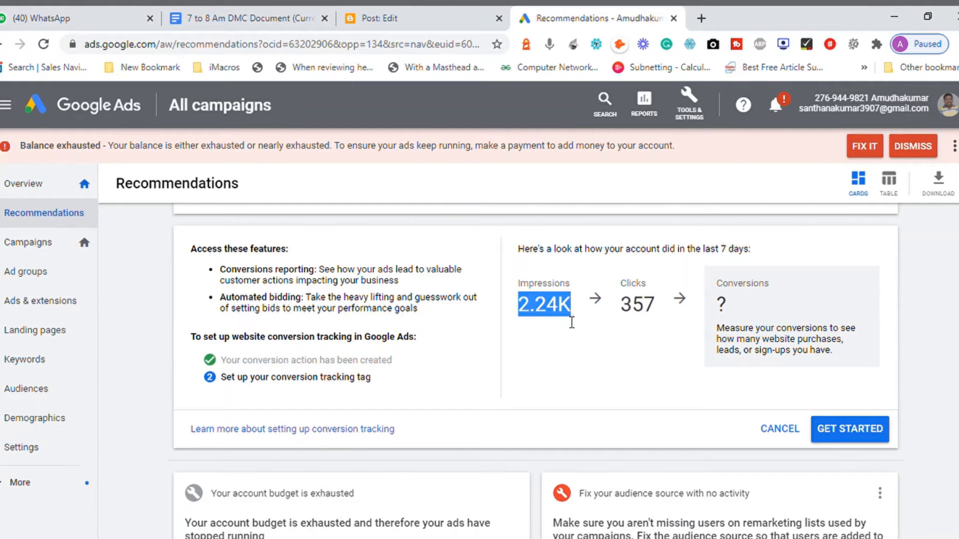
{"action": "left_click", "coordinate": [645, 368]}
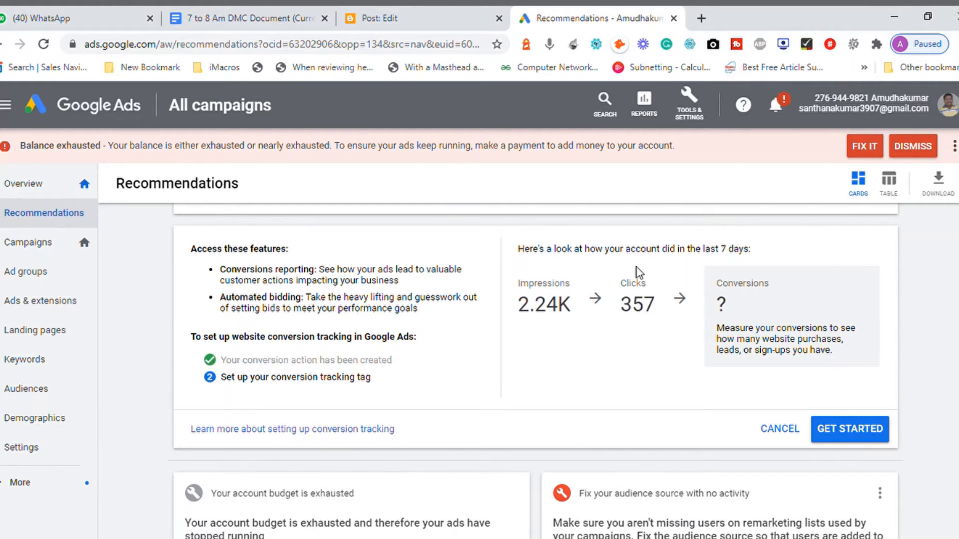
{"action": "double_click", "coordinate": [640, 317]}
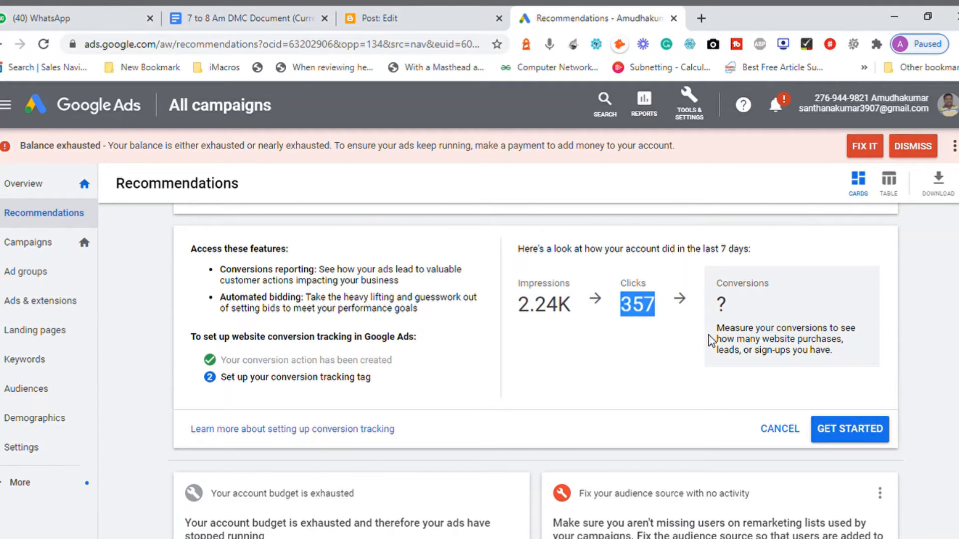
{"action": "left_click", "coordinate": [728, 330]}
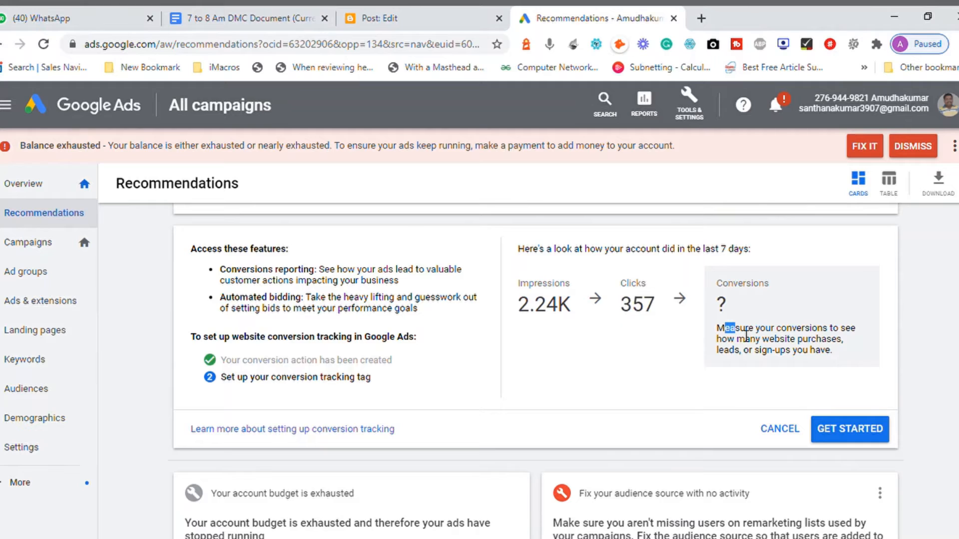
{"action": "left_click_drag", "start_coordinate": [746, 336], "coordinate": [832, 360]}
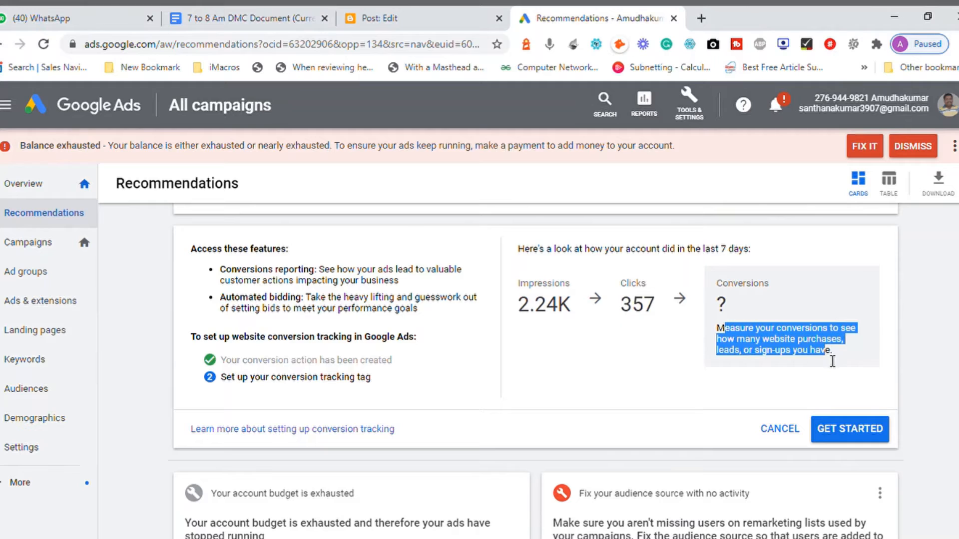
{"action": "left_click", "coordinate": [793, 361]}
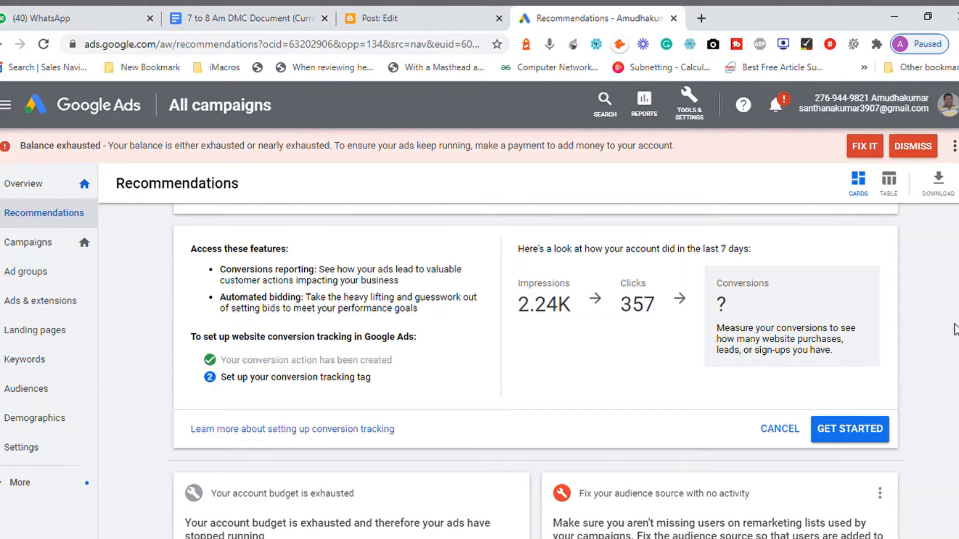
Get started with the conversion tracking recommendation to reach the account's list of conversion actions
{"action": "scroll", "coordinate": [538, 372], "scroll_direction": "down", "scroll_amount": 1}
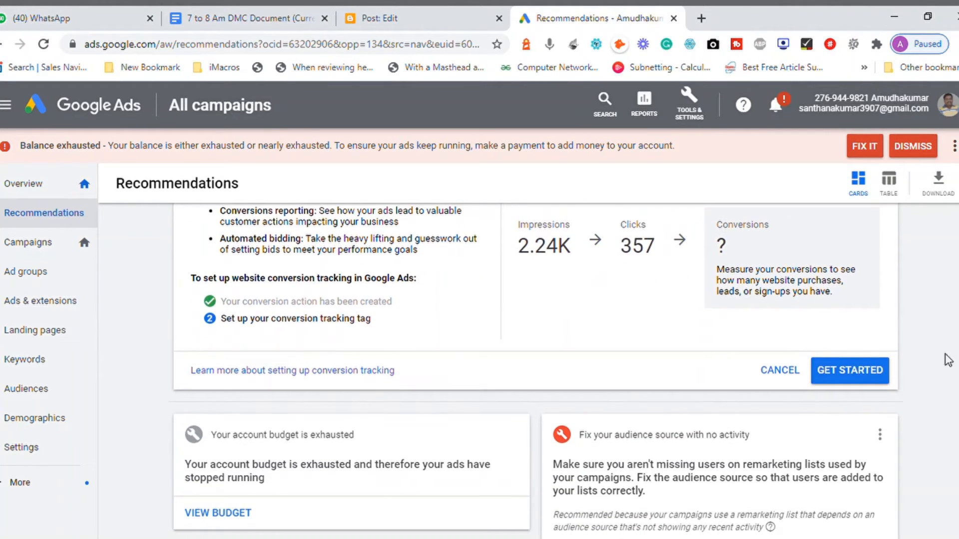
{"action": "left_click", "coordinate": [870, 373]}
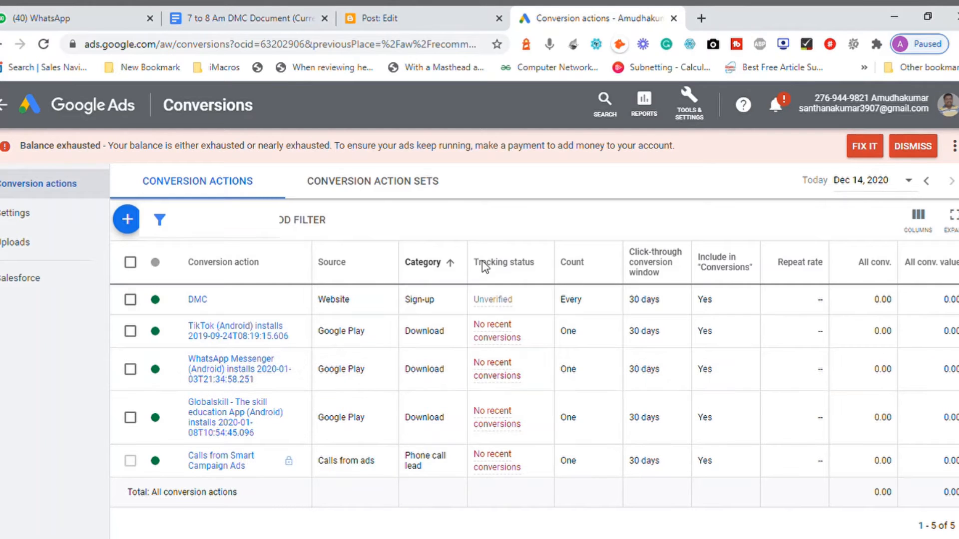
{"action": "mouse_move", "coordinate": [483, 262]}
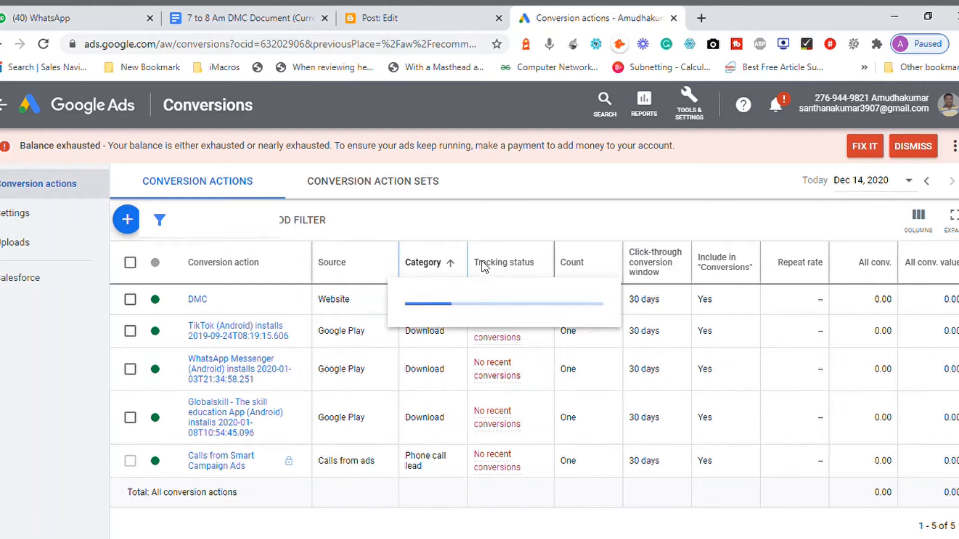
View the conversion action sets, return to the conversion actions and start creating a new conversion action
{"action": "left_click", "coordinate": [358, 186]}
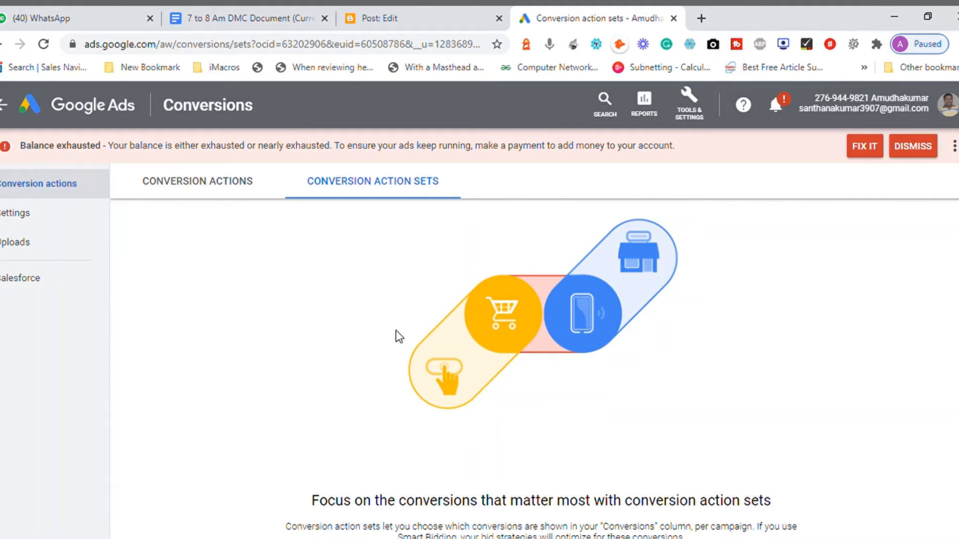
{"action": "left_click", "coordinate": [225, 186]}
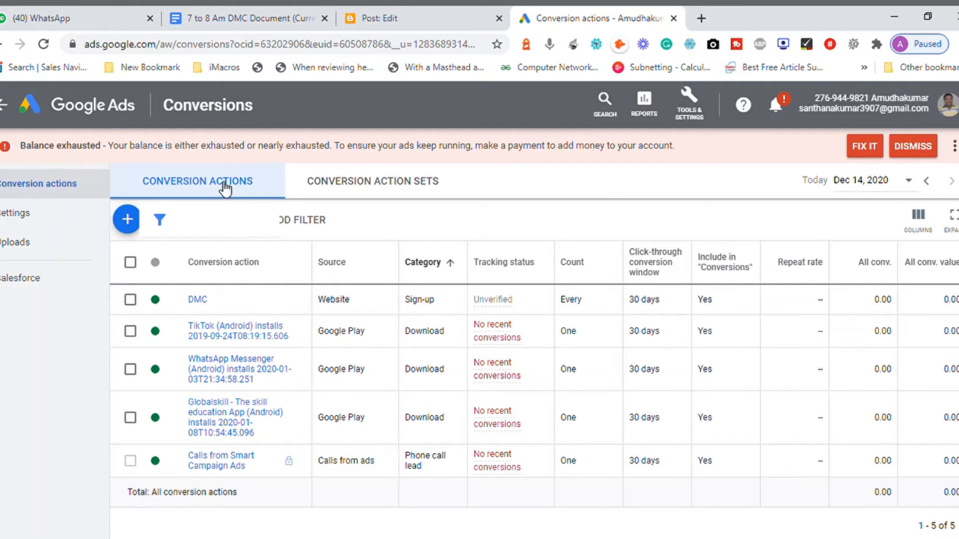
{"action": "left_click", "coordinate": [128, 222]}
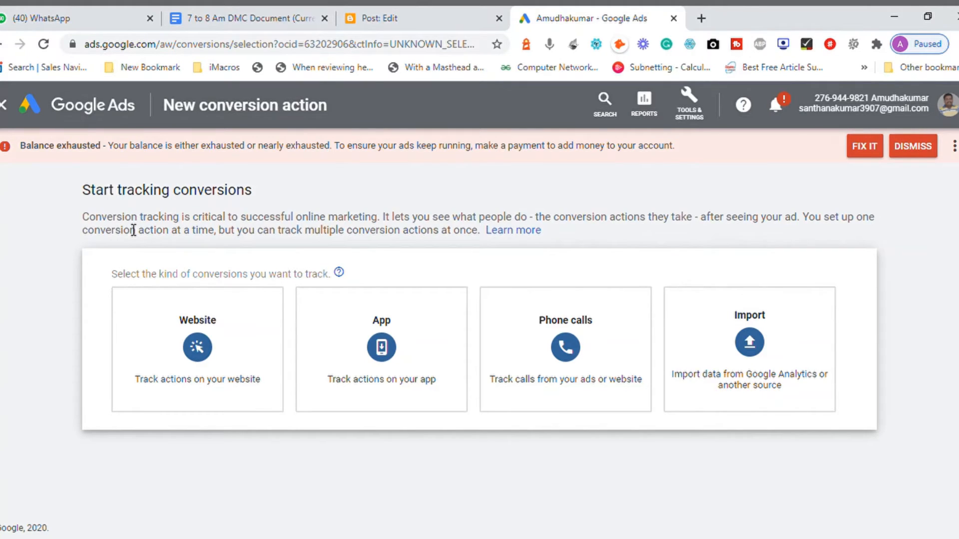
Choose website conversions as the kind to track and view the introduction to creating the conversion action
{"action": "mouse_move", "coordinate": [197, 338]}
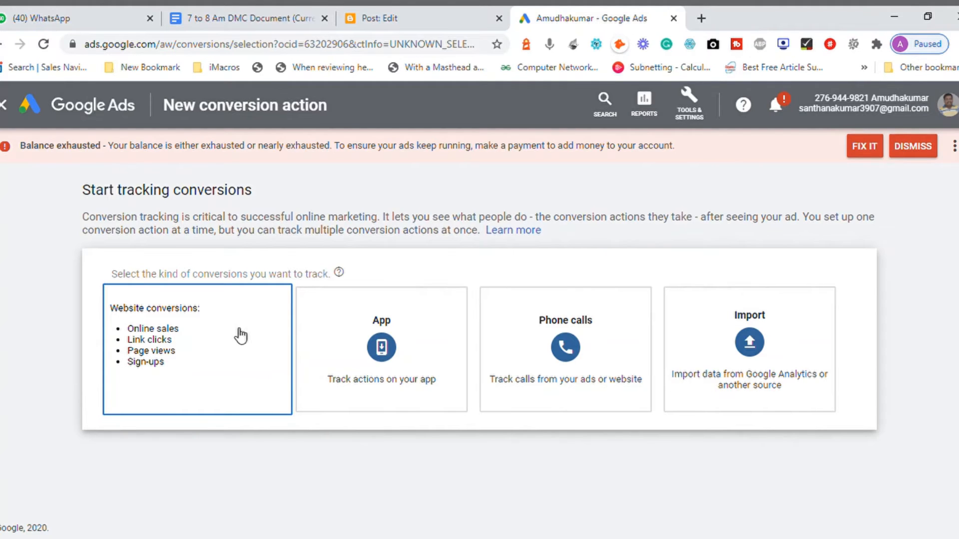
{"action": "mouse_move", "coordinate": [336, 354]}
{"action": "left_click", "coordinate": [183, 372]}
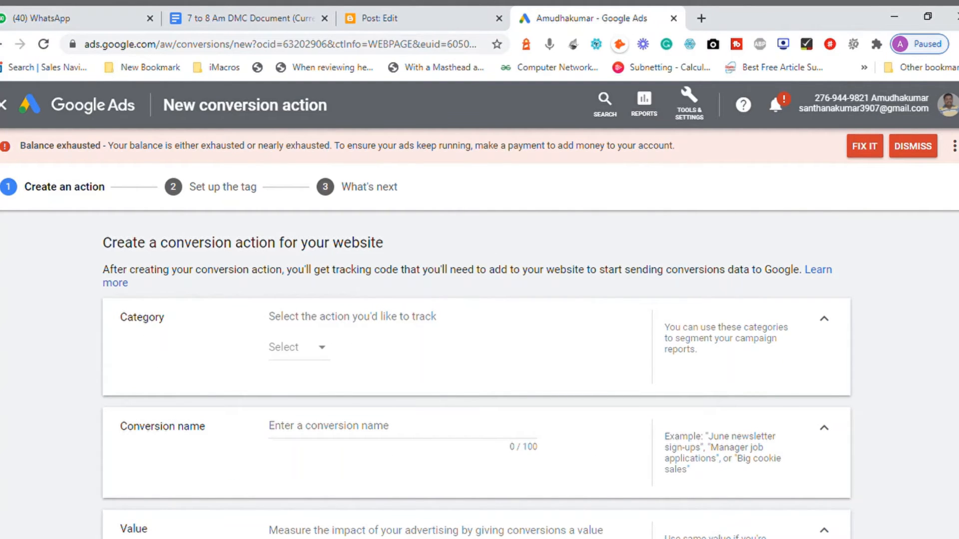
{"action": "triple_click", "coordinate": [243, 242]}
{"action": "left_click", "coordinate": [902, 276]}
Look through the sales and leads categories and set the conversion action's category to Contact
{"action": "scroll", "coordinate": [457, 350], "scroll_direction": "down", "scroll_amount": 1}
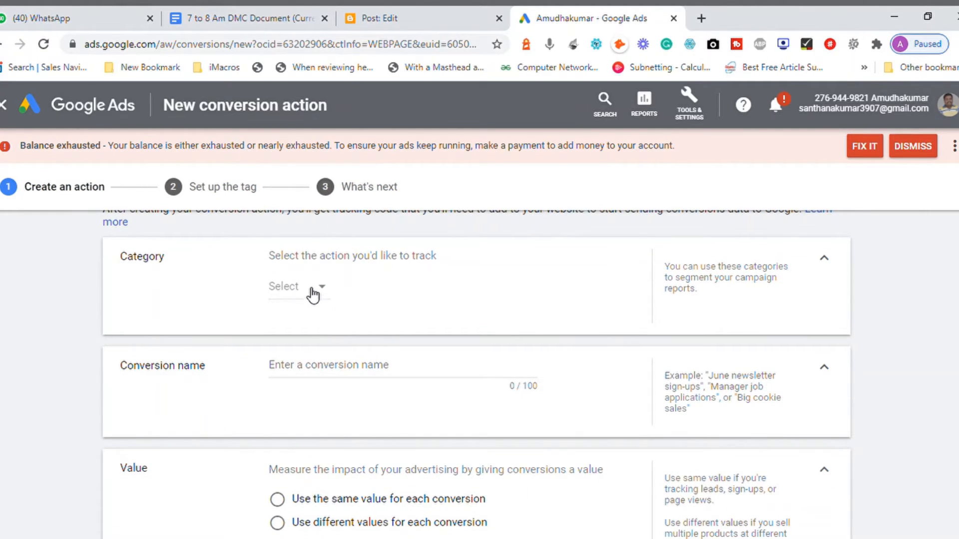
{"action": "left_click", "coordinate": [312, 292]}
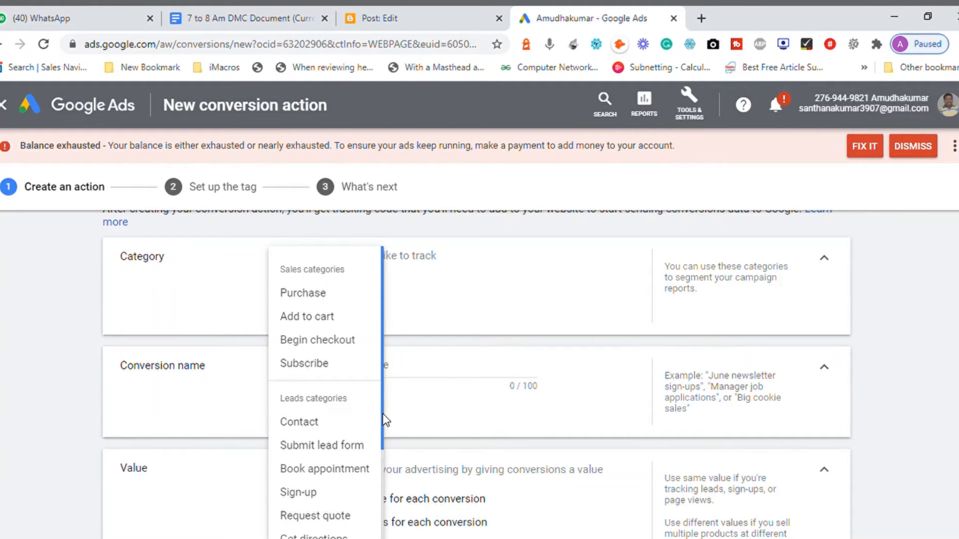
{"action": "left_click_drag", "start_coordinate": [383, 424], "coordinate": [381, 399]}
{"action": "left_click_drag", "start_coordinate": [379, 352], "coordinate": [385, 353]}
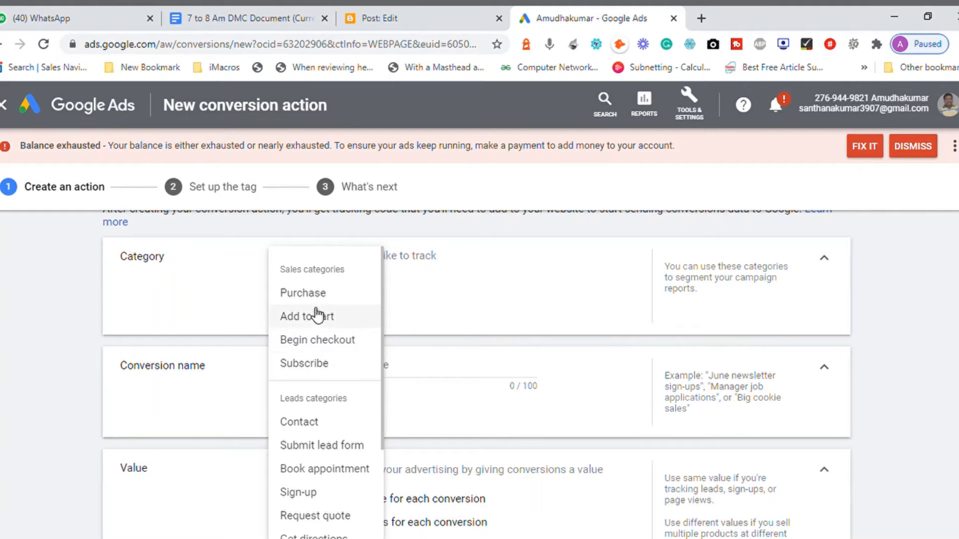
{"action": "left_click", "coordinate": [312, 425]}
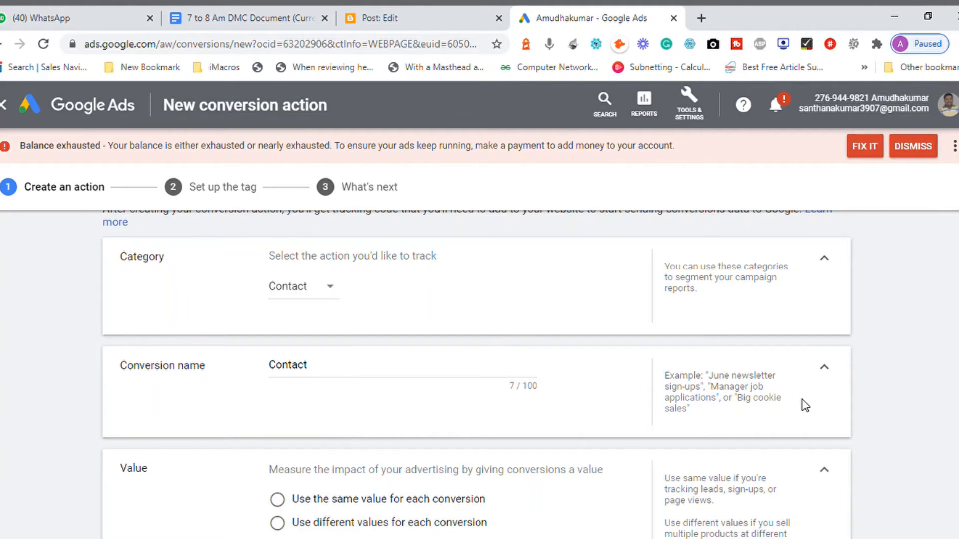
Try Submit lead form as the category and settle on Subscribe for the conversion action
{"action": "left_click", "coordinate": [321, 296]}
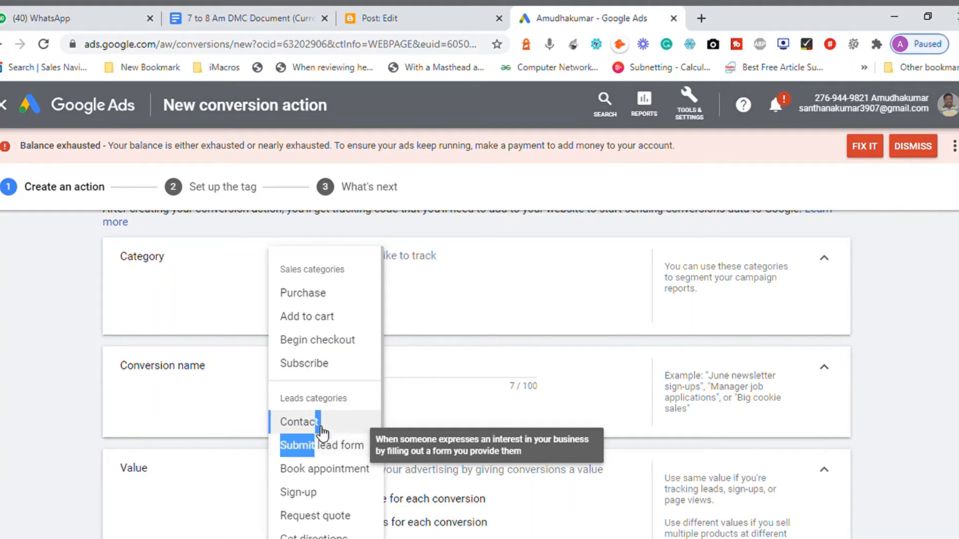
{"action": "left_click", "coordinate": [322, 447]}
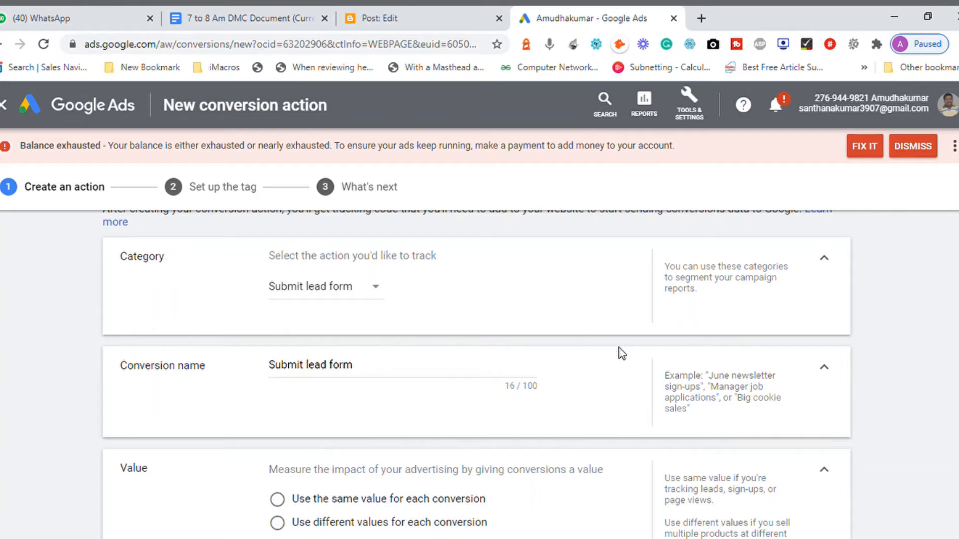
{"action": "left_click", "coordinate": [344, 295]}
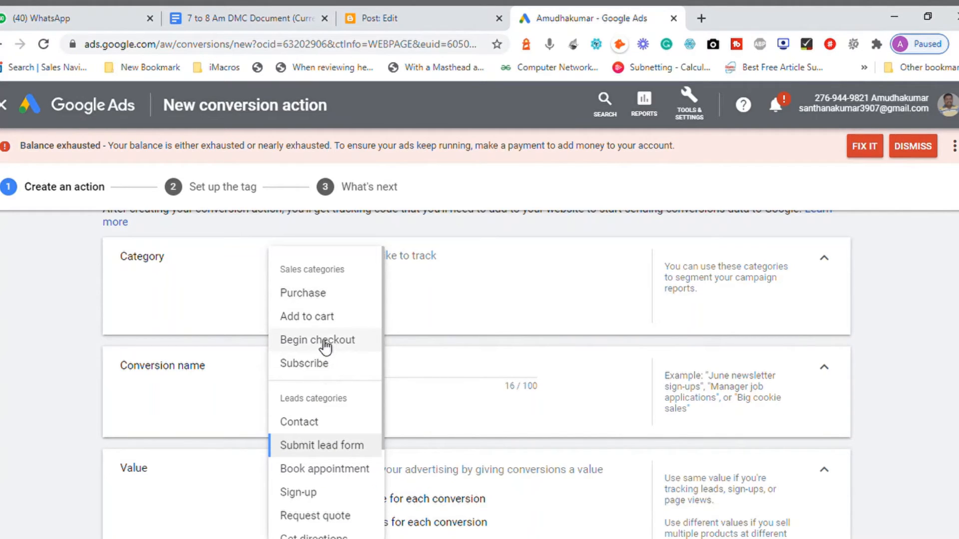
{"action": "left_click", "coordinate": [322, 373]}
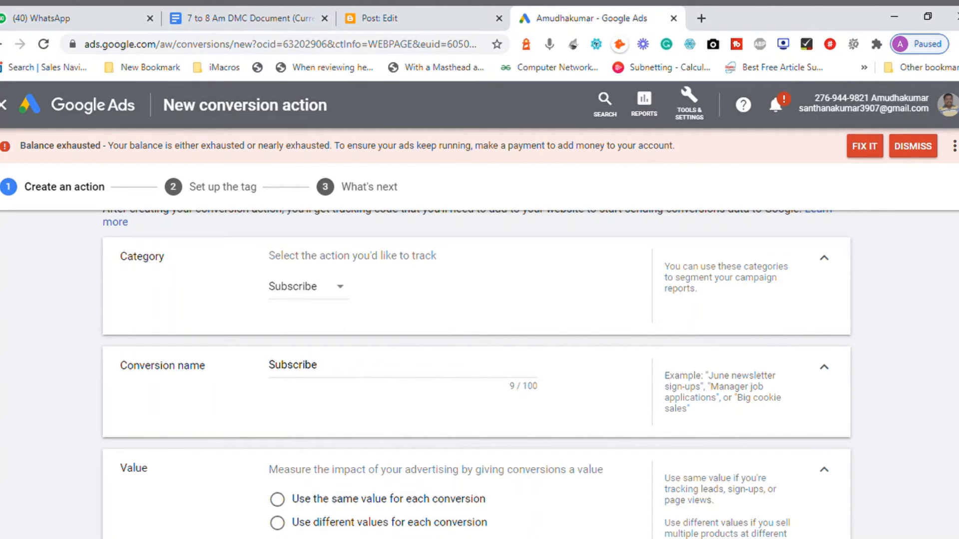
Try the option of using the same value for each conversion
{"action": "scroll", "coordinate": [477, 375], "scroll_direction": "down", "scroll_amount": 2}
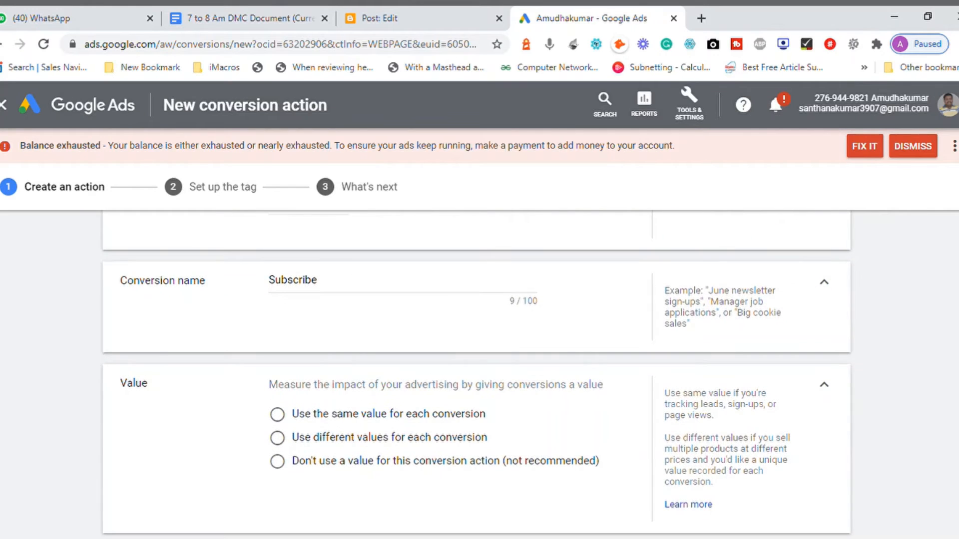
{"action": "scroll", "coordinate": [477, 375], "scroll_direction": "down", "scroll_amount": 2}
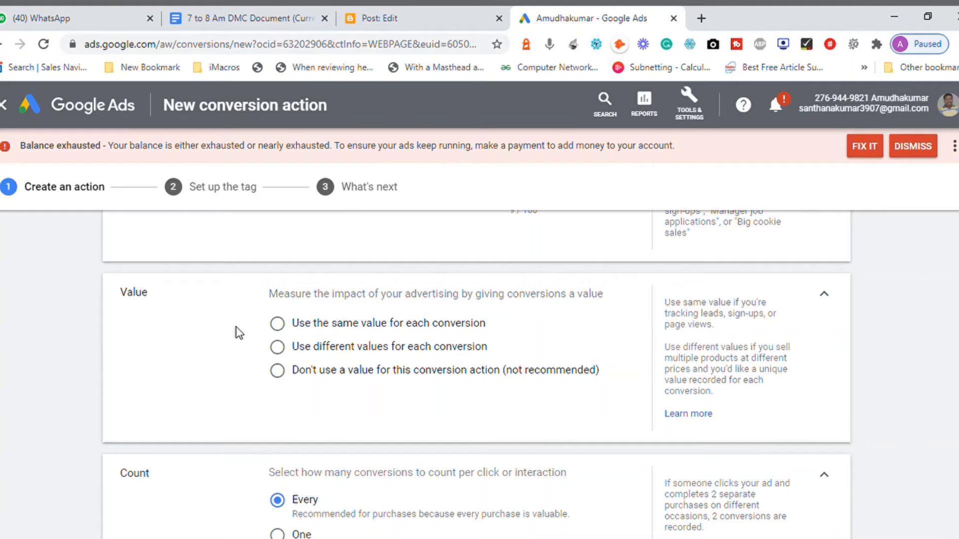
{"action": "left_click", "coordinate": [278, 325]}
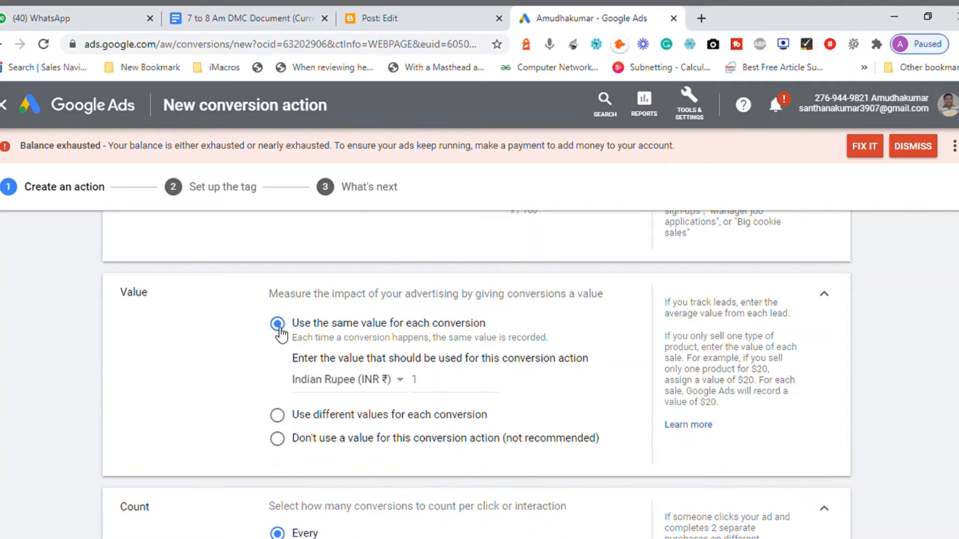
{"action": "left_click", "coordinate": [443, 385]}
Try different values per conversion with a default of 1000 Indian rupees, and choose not to use a value
{"action": "left_click", "coordinate": [278, 415]}
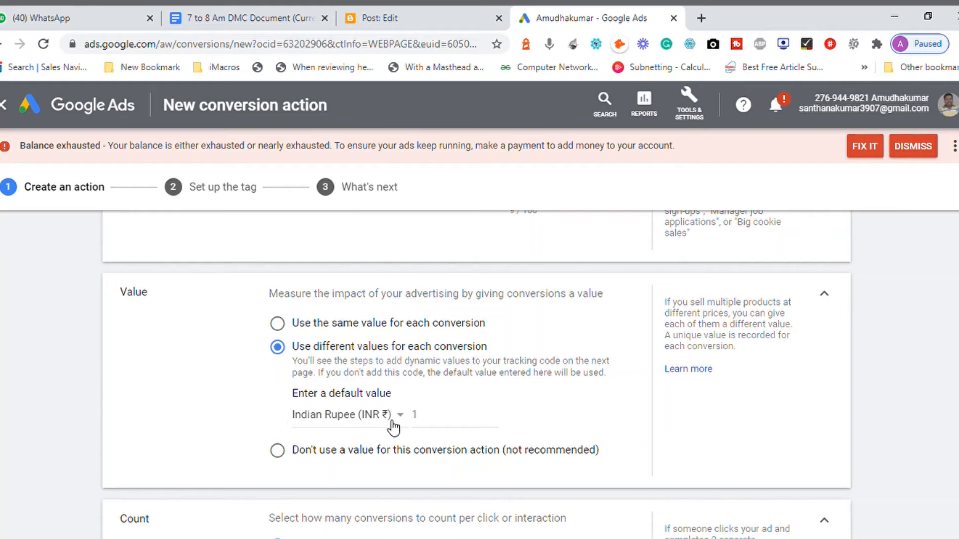
{"action": "left_click", "coordinate": [430, 415]}
{"action": "type", "text": "1000"}
{"action": "left_click", "coordinate": [208, 402]}
{"action": "left_click", "coordinate": [285, 456]}
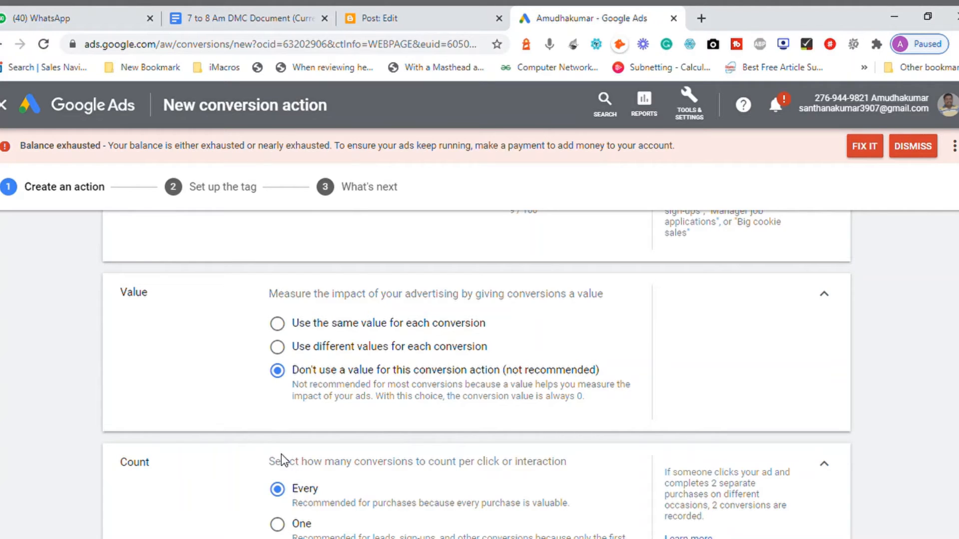
Try different values per conversion with a default of 2000 Indian rupees, and return to using no value
{"action": "left_click", "coordinate": [278, 355]}
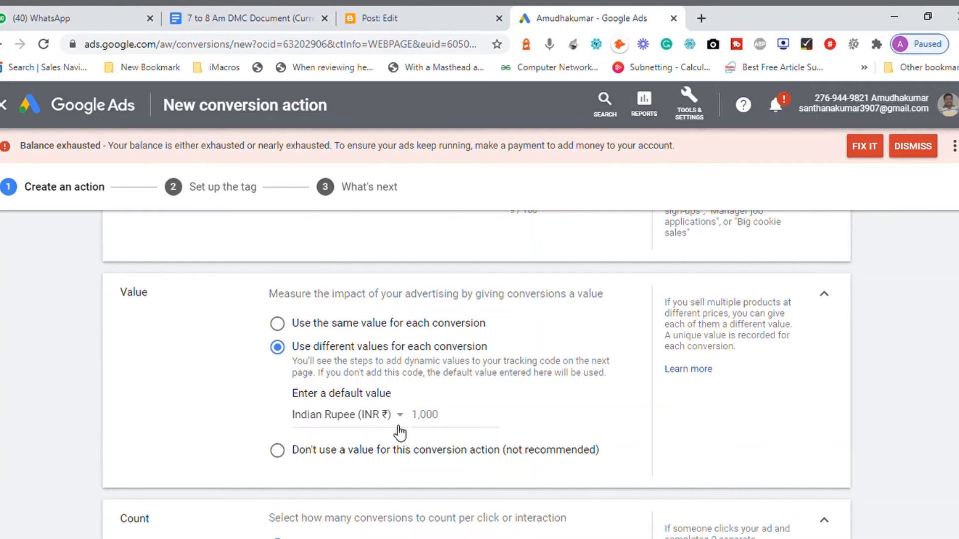
{"action": "left_click", "coordinate": [454, 419]}
{"action": "key", "text": "BackSpace"}
{"action": "key", "text": "BackSpace"}
{"action": "key", "text": "BackSpace"}
{"action": "key", "text": "BackSpace"}
{"action": "key", "text": "BackSpace"}
{"action": "type", "text": "2000"}
{"action": "left_click", "coordinate": [704, 442]}
{"action": "left_click", "coordinate": [278, 451]}
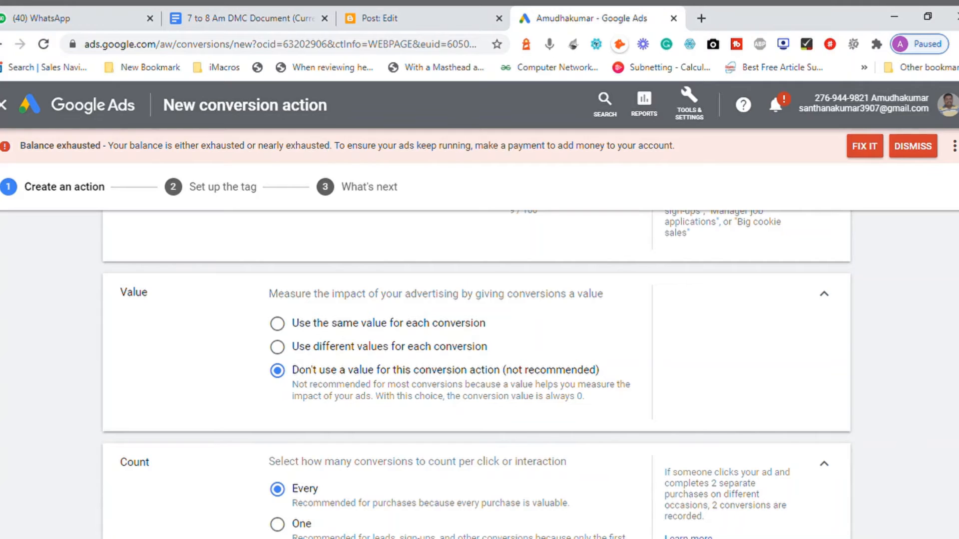
Try counting one conversion per click, read the explanation for tracking leads, and return to counting every conversion
{"action": "scroll", "coordinate": [476, 375], "scroll_direction": "down", "scroll_amount": 4}
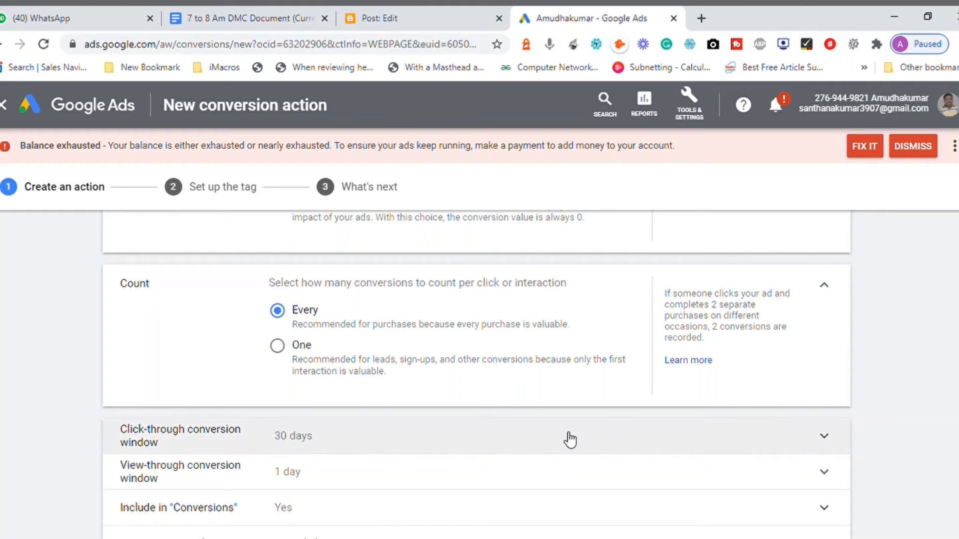
{"action": "left_click", "coordinate": [291, 356]}
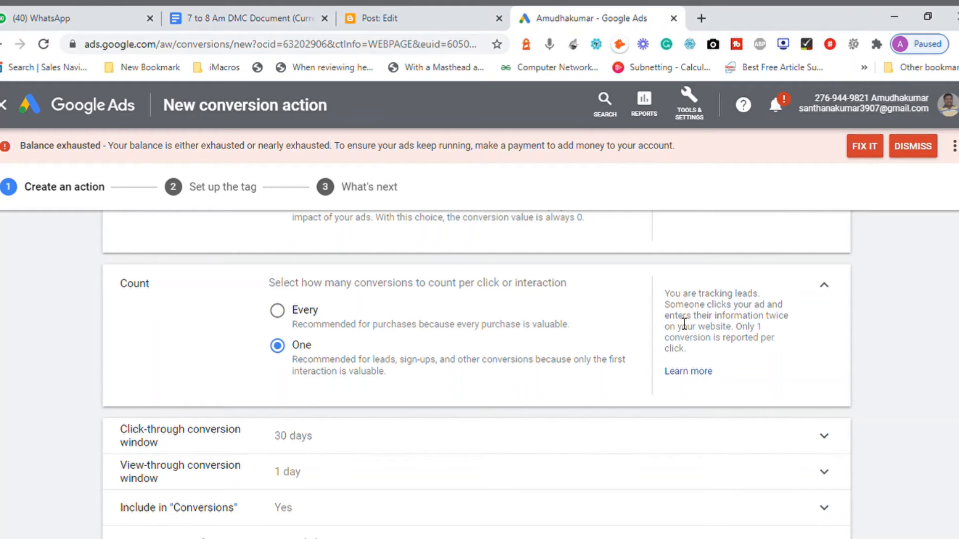
{"action": "left_click_drag", "start_coordinate": [677, 315], "coordinate": [724, 336]}
{"action": "left_click", "coordinate": [725, 336]}
{"action": "triple_click", "coordinate": [688, 352]}
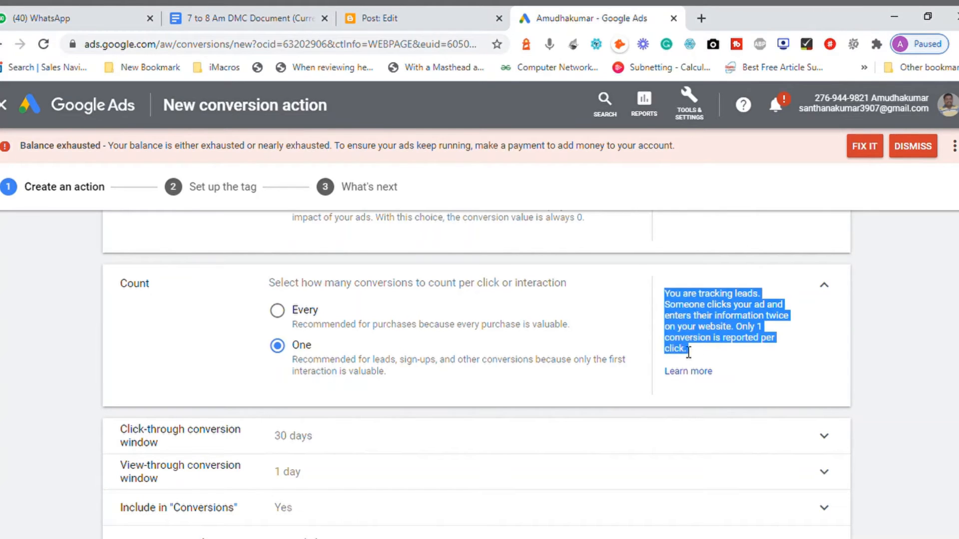
{"action": "left_click", "coordinate": [740, 327]}
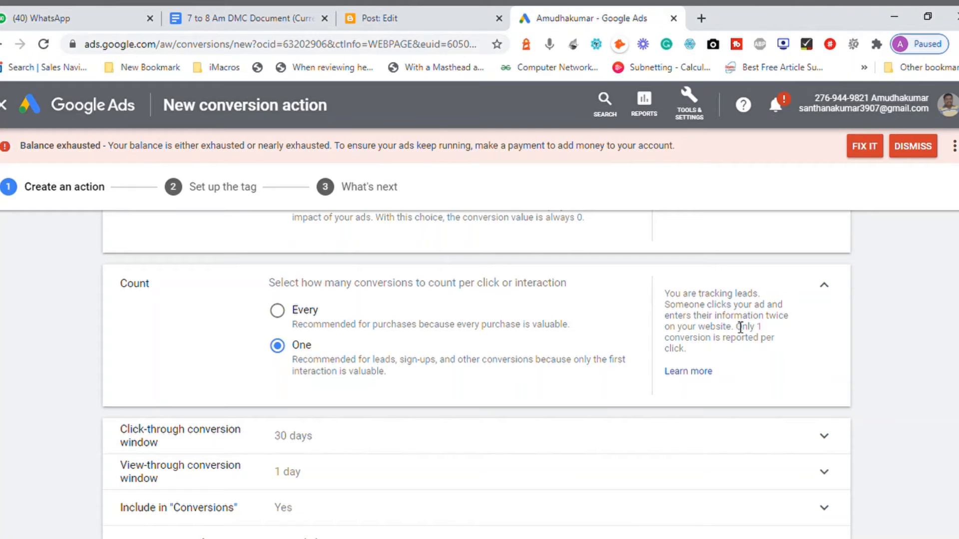
{"action": "left_click", "coordinate": [286, 318]}
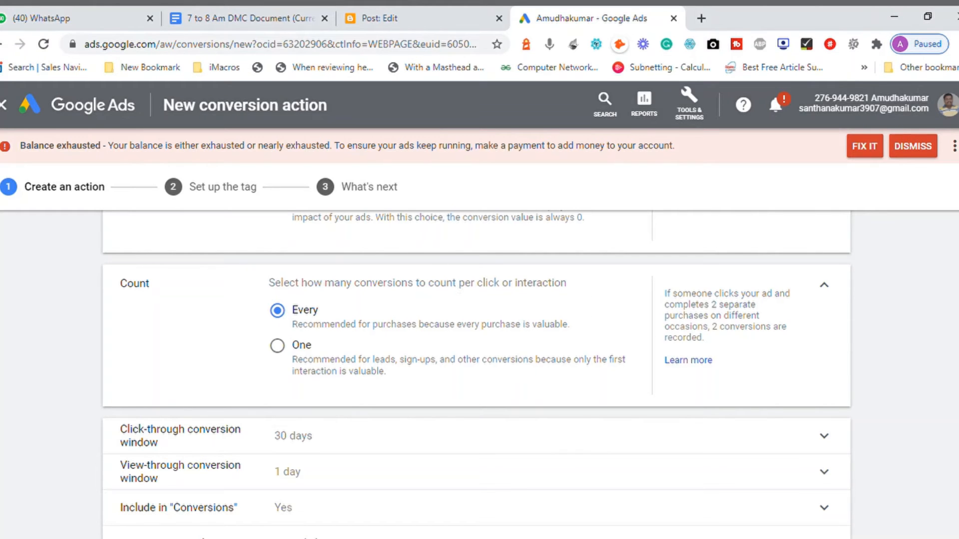
Examine the click-through and view-through conversion window settings and collapse both sections
{"action": "scroll", "coordinate": [476, 375], "scroll_direction": "down", "scroll_amount": 2}
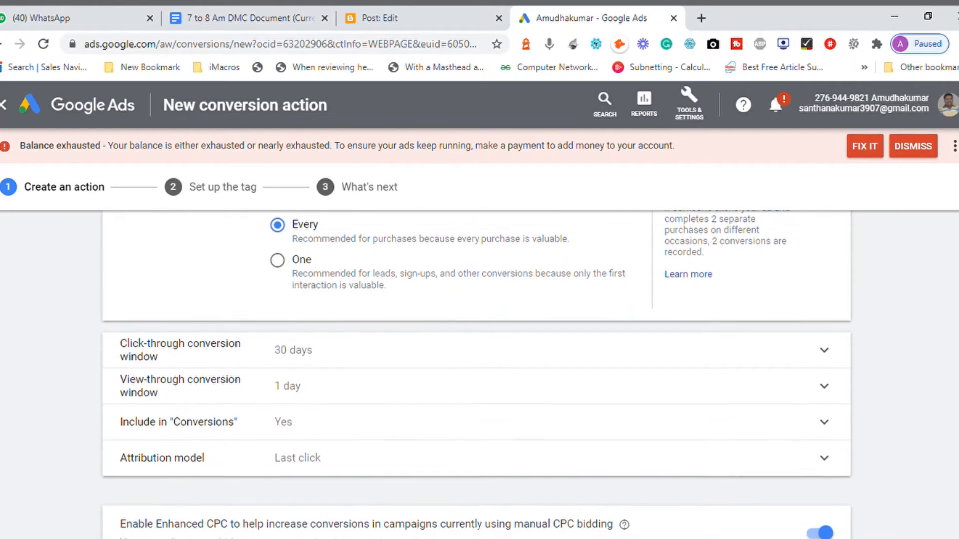
{"action": "scroll", "coordinate": [476, 375], "scroll_direction": "down", "scroll_amount": 1}
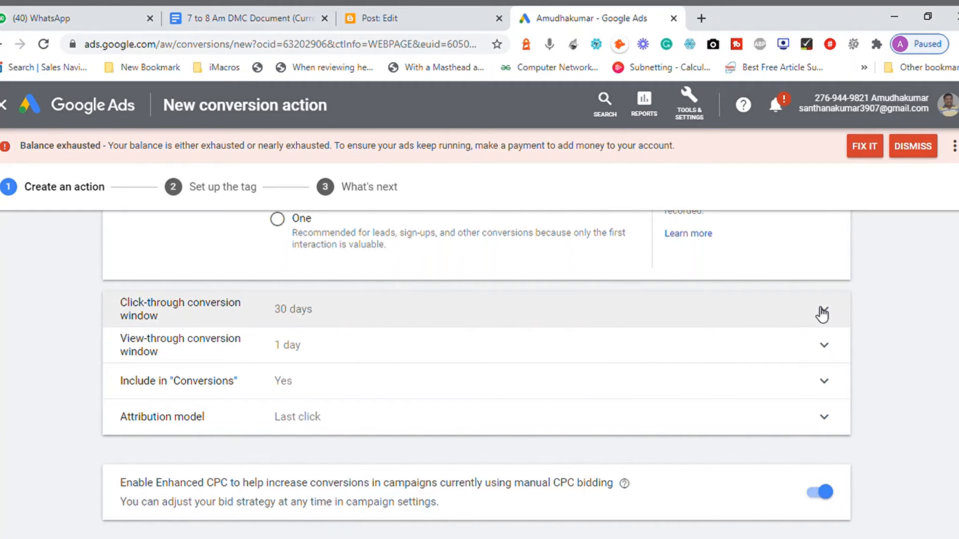
{"action": "left_click", "coordinate": [823, 315]}
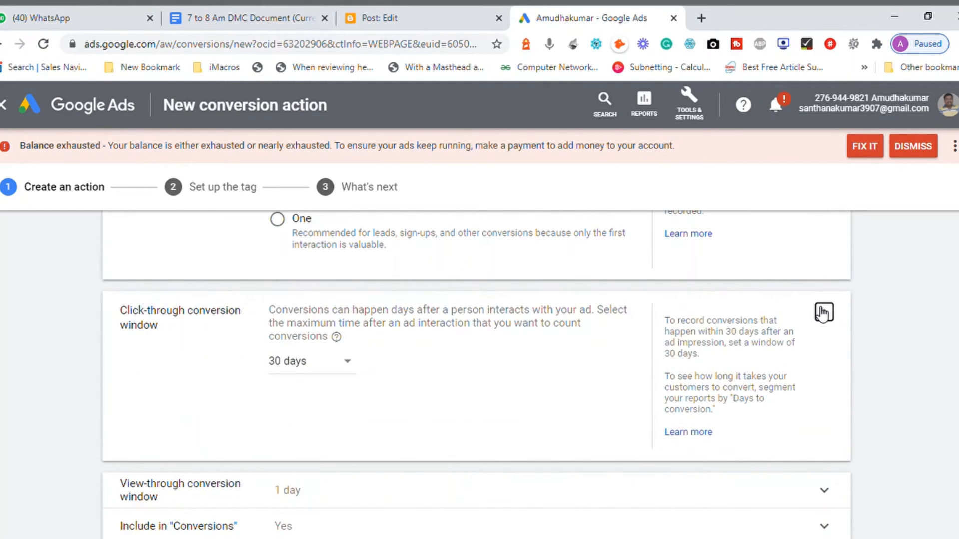
{"action": "scroll", "coordinate": [476, 374], "scroll_direction": "up", "scroll_amount": 1}
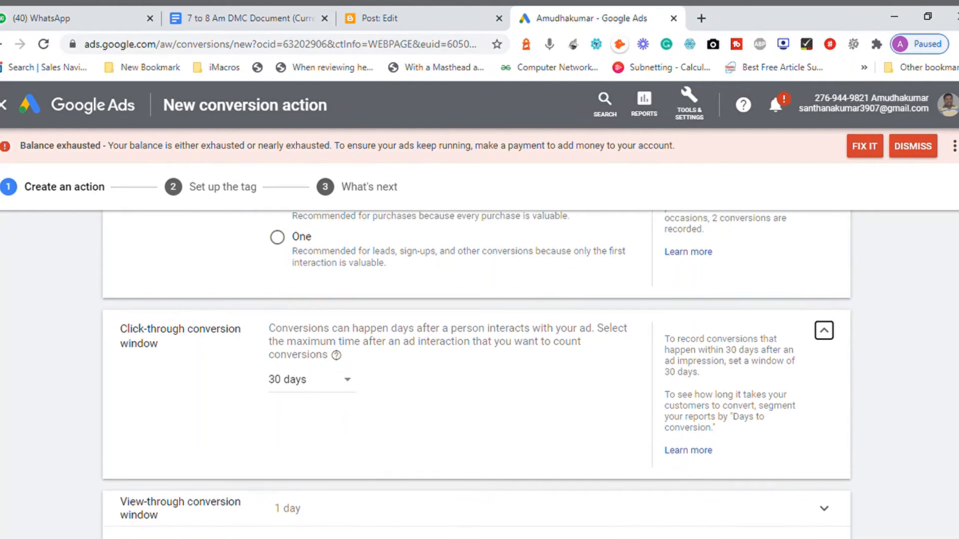
{"action": "scroll", "coordinate": [476, 375], "scroll_direction": "down", "scroll_amount": 2}
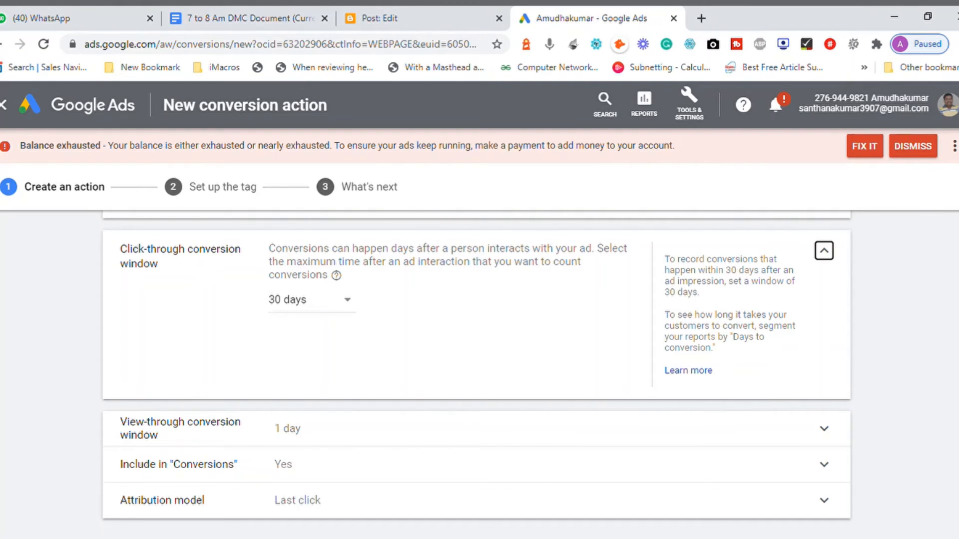
{"action": "scroll", "coordinate": [476, 374], "scroll_direction": "up", "scroll_amount": 1}
{"action": "scroll", "coordinate": [476, 375], "scroll_direction": "down", "scroll_amount": 1}
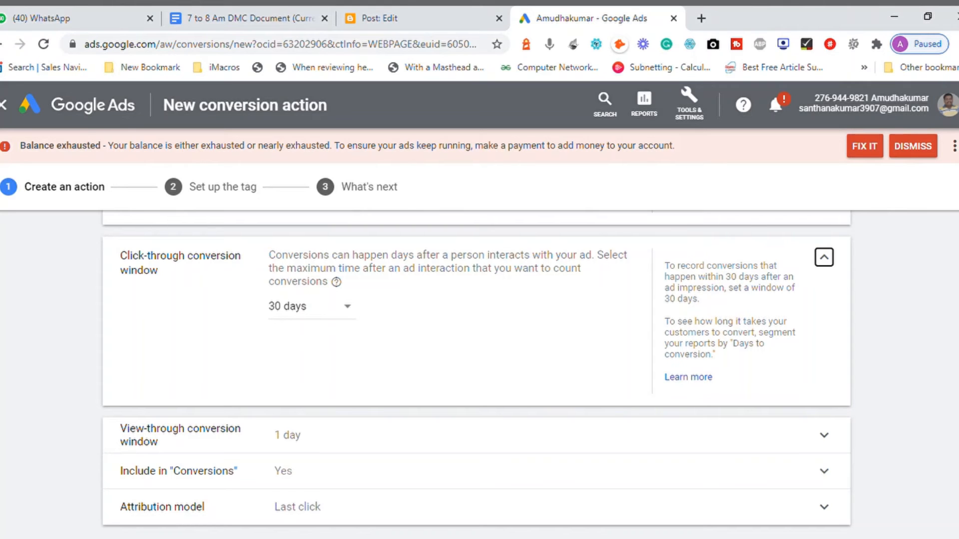
{"action": "left_click", "coordinate": [828, 259]}
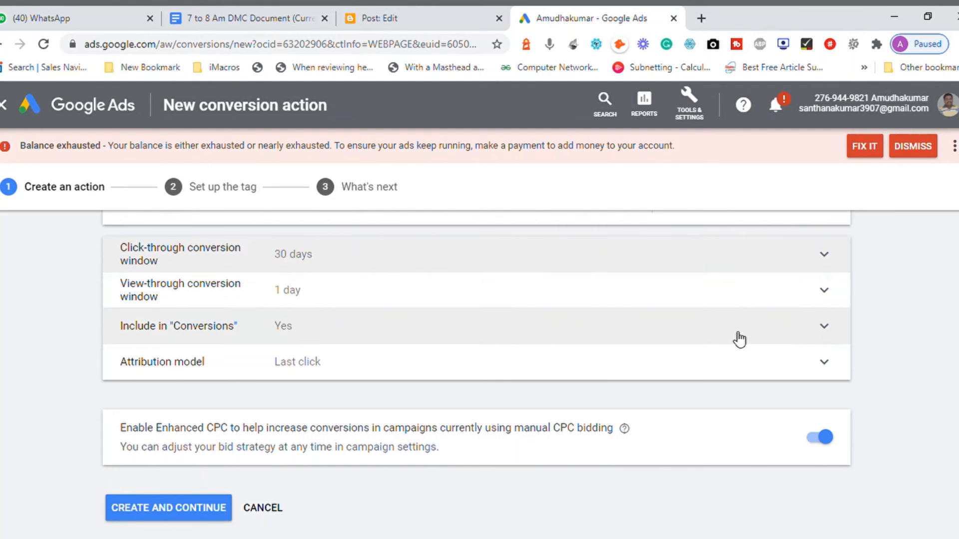
{"action": "left_click", "coordinate": [828, 291]}
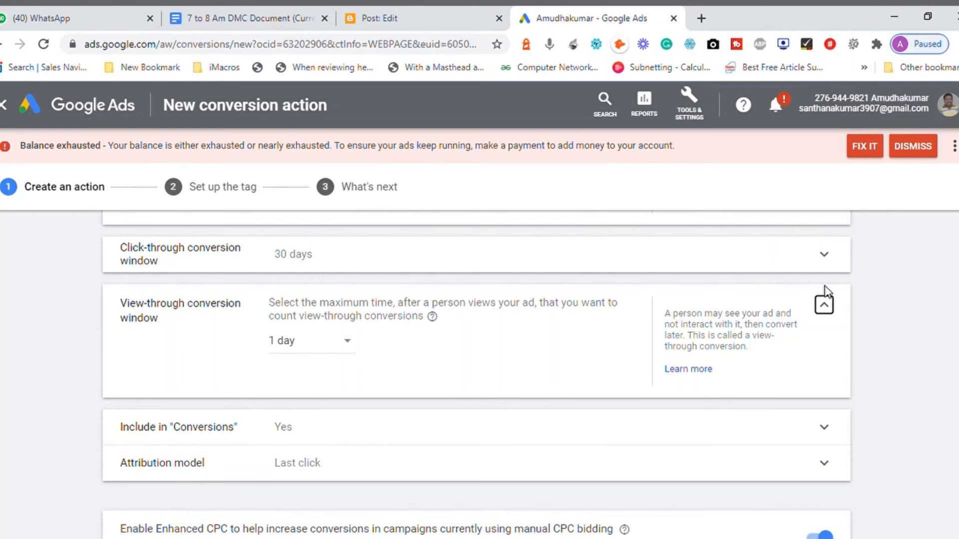
{"action": "left_click", "coordinate": [825, 306]}
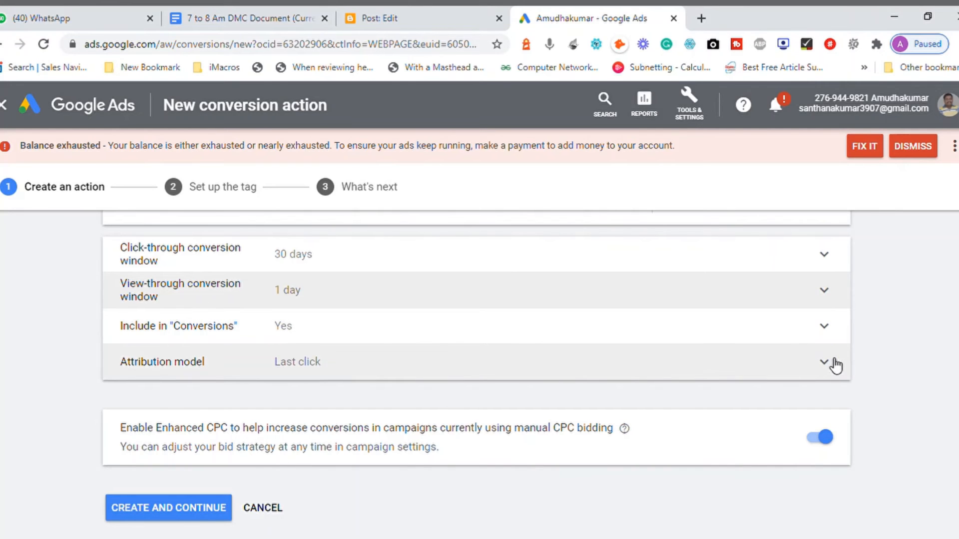
Review the attribution models and set the conversion action's attribution model to First click
{"action": "left_click", "coordinate": [829, 368]}
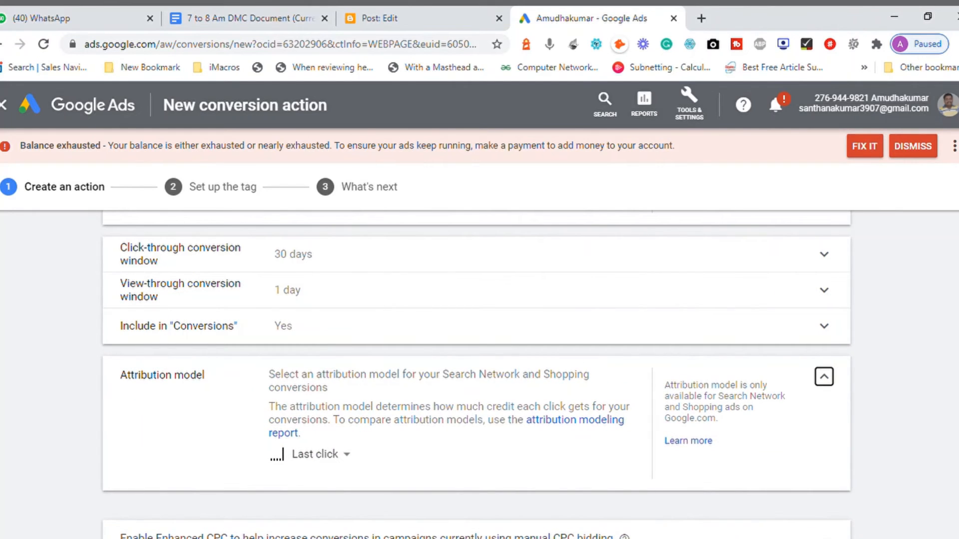
{"action": "scroll", "coordinate": [789, 438], "scroll_direction": "down", "scroll_amount": 1}
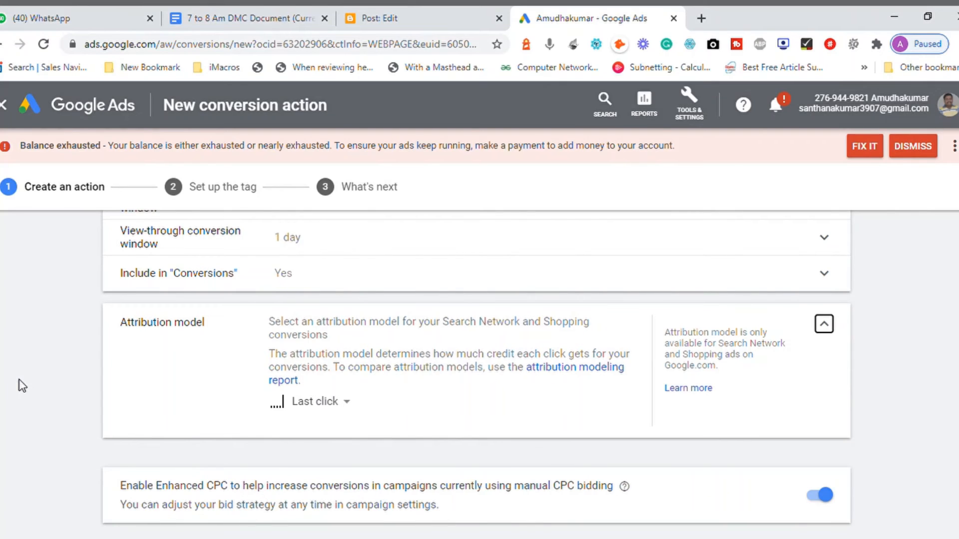
{"action": "left_click", "coordinate": [348, 404]}
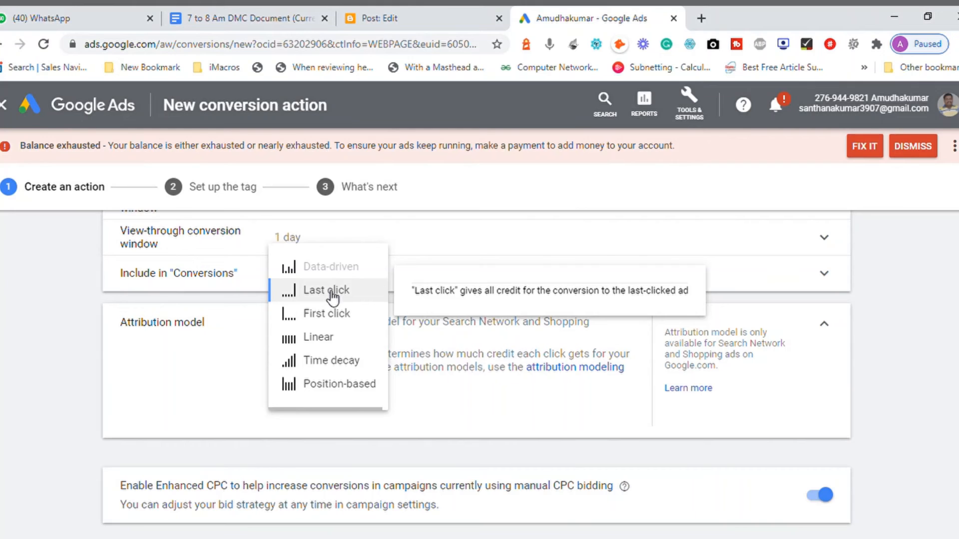
{"action": "left_click", "coordinate": [337, 323]}
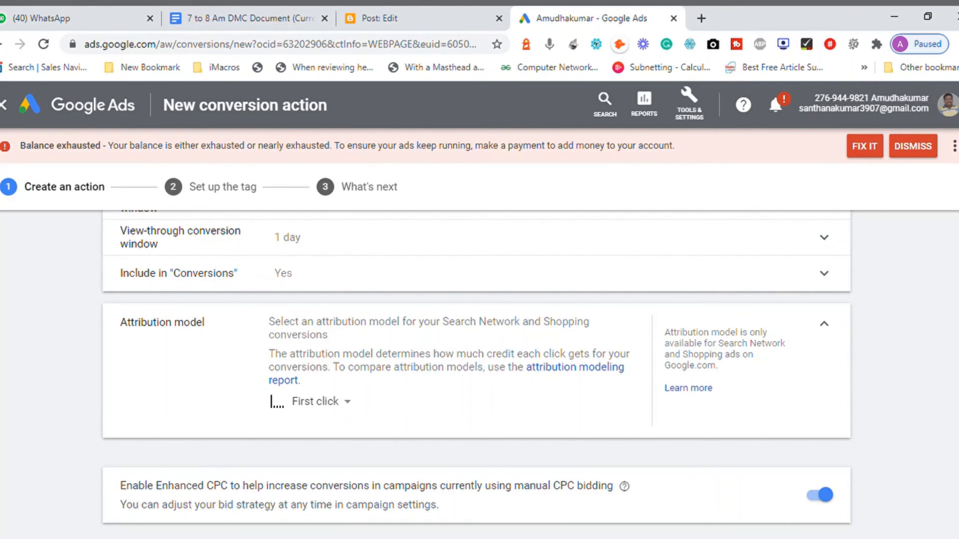
Review the Enhanced CPC option, leave it enabled, and create the conversion action
{"action": "scroll", "coordinate": [477, 374], "scroll_direction": "down", "scroll_amount": 2}
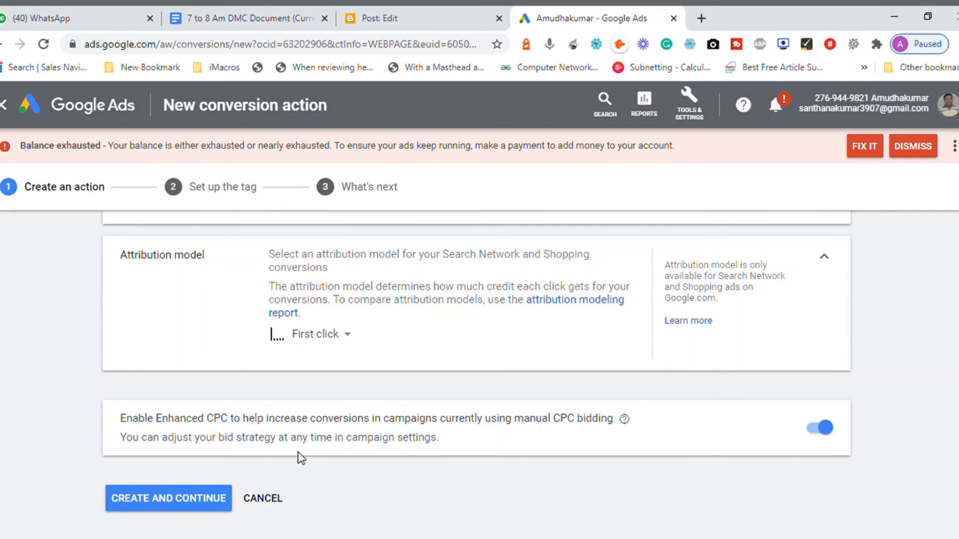
{"action": "triple_click", "coordinate": [392, 427]}
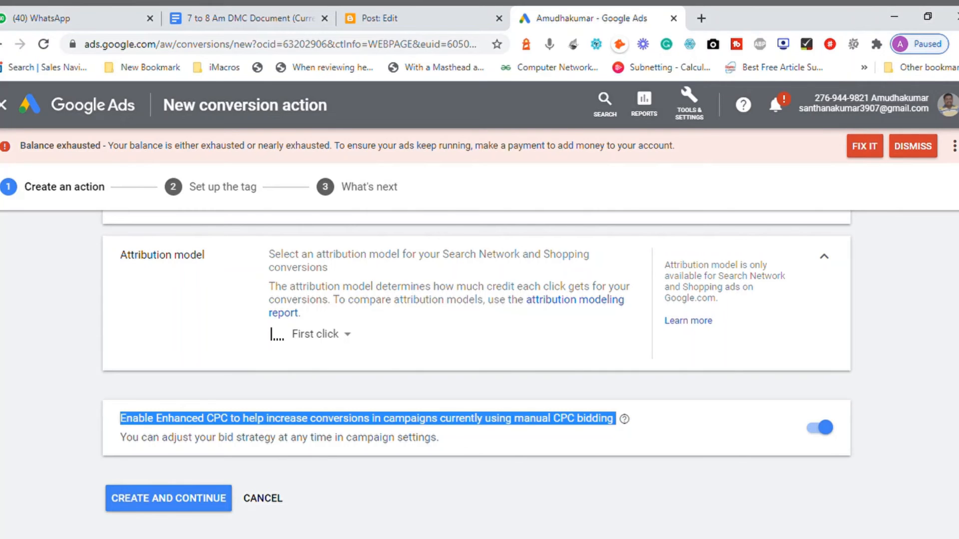
{"action": "scroll", "coordinate": [475, 375], "scroll_direction": "up", "scroll_amount": 1}
{"action": "scroll", "coordinate": [476, 375], "scroll_direction": "down", "scroll_amount": 2}
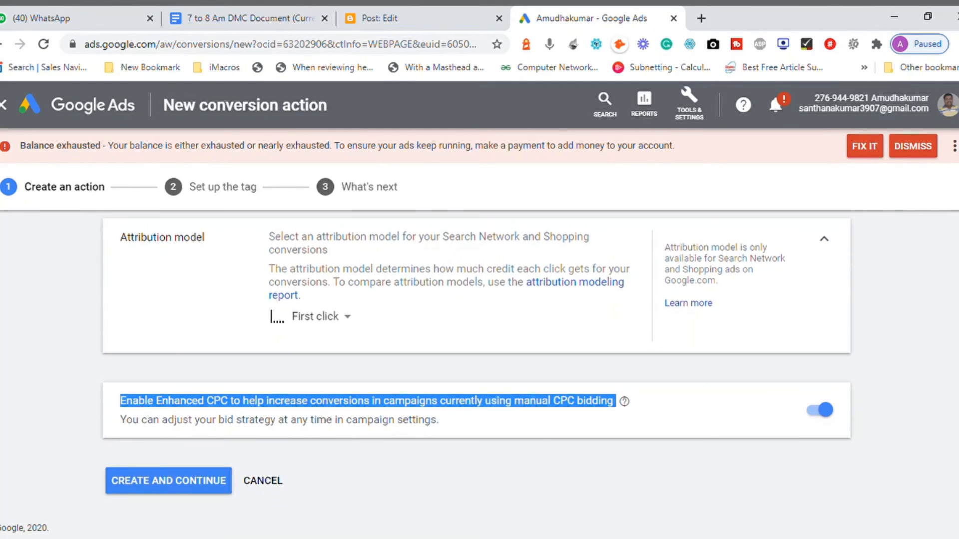
{"action": "left_click", "coordinate": [927, 402]}
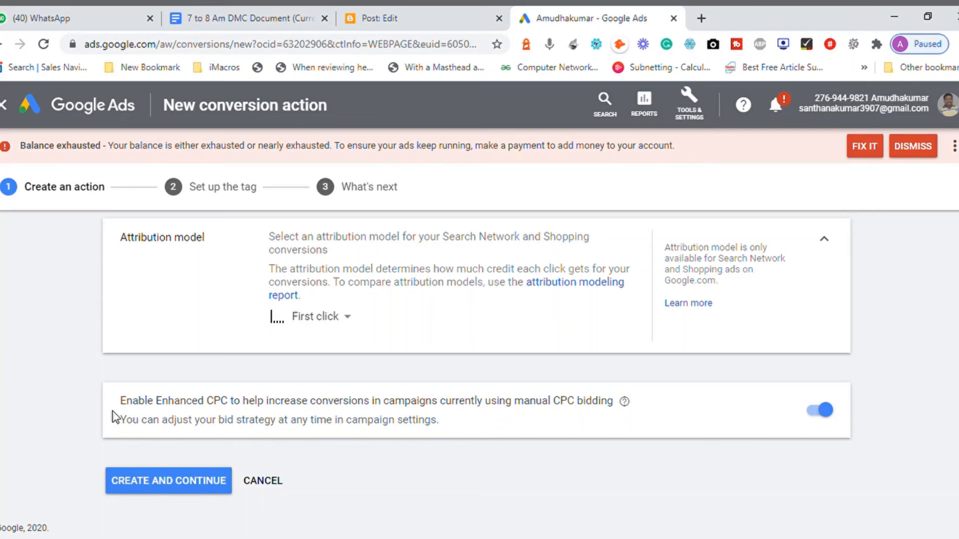
{"action": "left_click", "coordinate": [158, 480]}
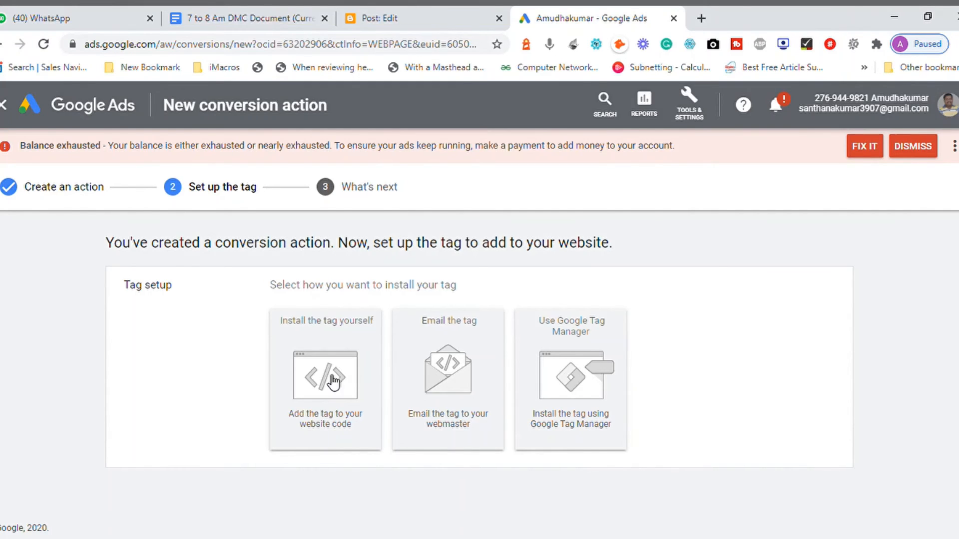
Choose to install the tag yourself and read the HTML setup instructions for the global site tag
{"action": "left_click", "coordinate": [313, 382]}
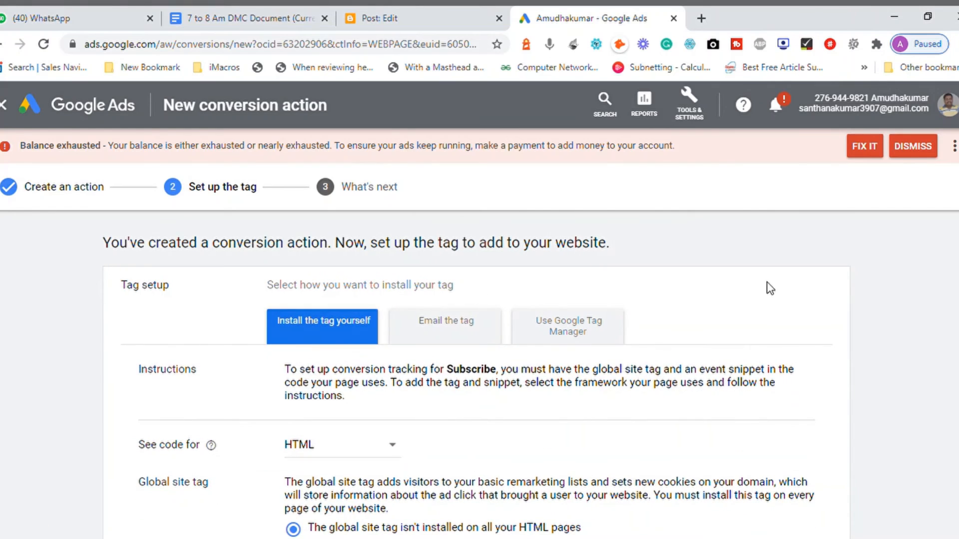
{"action": "scroll", "coordinate": [477, 377], "scroll_direction": "down", "scroll_amount": 2}
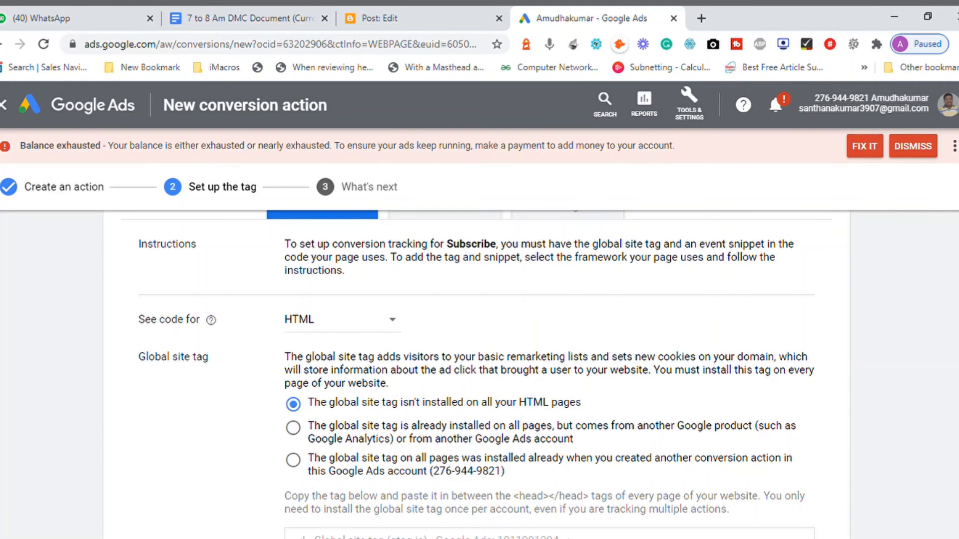
{"action": "scroll", "coordinate": [477, 374], "scroll_direction": "down", "scroll_amount": 1}
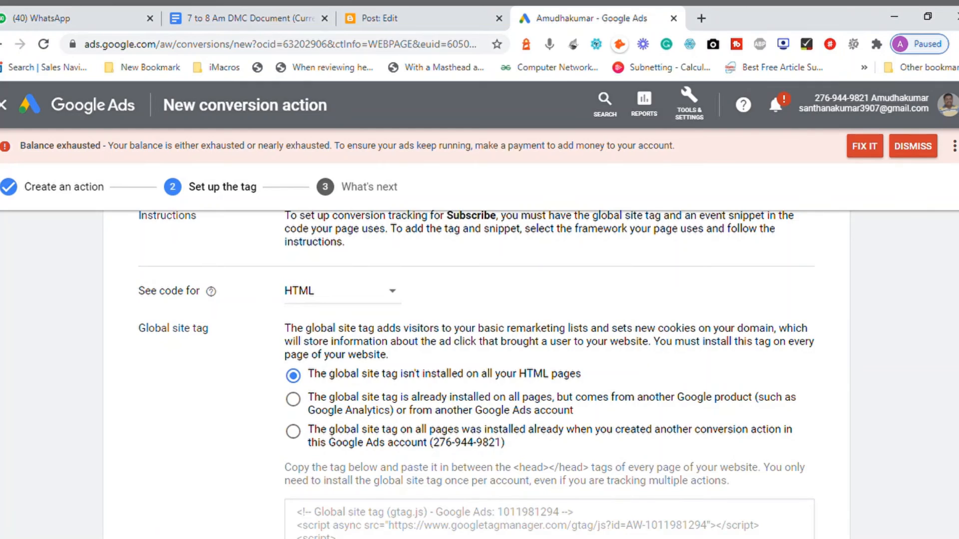
{"action": "scroll", "coordinate": [477, 374], "scroll_direction": "down", "scroll_amount": 1}
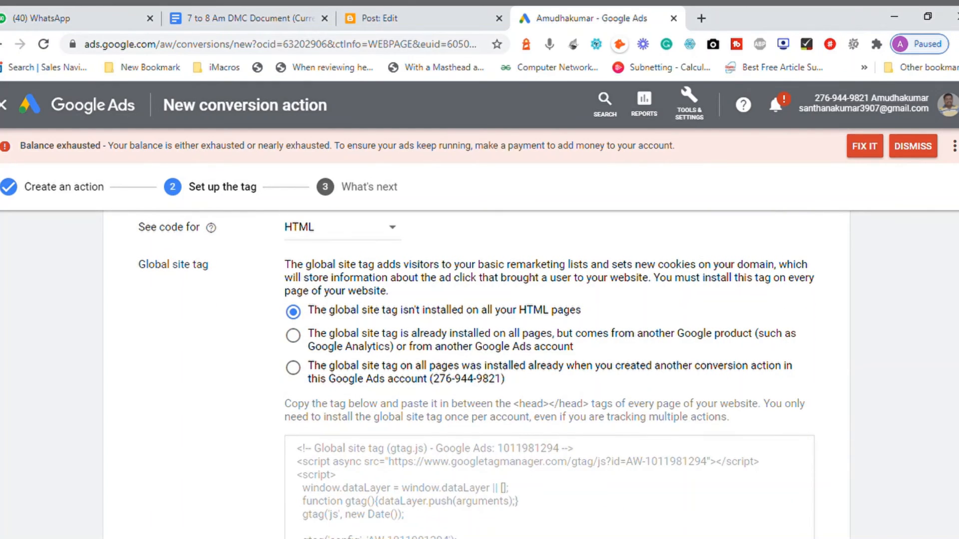
{"action": "scroll", "coordinate": [476, 376], "scroll_direction": "down", "scroll_amount": 1}
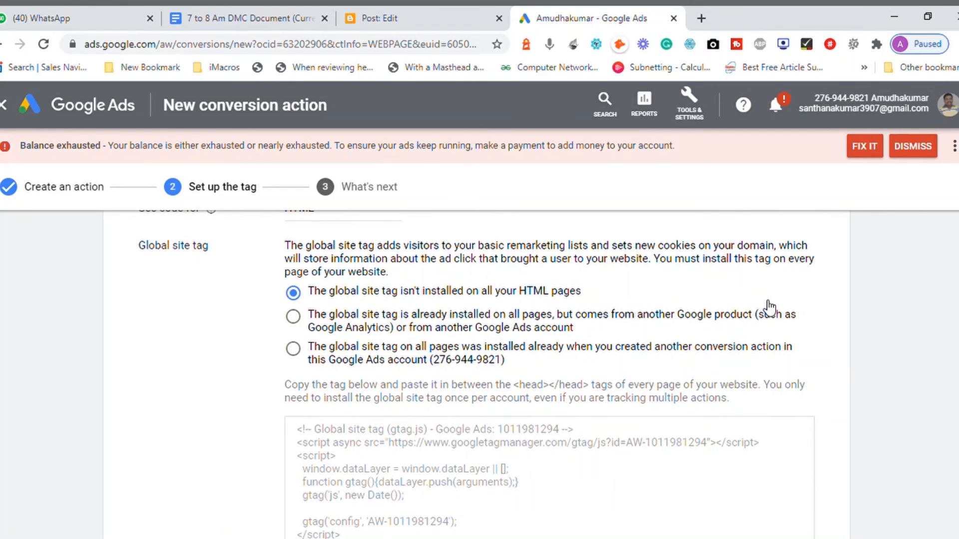
Try both already-installed options for the global site tag, and return to the tag not being installed on all HTML pages
{"action": "left_click", "coordinate": [298, 325]}
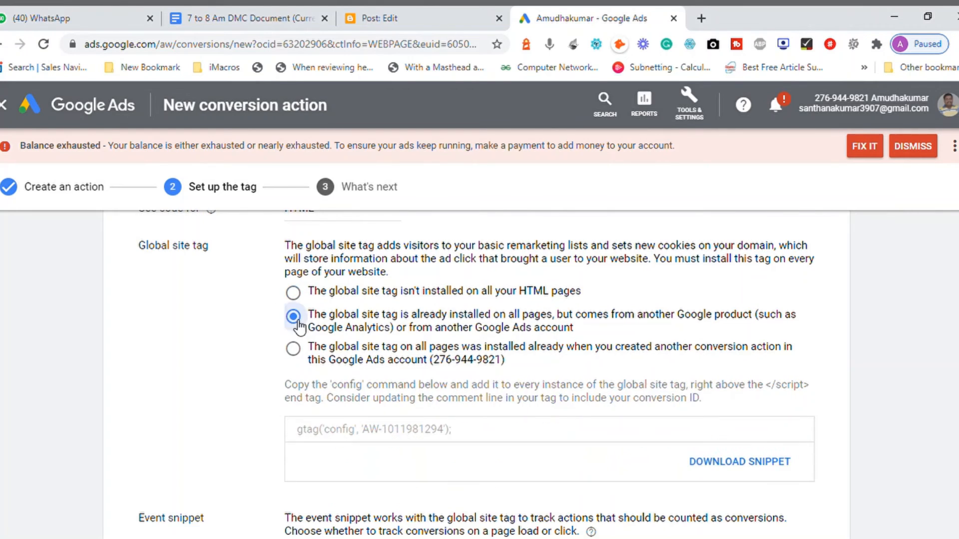
{"action": "left_click", "coordinate": [300, 363]}
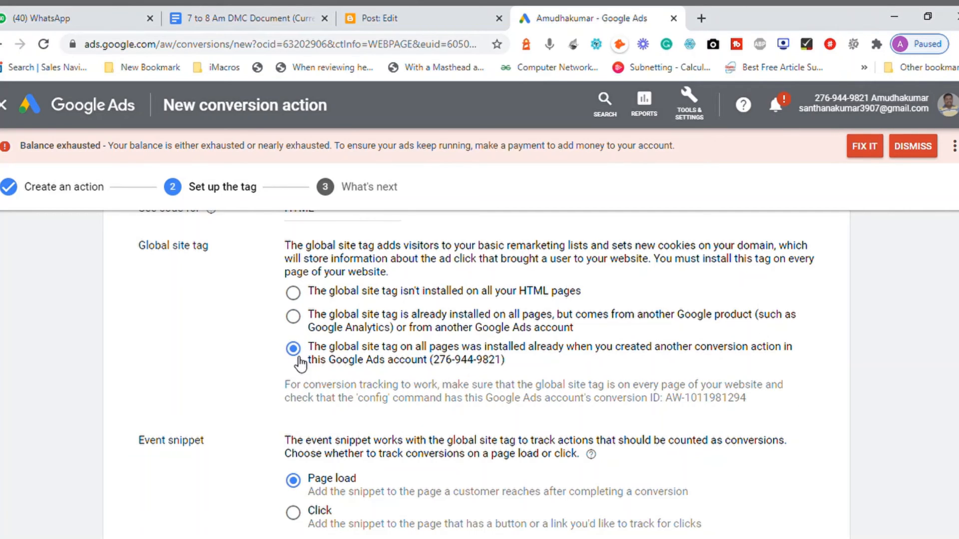
{"action": "left_click", "coordinate": [296, 301]}
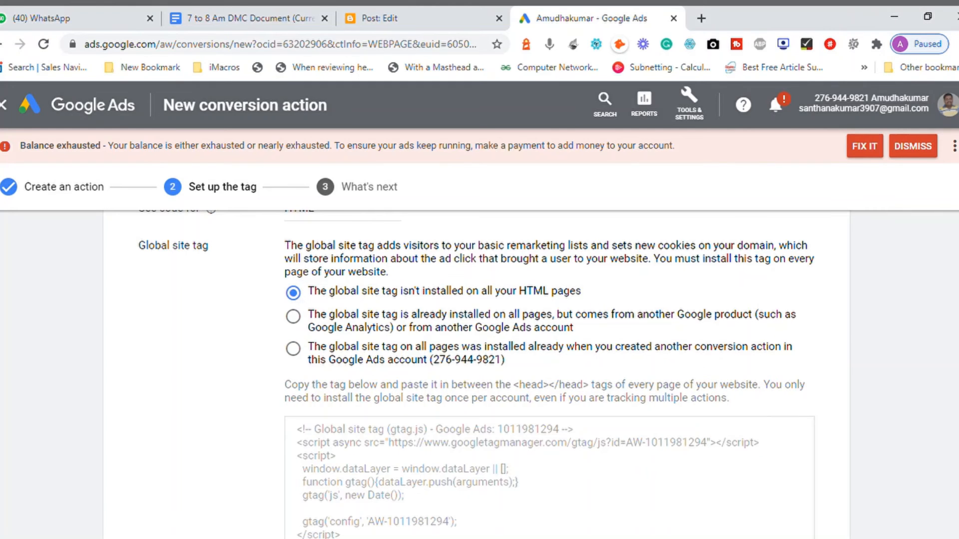
Examine the global site tag code and the event snippet's page load and click options
{"action": "scroll", "coordinate": [476, 374], "scroll_direction": "down", "scroll_amount": 2}
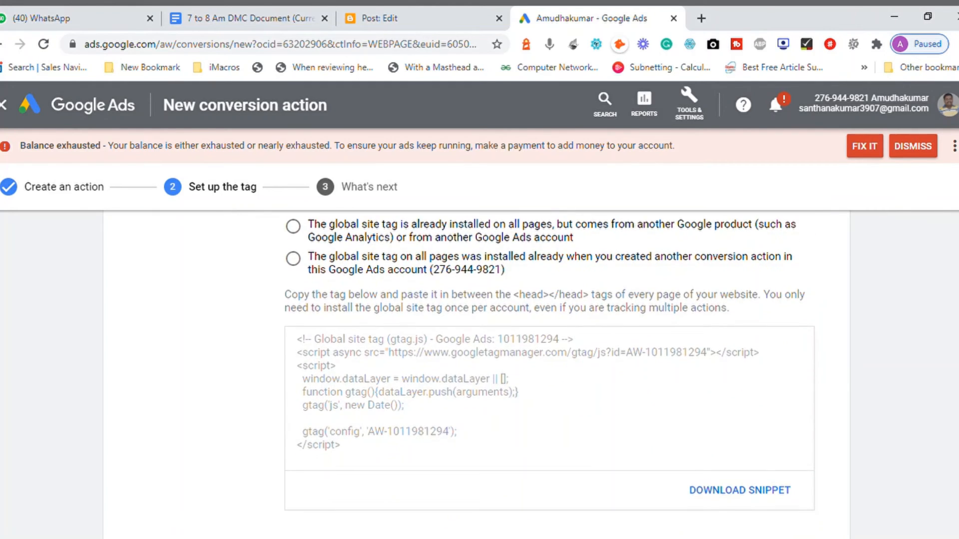
{"action": "scroll", "coordinate": [659, 337], "scroll_direction": "down", "scroll_amount": 1}
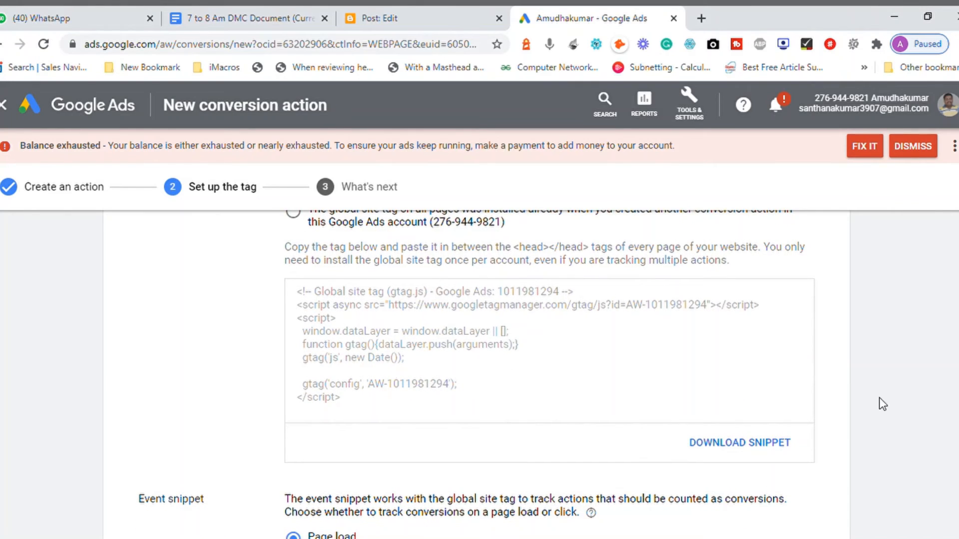
{"action": "scroll", "coordinate": [477, 374], "scroll_direction": "up", "scroll_amount": 3}
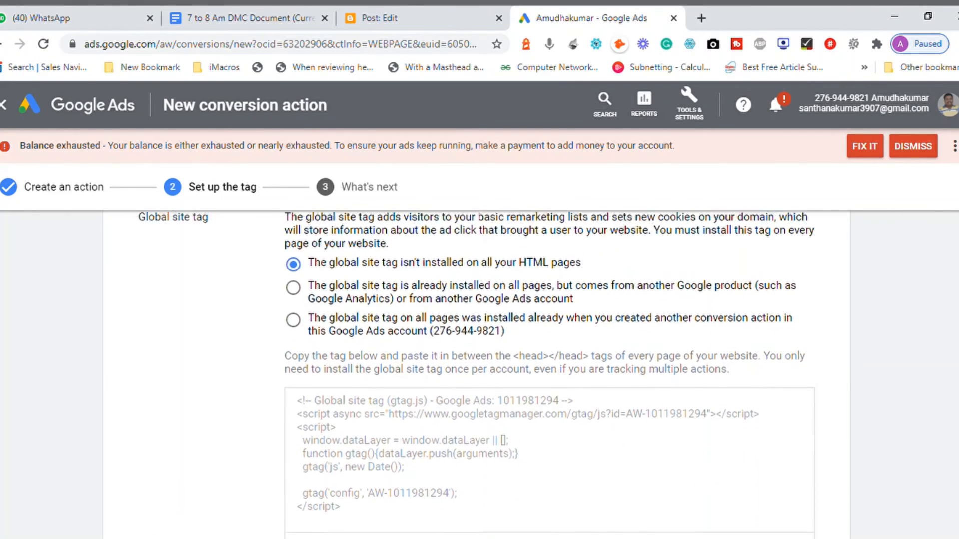
{"action": "scroll", "coordinate": [476, 370], "scroll_direction": "down", "scroll_amount": 4}
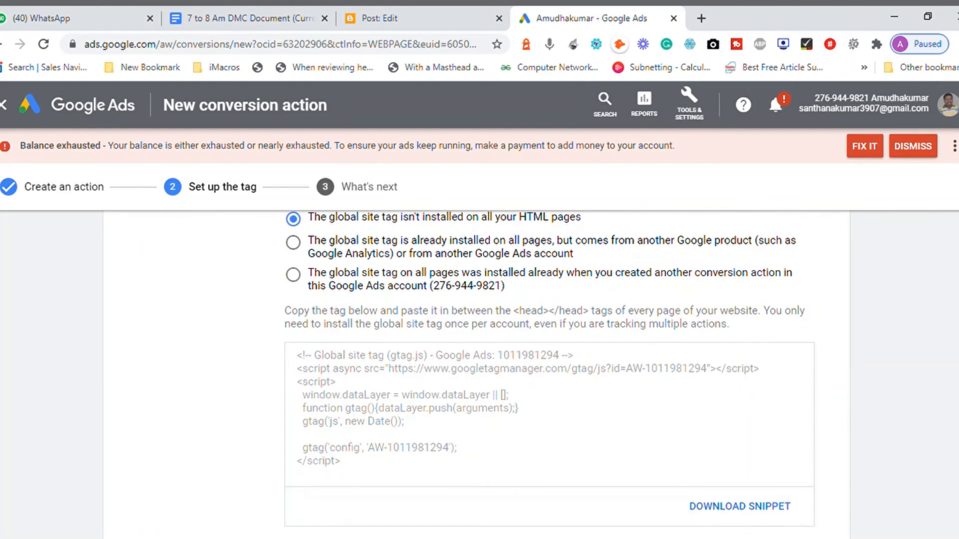
{"action": "scroll", "coordinate": [549, 374], "scroll_direction": "down", "scroll_amount": 1}
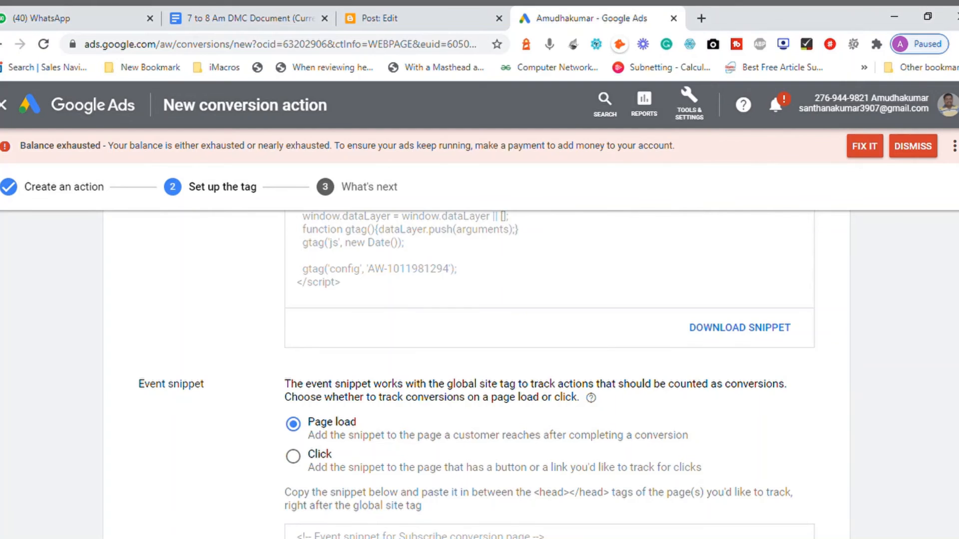
{"action": "scroll", "coordinate": [476, 374], "scroll_direction": "down", "scroll_amount": 1}
{"action": "scroll", "coordinate": [475, 374], "scroll_direction": "up", "scroll_amount": 1}
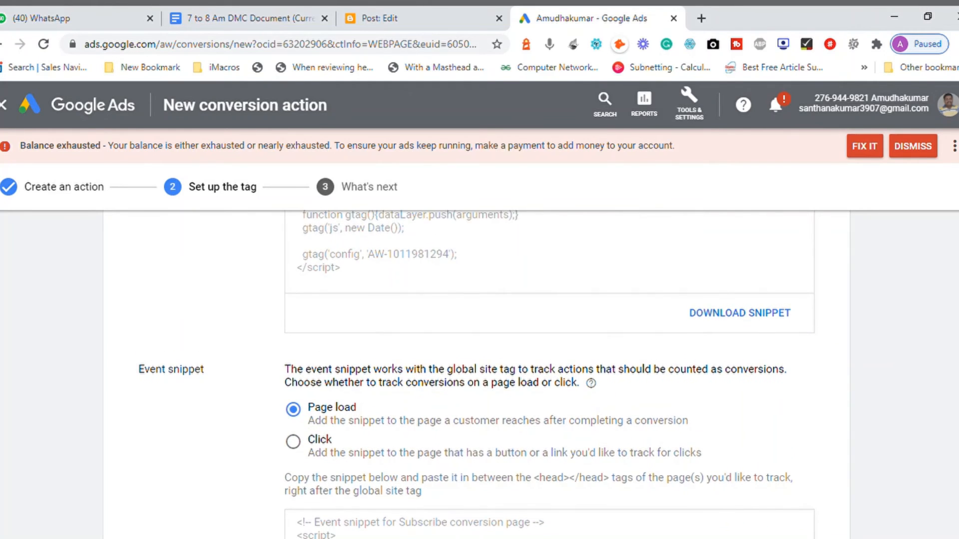
{"action": "scroll", "coordinate": [476, 374], "scroll_direction": "down", "scroll_amount": 2}
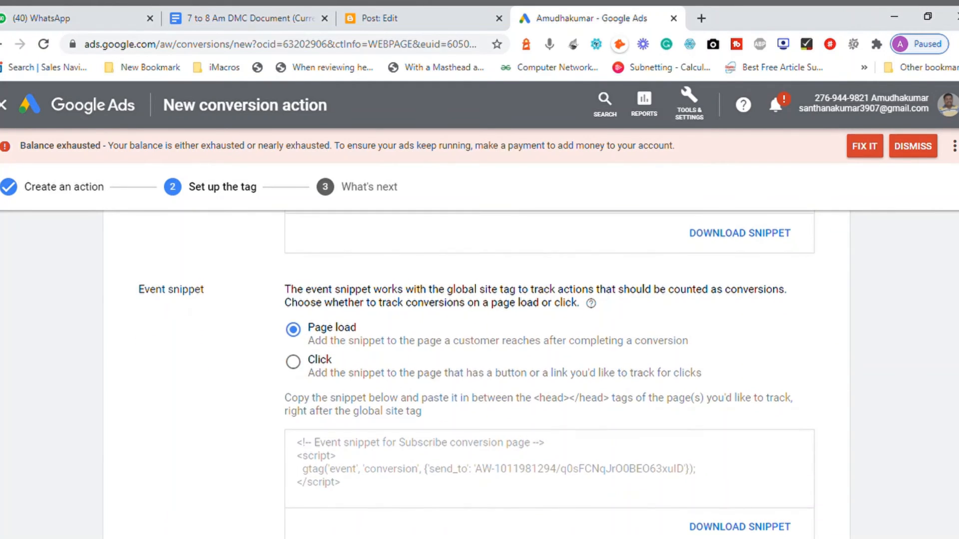
{"action": "scroll", "coordinate": [476, 374], "scroll_direction": "up", "scroll_amount": 3}
{"action": "scroll", "coordinate": [476, 374], "scroll_direction": "up", "scroll_amount": 1}
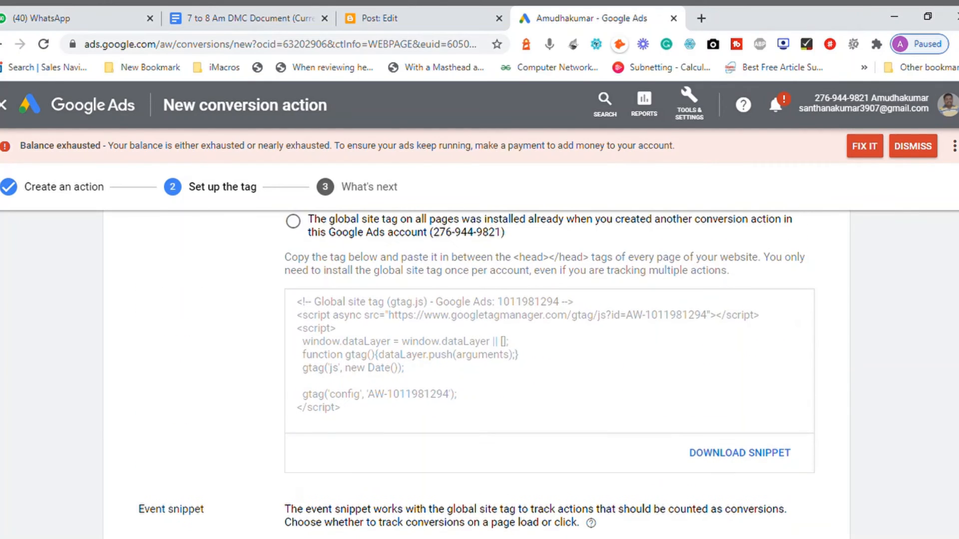
Select the global site tag code, switch to Blogger, and open the blog theme's HTML for editing
{"action": "left_click", "coordinate": [424, 376]}
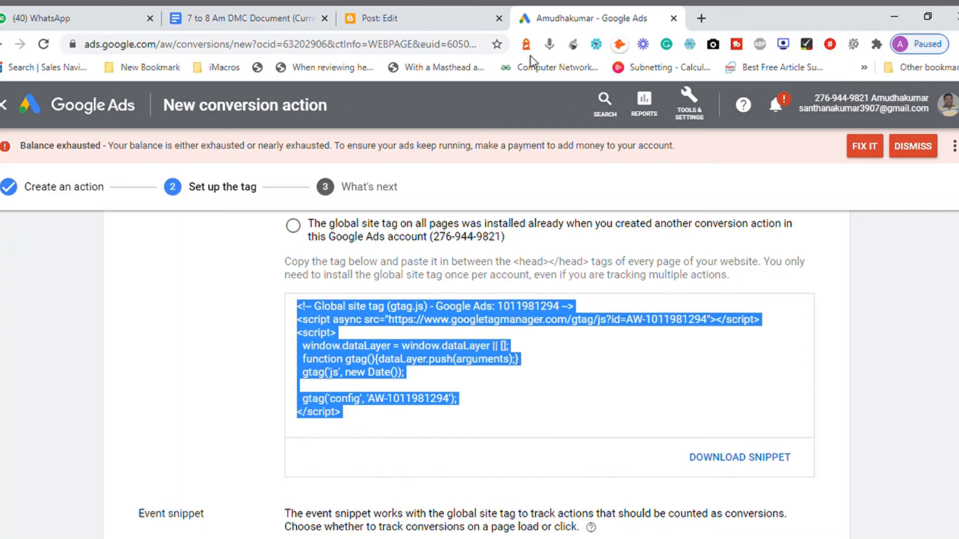
{"action": "left_click", "coordinate": [387, 19]}
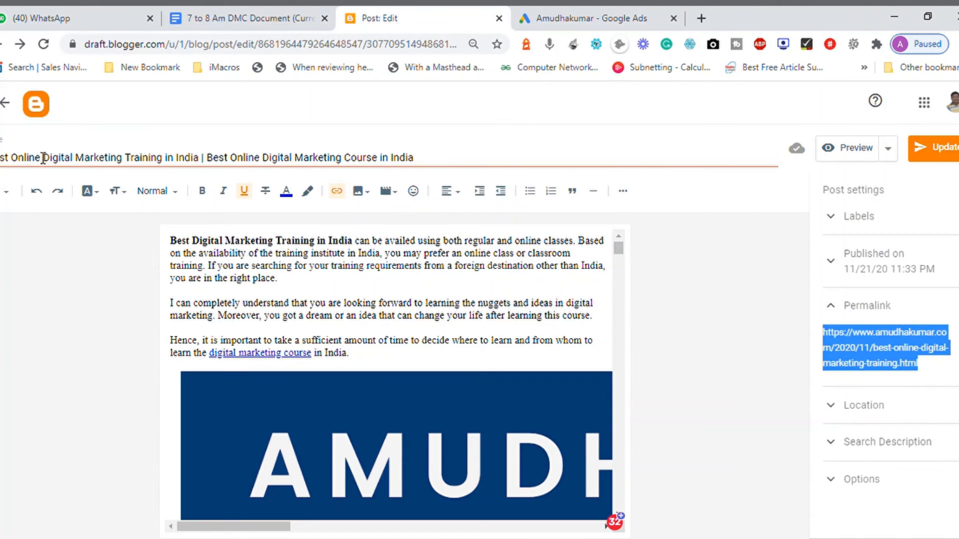
{"action": "left_click", "coordinate": [46, 106]}
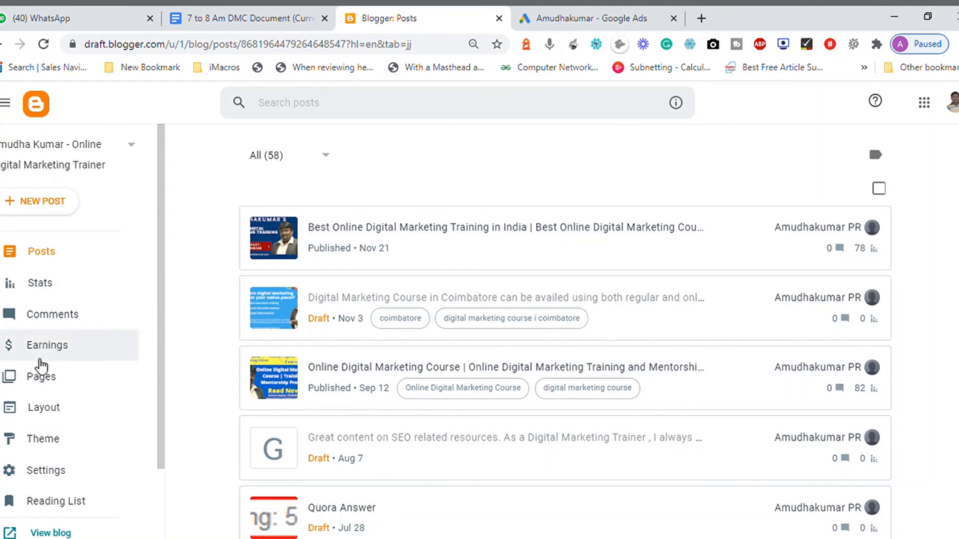
{"action": "left_click", "coordinate": [57, 447]}
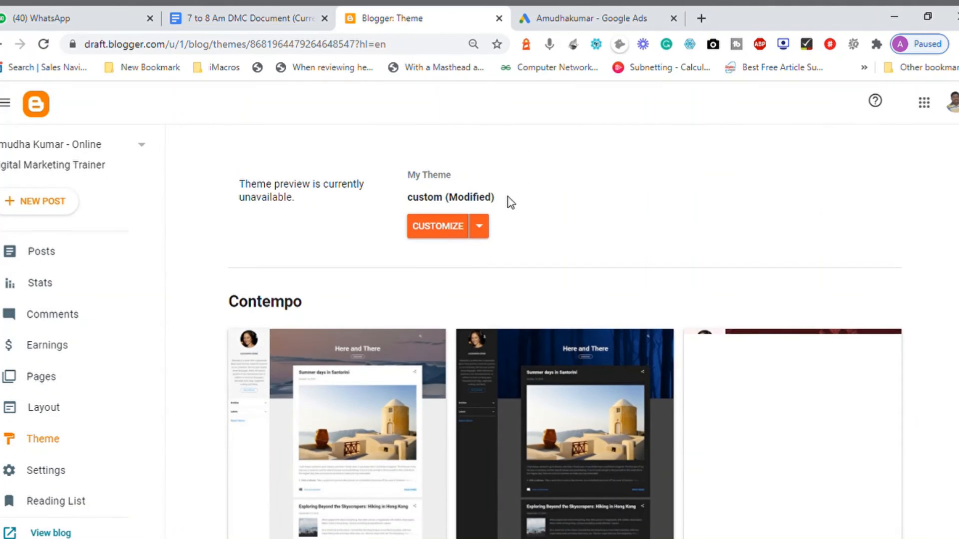
{"action": "left_click", "coordinate": [487, 235]}
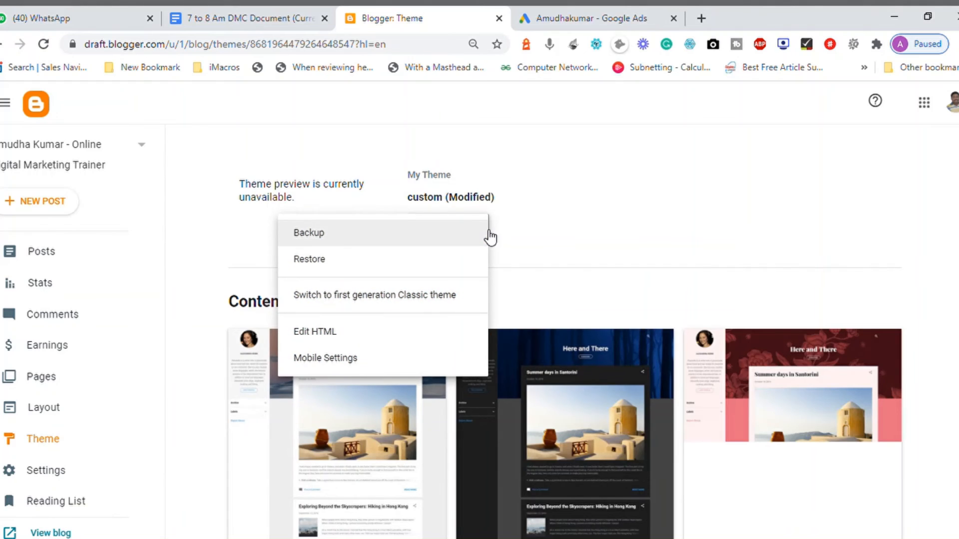
{"action": "left_click", "coordinate": [327, 331]}
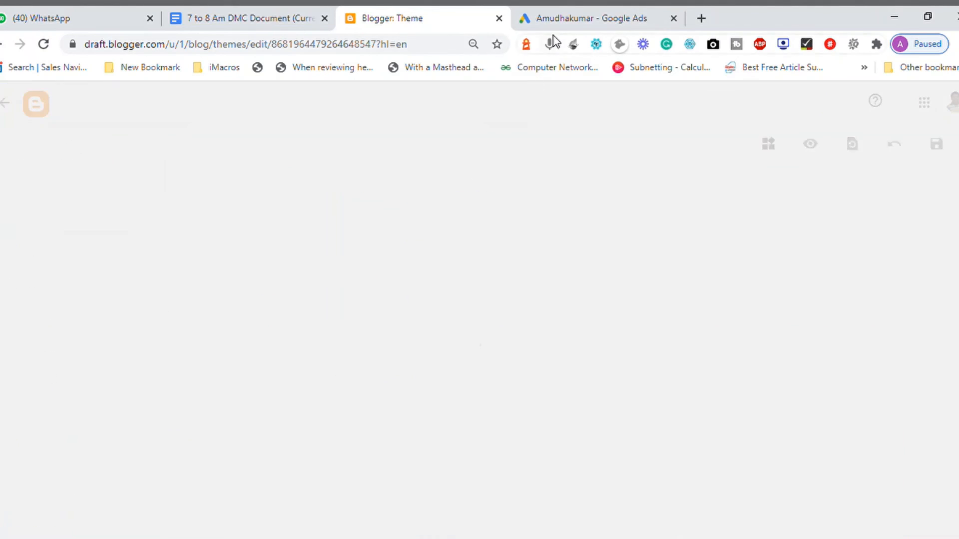
Return to Google Ads, highlight the <head></head> placement instruction, and copy the full global site tag code
{"action": "left_click", "coordinate": [568, 12]}
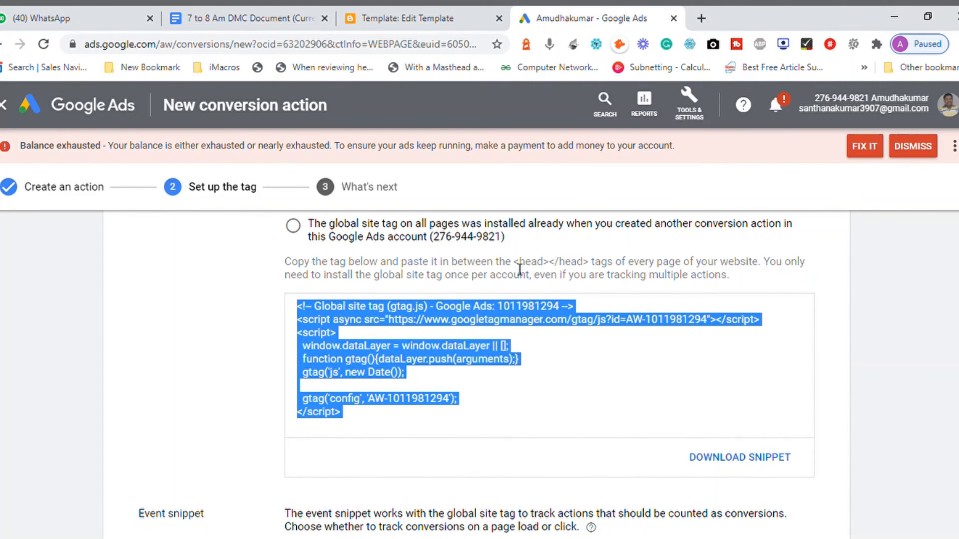
{"action": "left_click_drag", "start_coordinate": [519, 264], "coordinate": [587, 256]}
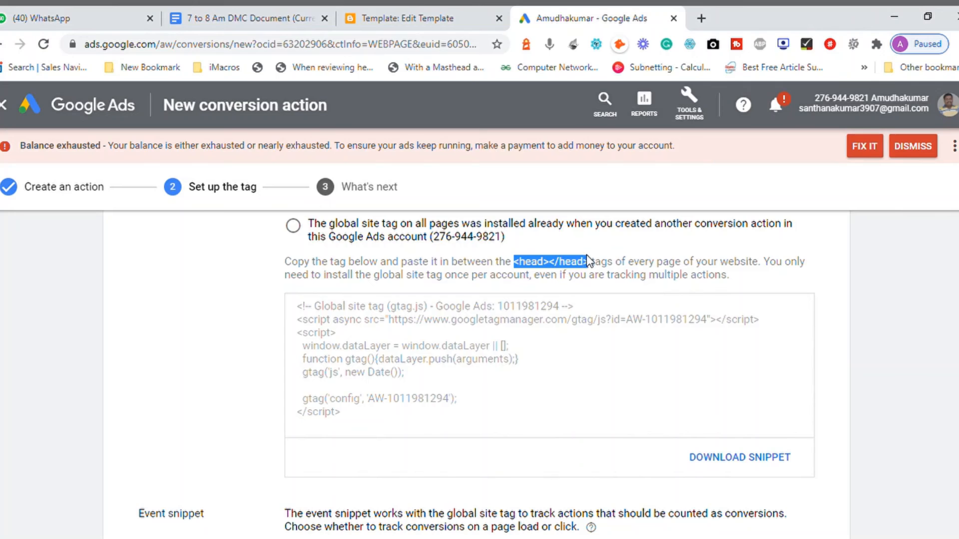
{"action": "left_click", "coordinate": [518, 323]}
{"action": "key", "text": "ctrl+c"}
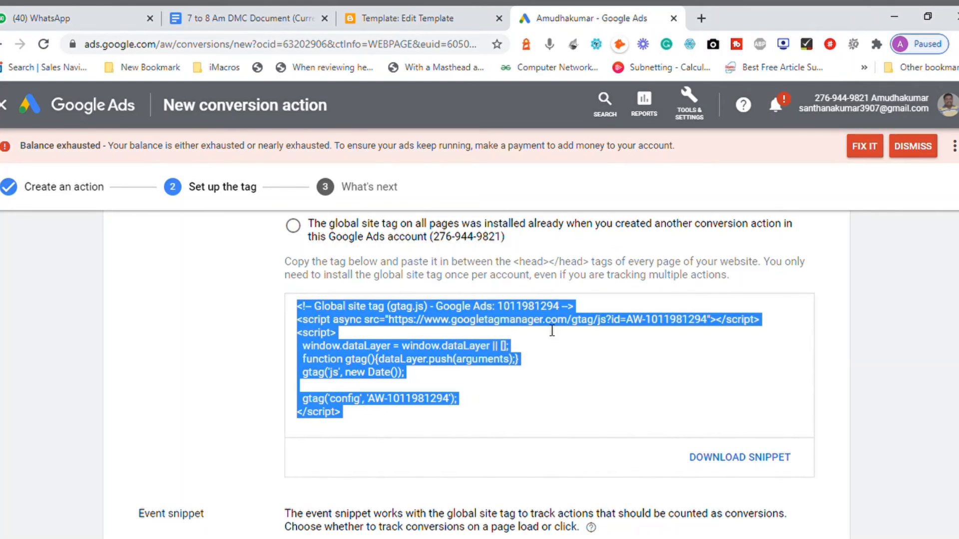
Paste the copied global site tag on a new line directly after the opening <head> tag in the Blogger theme HTML
{"action": "left_click", "coordinate": [413, 20]}
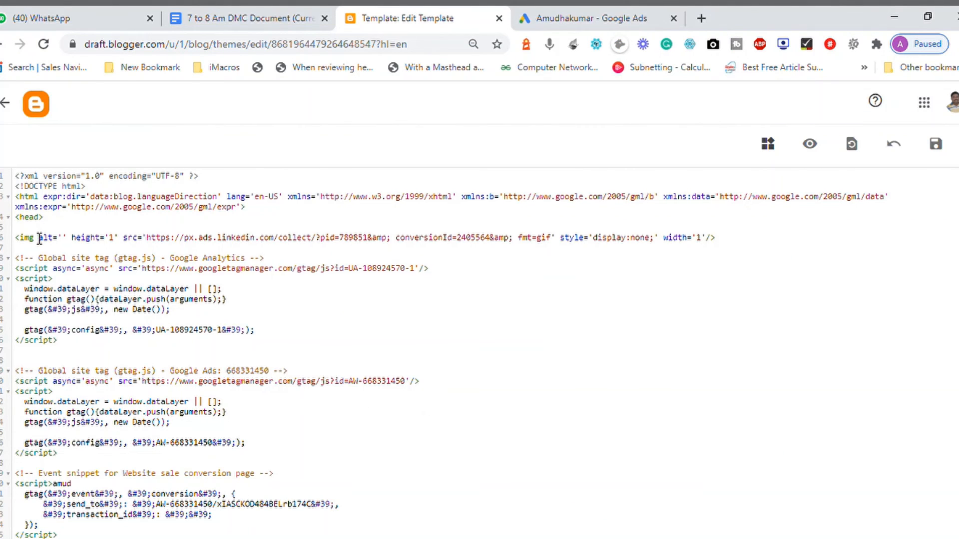
{"action": "left_click", "coordinate": [70, 223]}
{"action": "key", "text": "shift+Home"}
{"action": "key", "text": "ctrl+plus"}
{"action": "key", "text": "ctrl+plus"}
{"action": "key", "text": "ctrl+plus"}
{"action": "key", "text": "ctrl+plus"}
{"action": "key", "text": "ctrl+plus"}
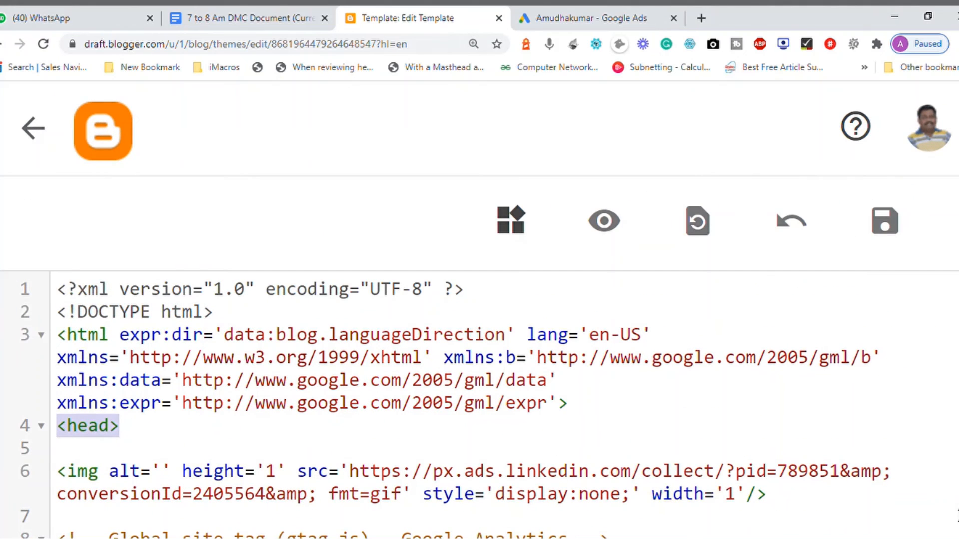
{"action": "scroll", "coordinate": [747, 497], "scroll_direction": "down", "scroll_amount": 3}
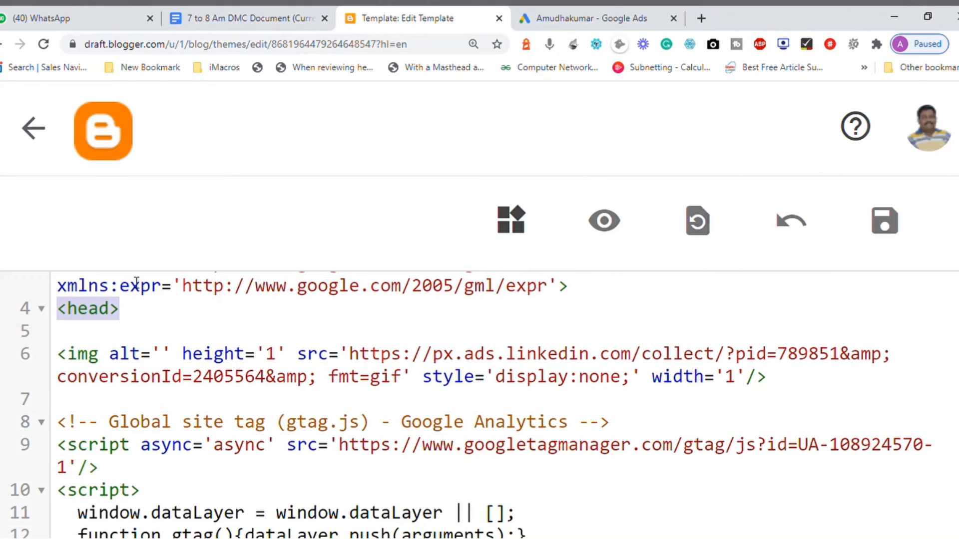
{"action": "left_click", "coordinate": [229, 299]}
{"action": "key", "text": "Return"}
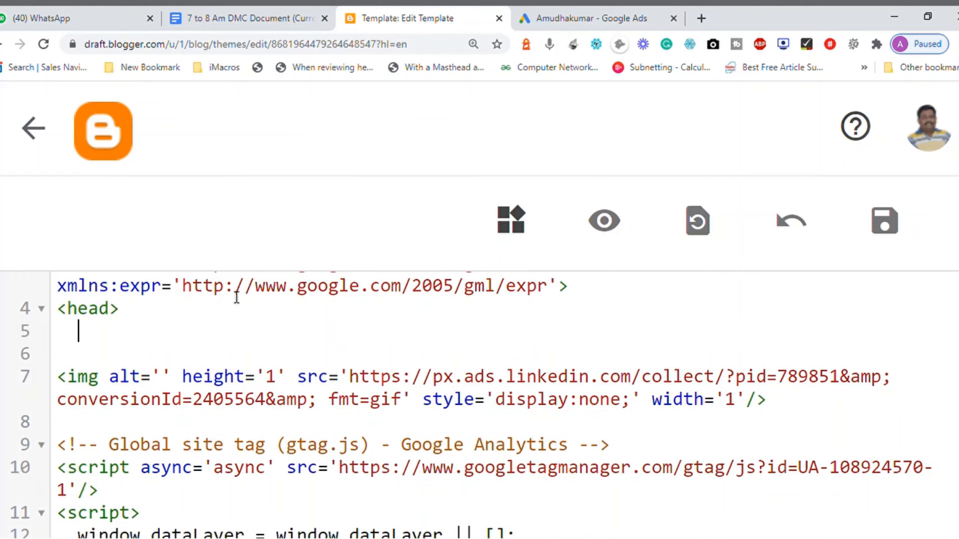
{"action": "key", "text": "ctrl+v"}
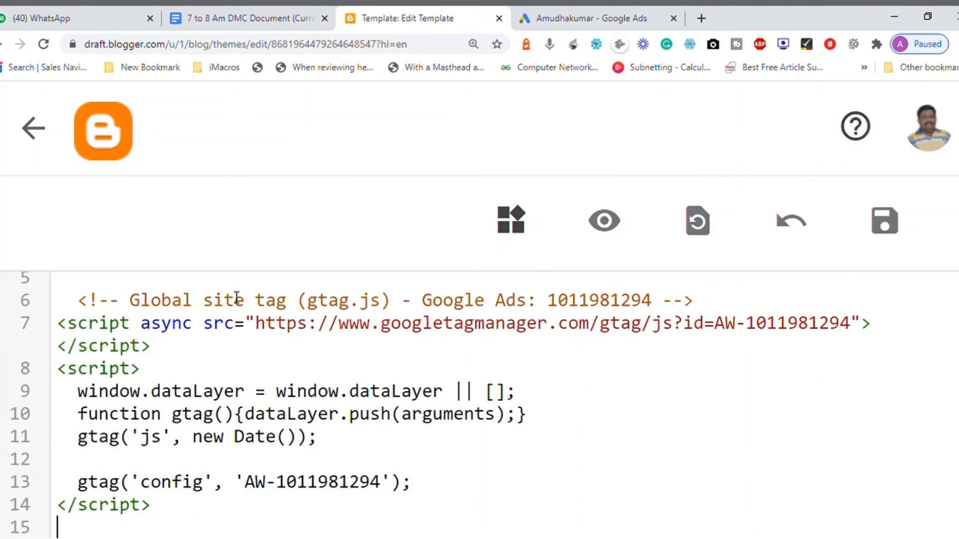
Review the pasted global site tag code in the Blogger theme HTML, from its end up to the opening <head> tag
{"action": "key", "text": "Up"}
{"action": "key", "text": "Up"}
{"action": "key", "text": "Up"}
{"action": "key", "text": "Up"}
{"action": "key", "text": "ctrl+minus"}
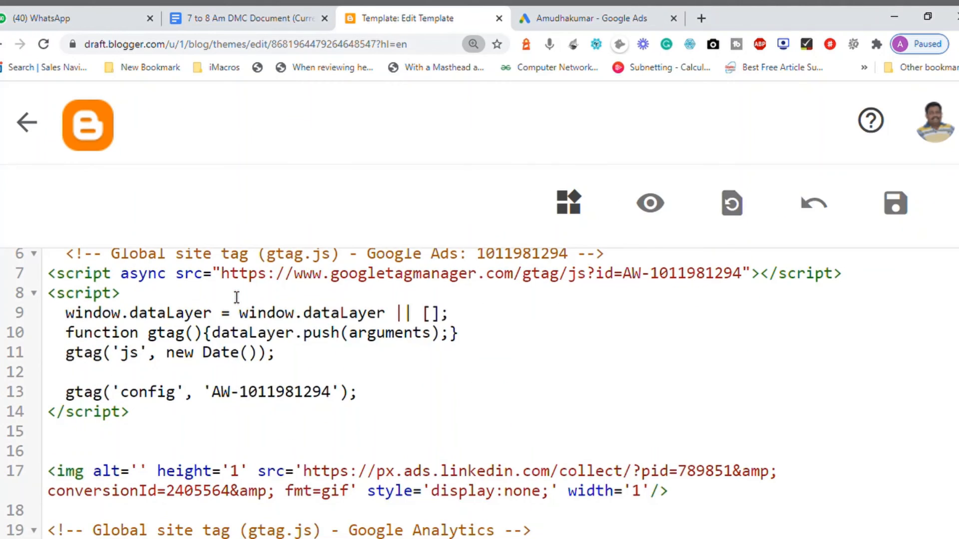
{"action": "key", "text": "ctrl+minus"}
{"action": "key", "text": "Up"}
{"action": "key", "text": "Up"}
{"action": "key", "text": "Up"}
{"action": "key", "text": "Up"}
{"action": "key", "text": "Up"}
{"action": "key", "text": "Up"}
{"action": "key", "text": "Up"}
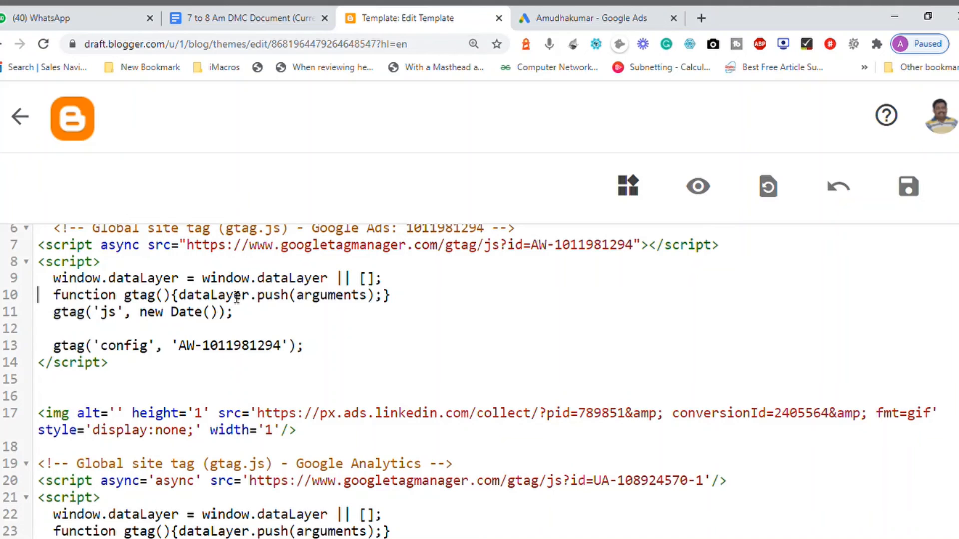
{"action": "key", "text": "Up"}
Add a new line below the closing </script> tag of the Google Ads global site tag in the theme HTML
{"action": "key", "text": "Down"}
{"action": "key", "text": "Down"}
{"action": "key", "text": "Down"}
{"action": "key", "text": "Down"}
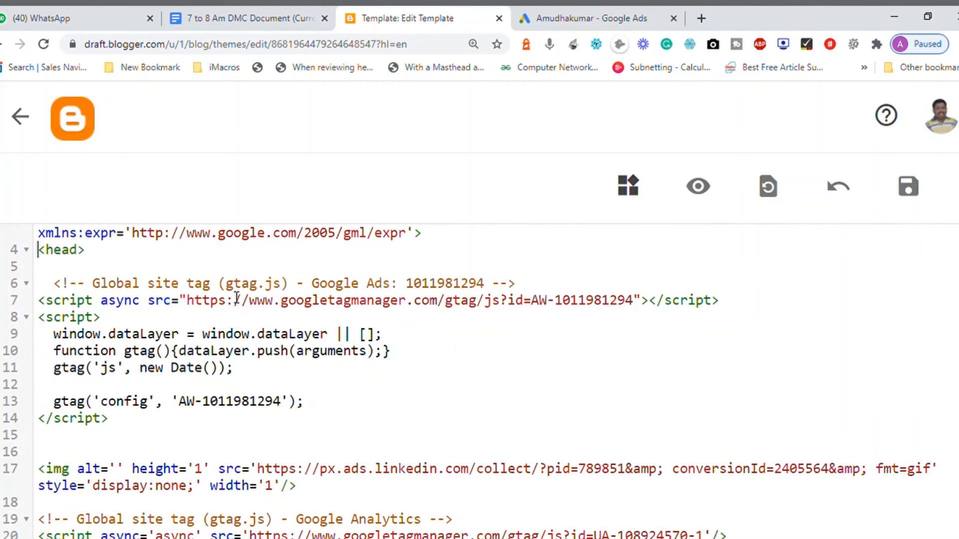
{"action": "key", "text": "Down"}
{"action": "key", "text": "Down"}
{"action": "key", "text": "Down"}
{"action": "key", "text": "Down"}
{"action": "key", "text": "Down"}
{"action": "key", "text": "Down"}
{"action": "key", "text": "Down"}
{"action": "key", "text": "Down"}
{"action": "key", "text": "Return"}
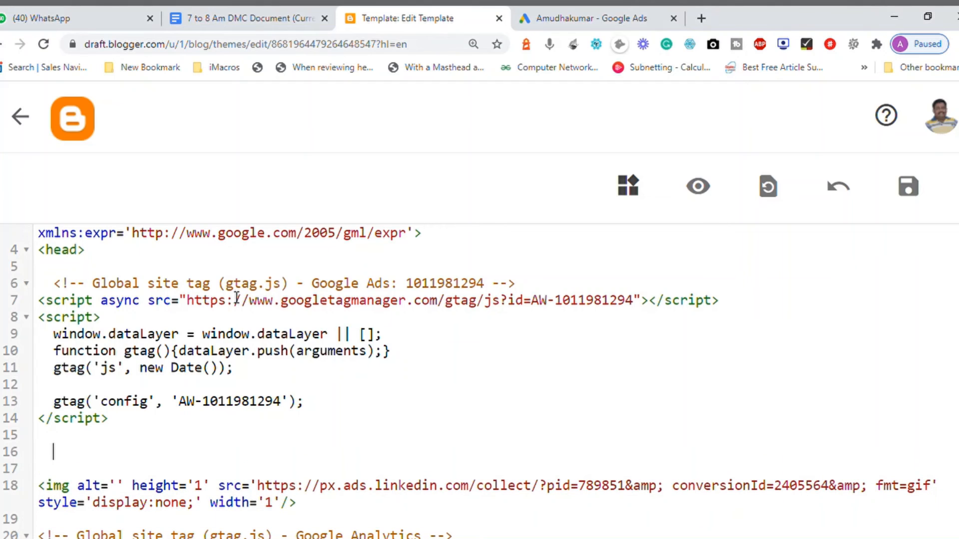
Copy the Subscribe page load event snippet from Google Ads and paste it below the global site tag in the Blogger theme HTML
{"action": "left_click", "coordinate": [594, 11]}
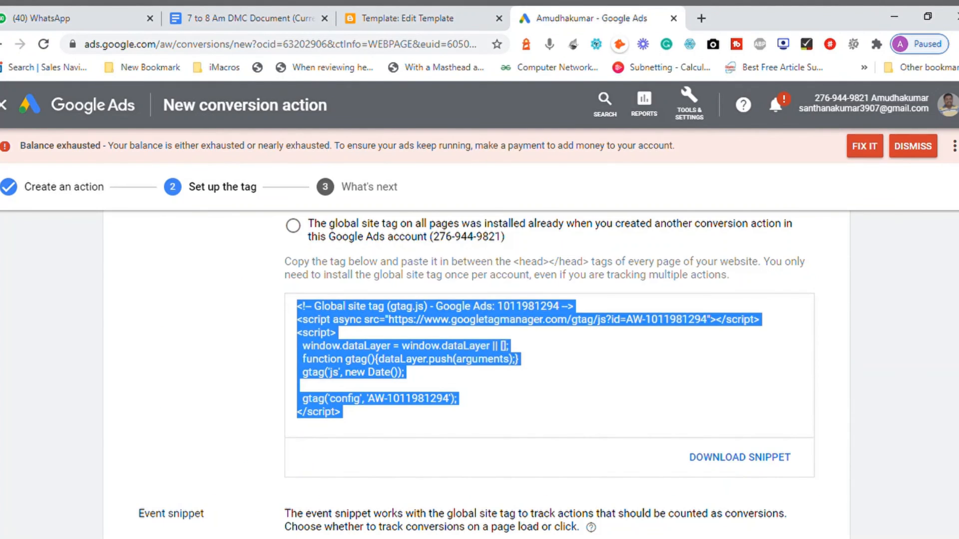
{"action": "scroll", "coordinate": [680, 456], "scroll_direction": "down", "scroll_amount": 3}
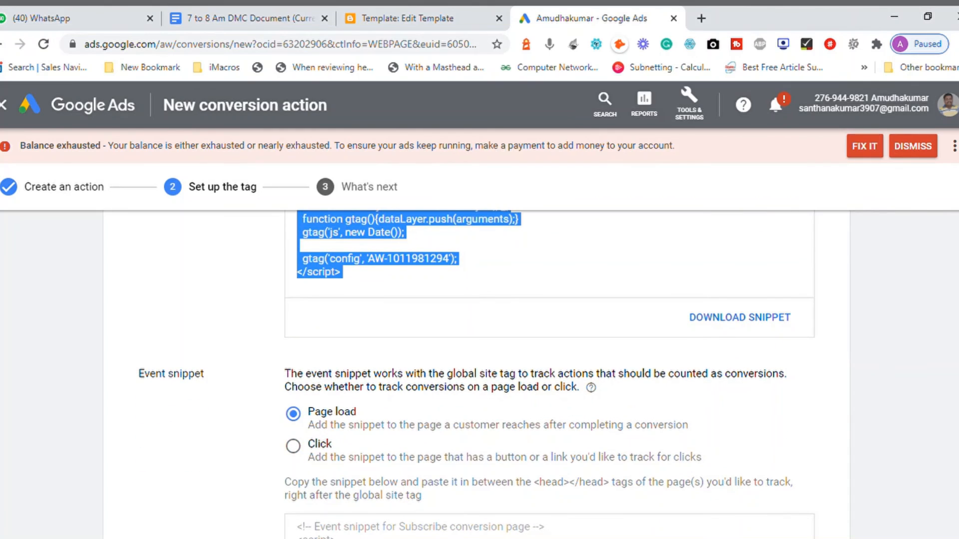
{"action": "scroll", "coordinate": [681, 456], "scroll_direction": "down", "scroll_amount": 3}
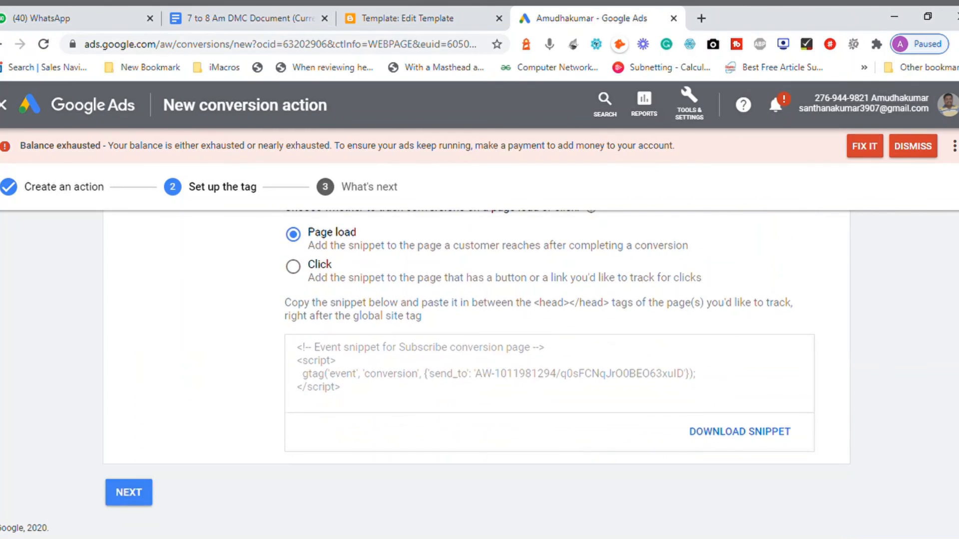
{"action": "left_click", "coordinate": [546, 367]}
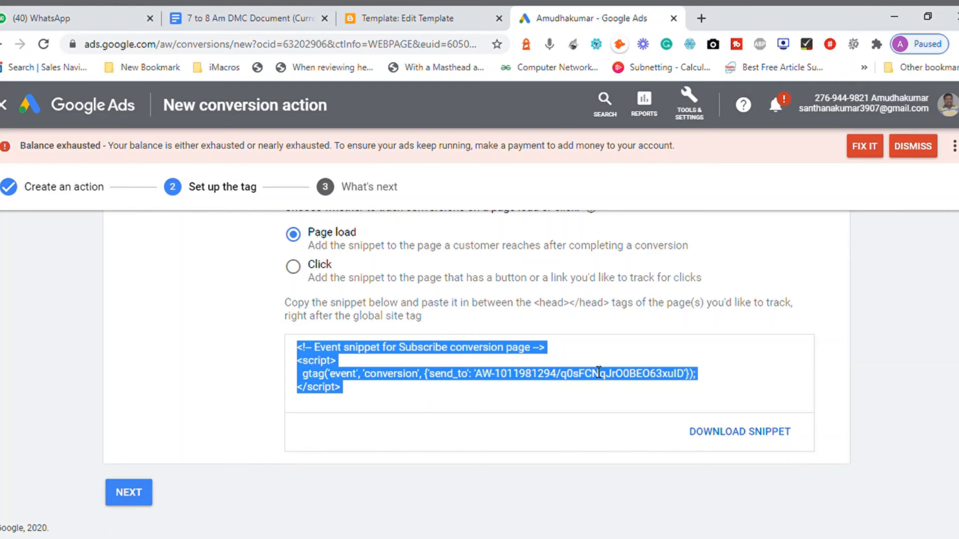
{"action": "left_click", "coordinate": [391, 19]}
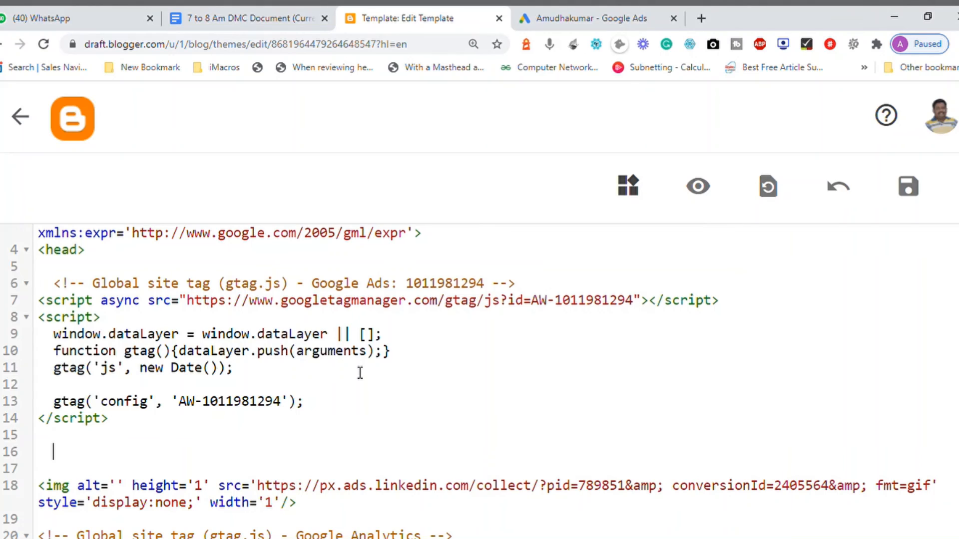
{"action": "key", "text": "ctrl+v"}
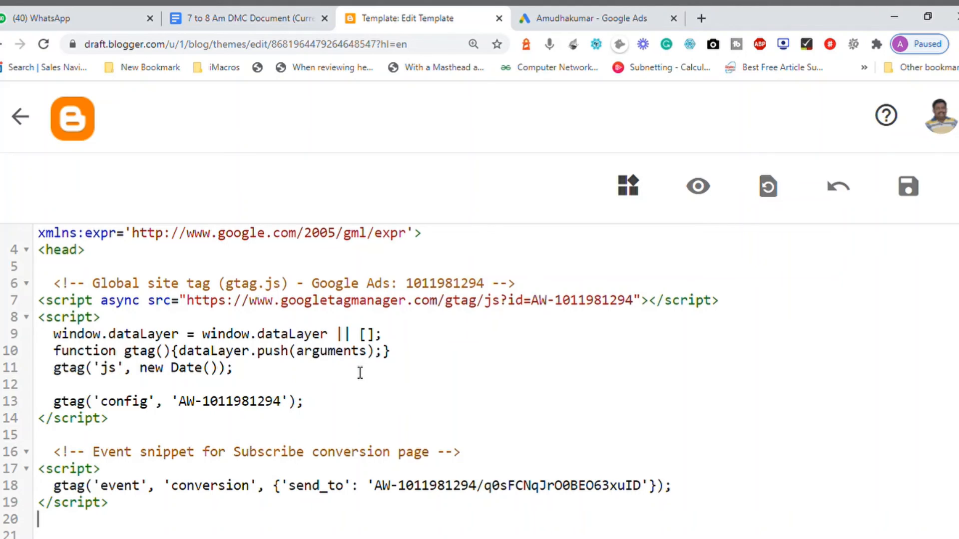
Highlight the pasted Subscribe event snippet in the theme HTML
{"action": "key", "text": "Up"}
{"action": "key", "text": "Up"}
{"action": "key", "text": "Up"}
{"action": "key", "text": "Up"}
{"action": "key", "text": "shift+Down"}
{"action": "key", "text": "shift+Down"}
{"action": "key", "text": "shift+Down"}
{"action": "key", "text": "shift+Down"}
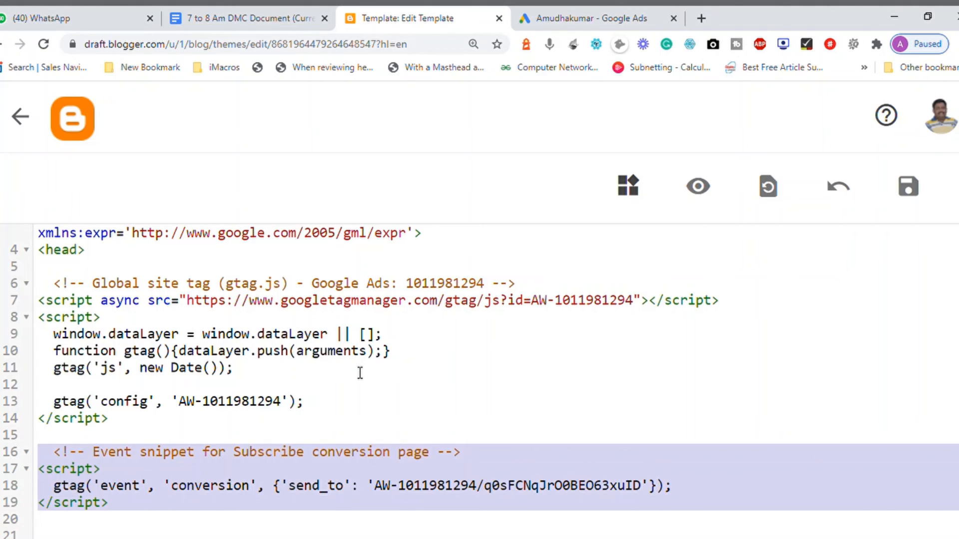
Highlight the code from the Google Ads global site tag comment through the event snippet, and clear the selection below it
{"action": "left_click", "coordinate": [312, 375]}
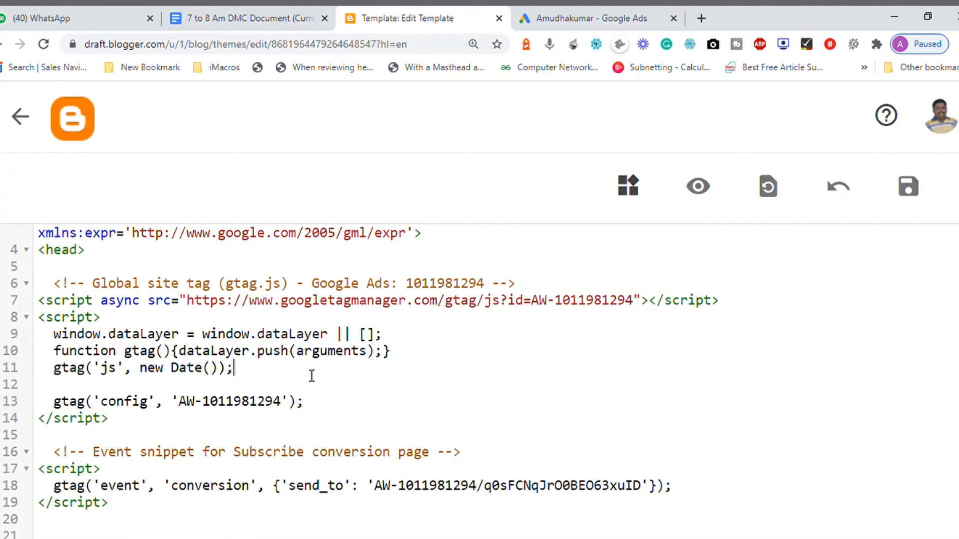
{"action": "key", "text": "Up"}
{"action": "key", "text": "Up"}
{"action": "key", "text": "Up"}
{"action": "key", "text": "Up"}
{"action": "key", "text": "Up"}
{"action": "key", "text": "Home"}
{"action": "key", "text": "shift+Down"}
{"action": "key", "text": "shift+Down"}
{"action": "key", "text": "shift+Down"}
{"action": "key", "text": "shift+Down"}
{"action": "key", "text": "shift+Down"}
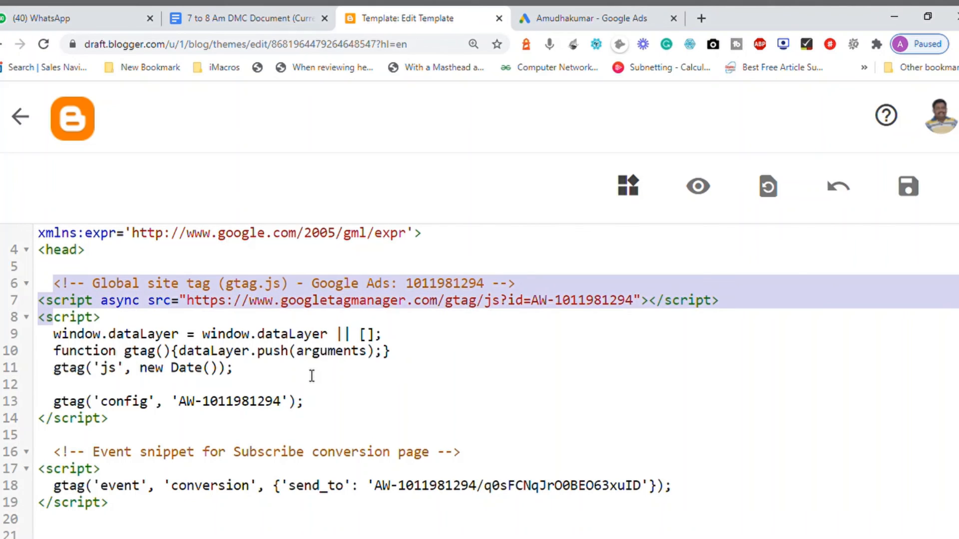
{"action": "key", "text": "shift+Down"}
{"action": "key", "text": "shift+Down"}
{"action": "key", "text": "shift+Down"}
{"action": "key", "text": "shift+Down"}
{"action": "key", "text": "shift+Down"}
{"action": "key", "text": "shift+Down"}
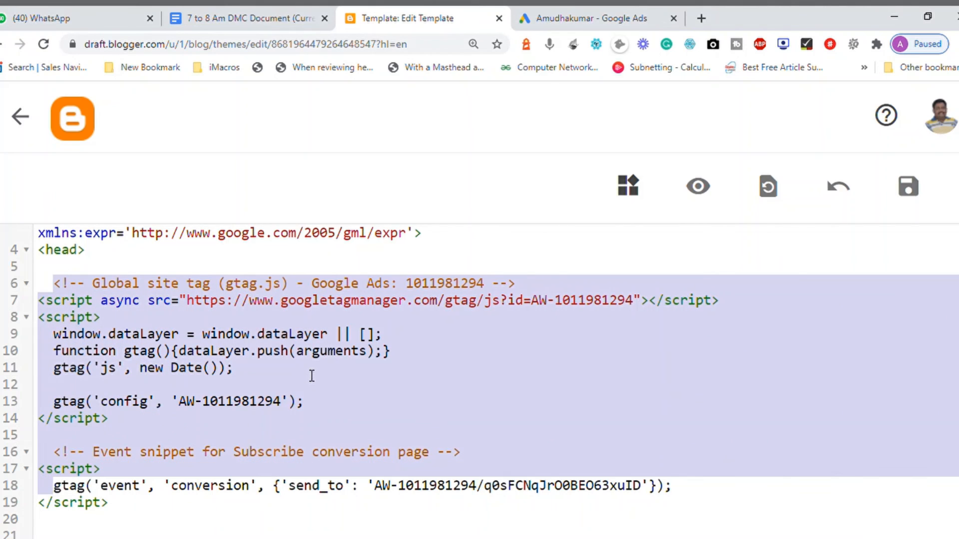
{"action": "key", "text": "Right"}
{"action": "key", "text": "Down"}
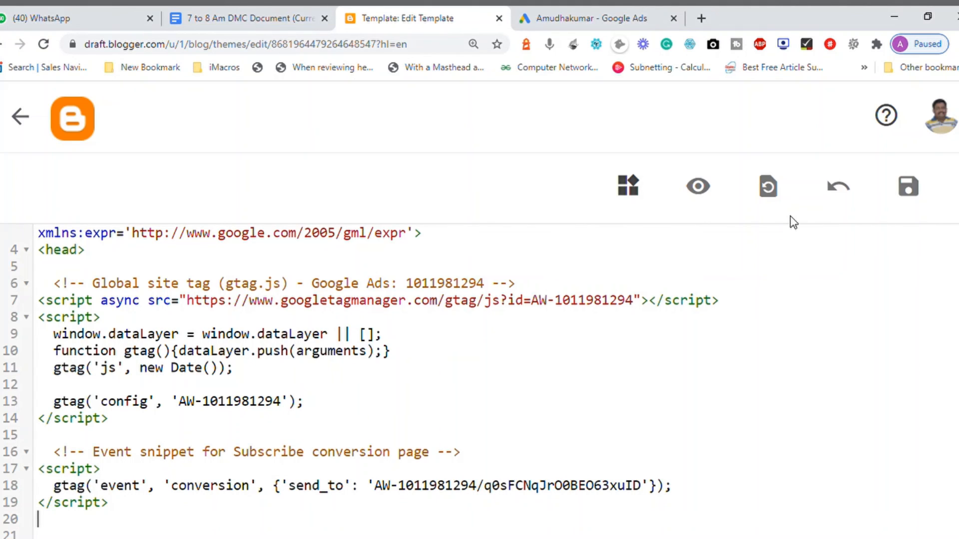
Save the edited theme HTML in Blogger
{"action": "left_click", "coordinate": [908, 200]}
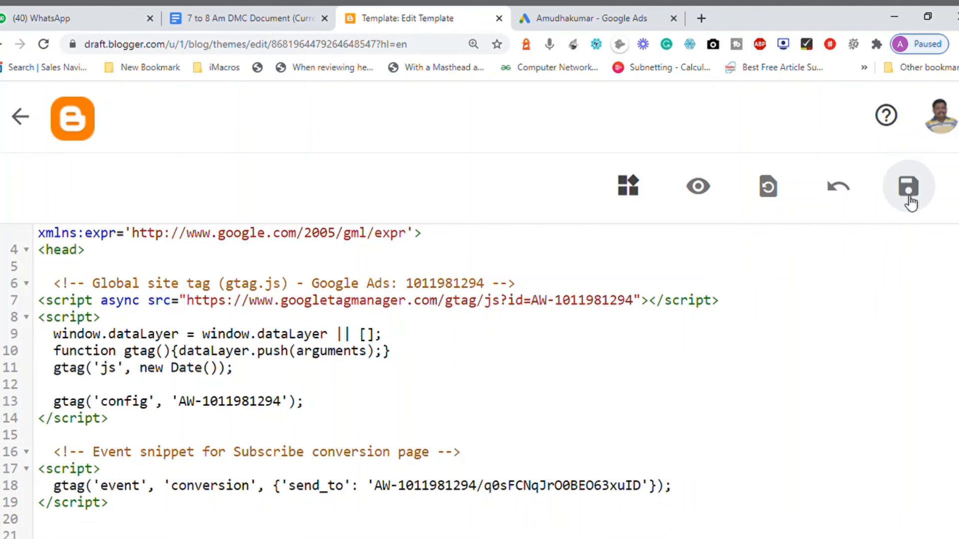
{"action": "key", "text": "ctrl+minus"}
{"action": "key", "text": "ctrl+minus"}
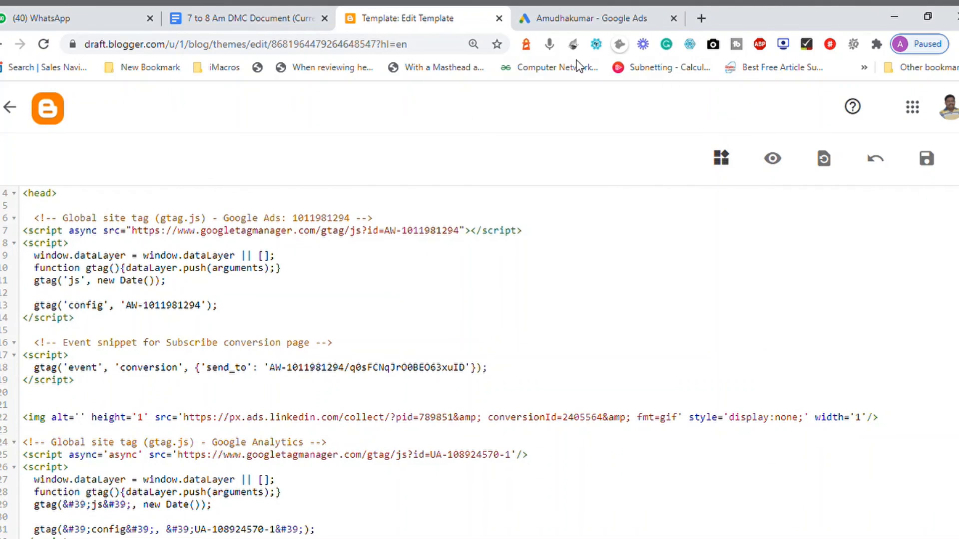
Switch to Google Ads and advance the new conversion action from tag setup to the What's next stage
{"action": "left_click", "coordinate": [613, 28]}
{"action": "left_click", "coordinate": [680, 382]}
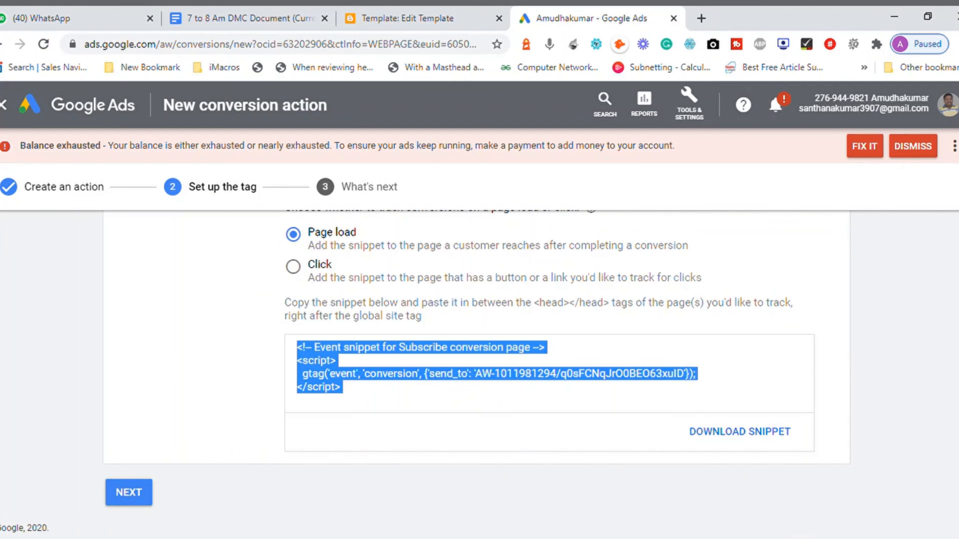
{"action": "left_click", "coordinate": [132, 494]}
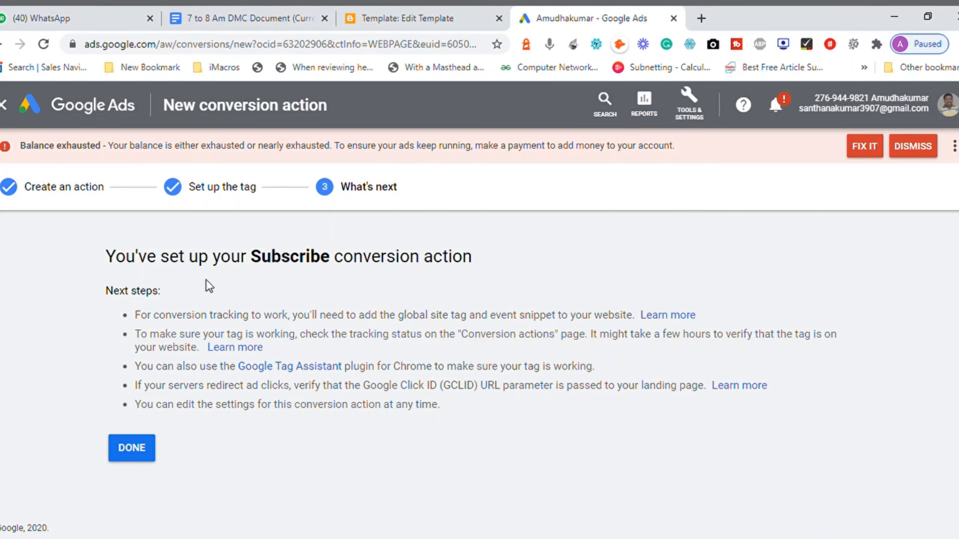
Highlight the Subscribe name and the note about adding the global site tag and event snippet, and finish the conversion setup
{"action": "triple_click", "coordinate": [289, 266]}
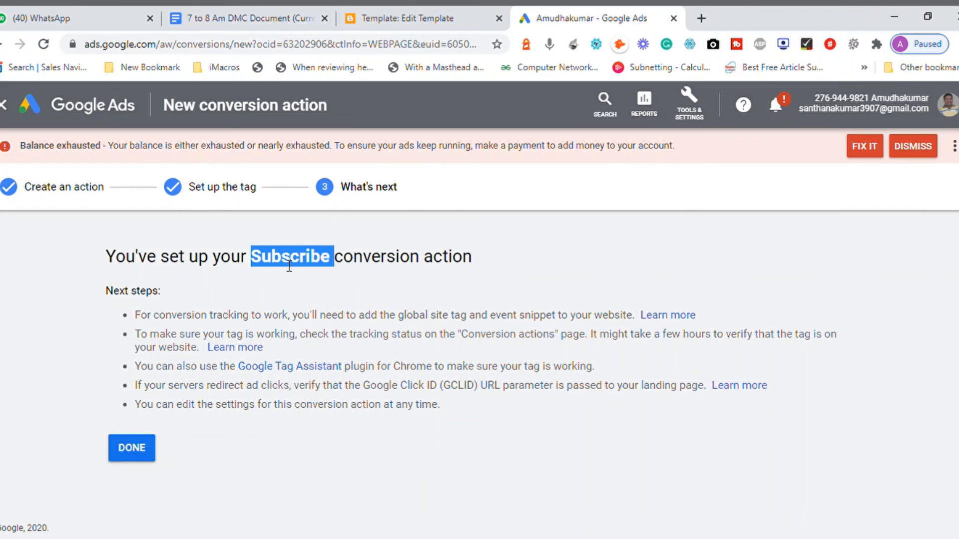
{"action": "left_click", "coordinate": [274, 268]}
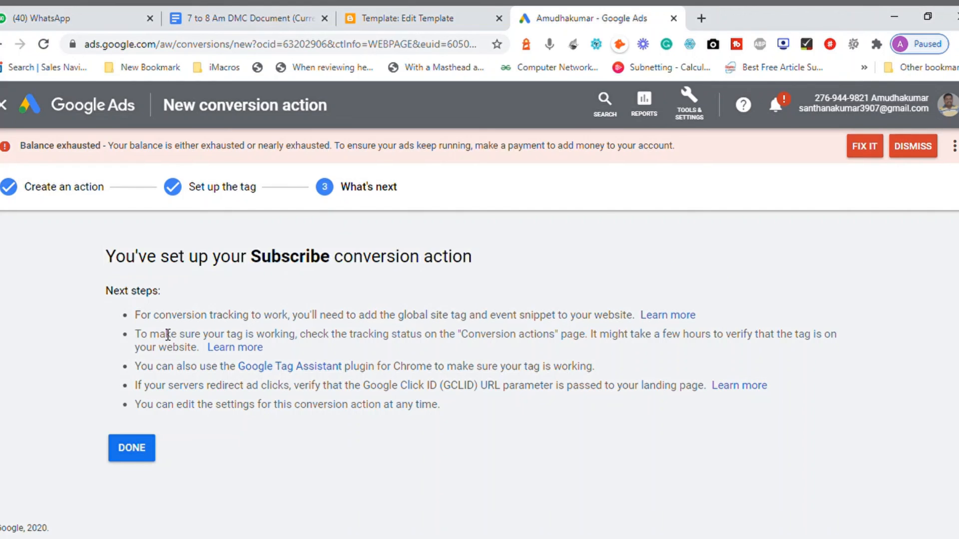
{"action": "double_click", "coordinate": [184, 322]}
{"action": "triple_click", "coordinate": [184, 325]}
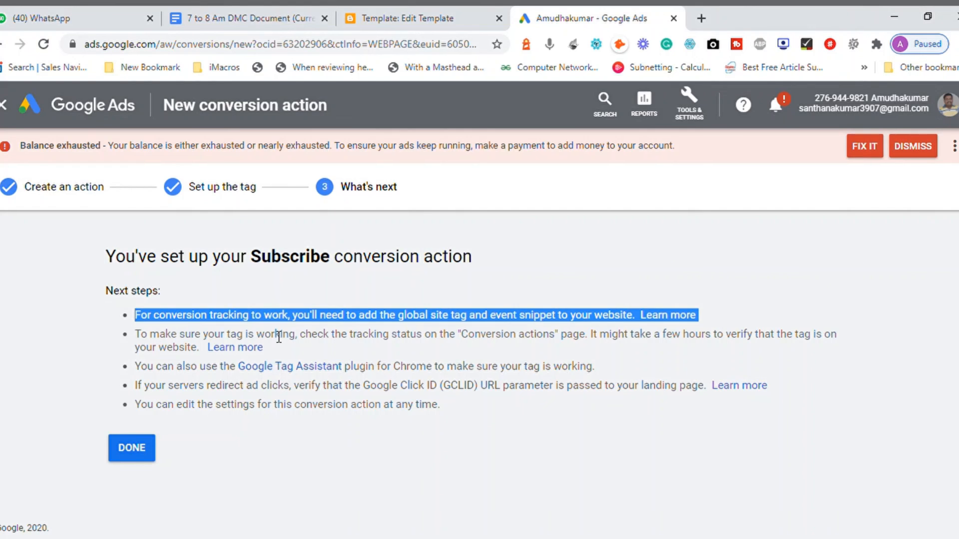
{"action": "left_click", "coordinate": [344, 331]}
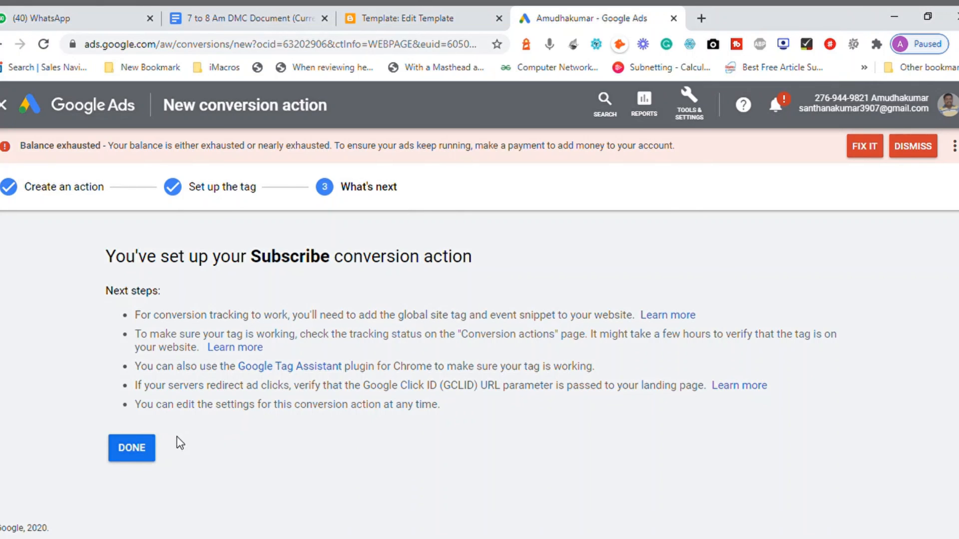
{"action": "left_click", "coordinate": [149, 448]}
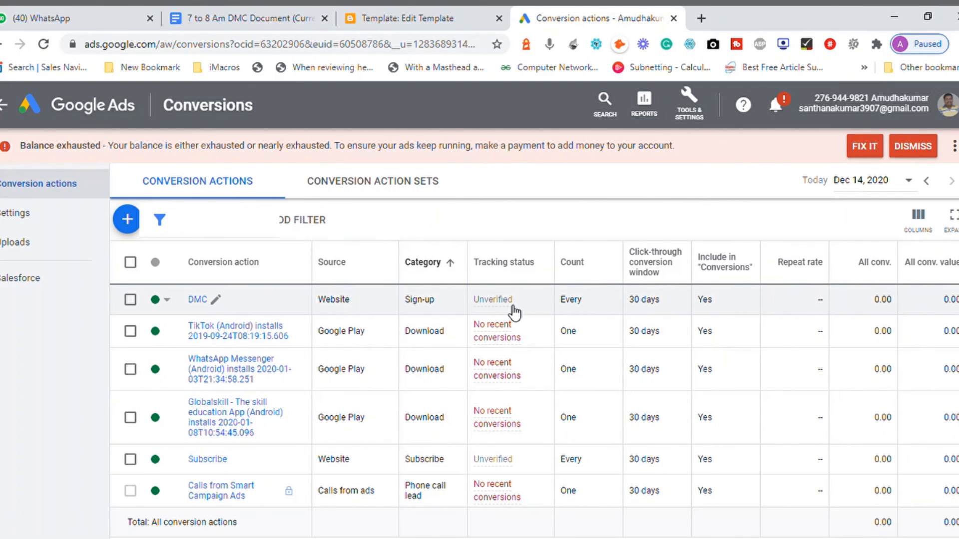
Look through the conversion actions list, reload it, and highlight the Unverified tracking status explanation
{"action": "mouse_move", "coordinate": [515, 312]}
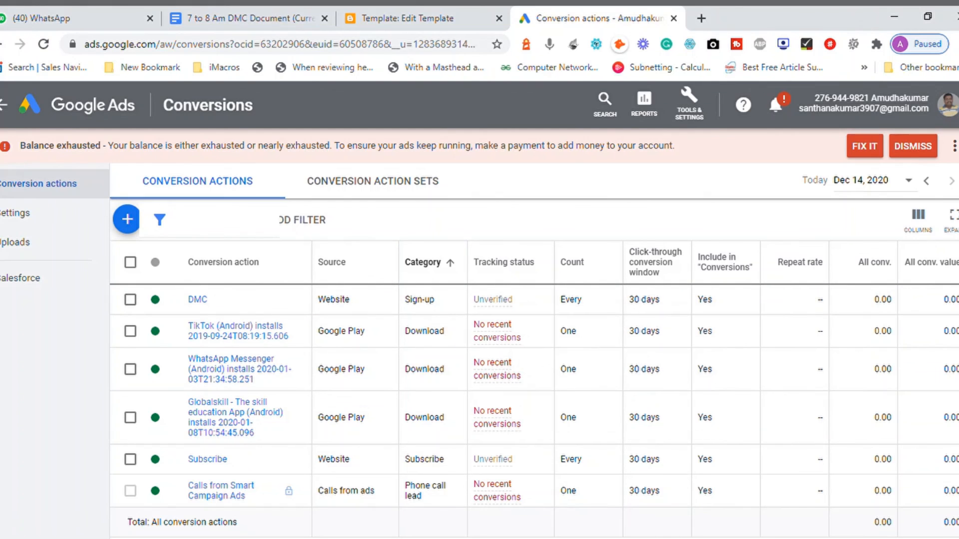
{"action": "scroll", "coordinate": [534, 349], "scroll_direction": "down", "scroll_amount": 2}
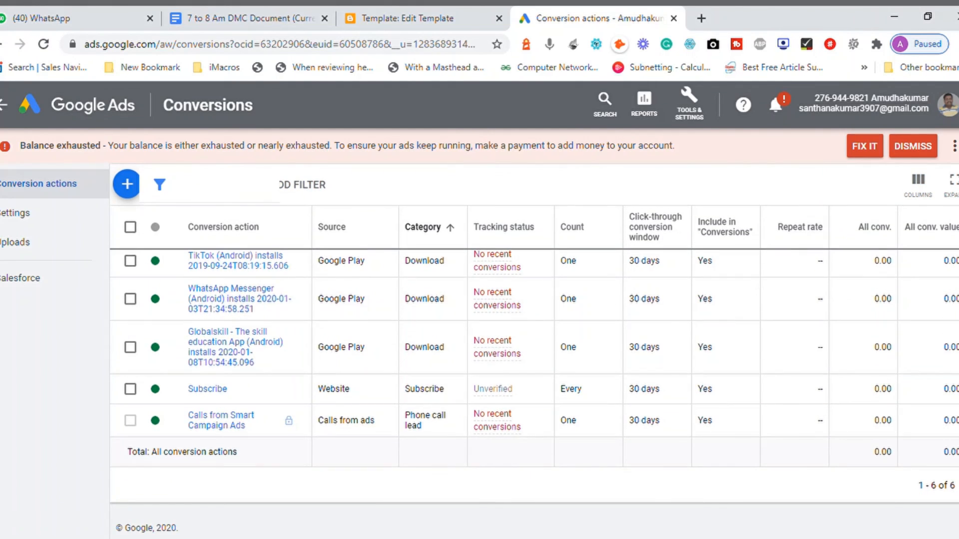
{"action": "scroll", "coordinate": [535, 350], "scroll_direction": "up", "scroll_amount": 2}
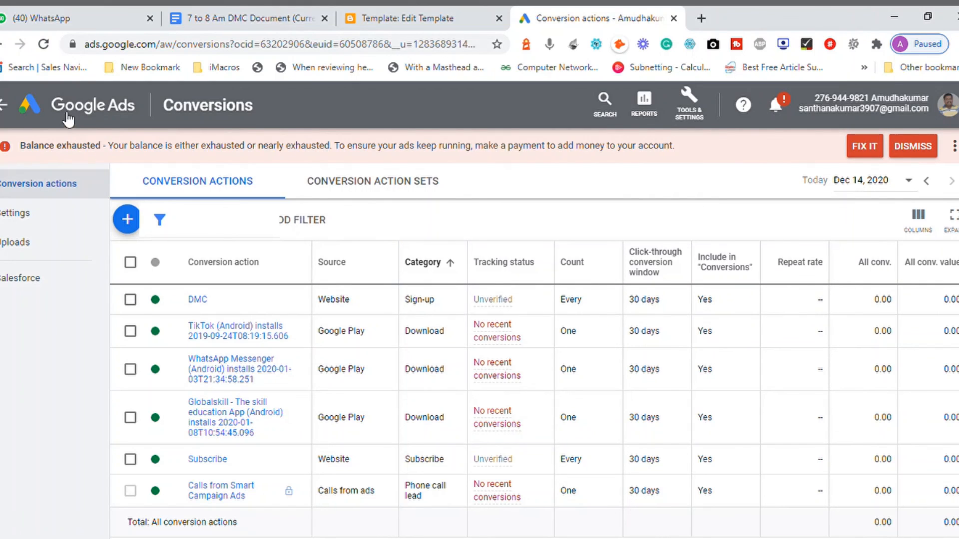
{"action": "left_click", "coordinate": [41, 50]}
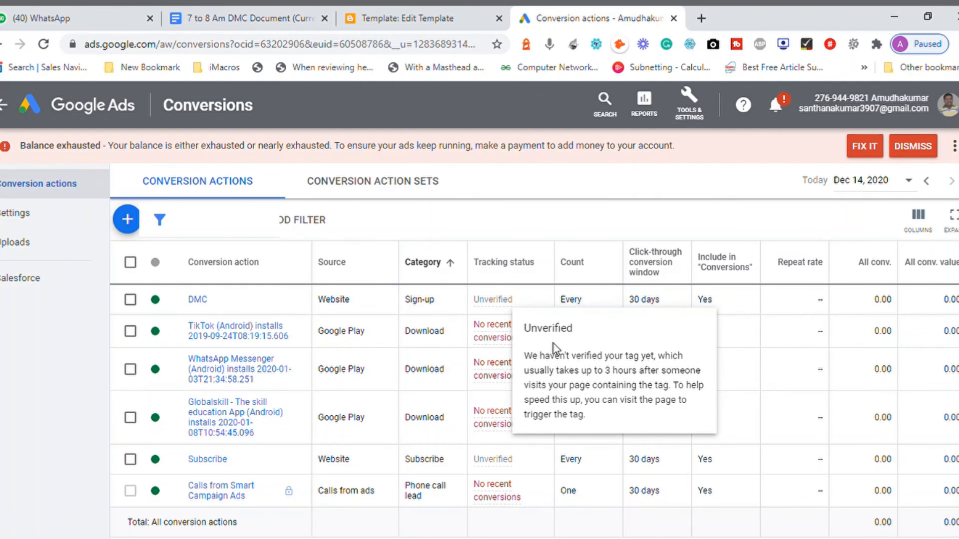
{"action": "double_click", "coordinate": [599, 379]}
{"action": "triple_click", "coordinate": [599, 379]}
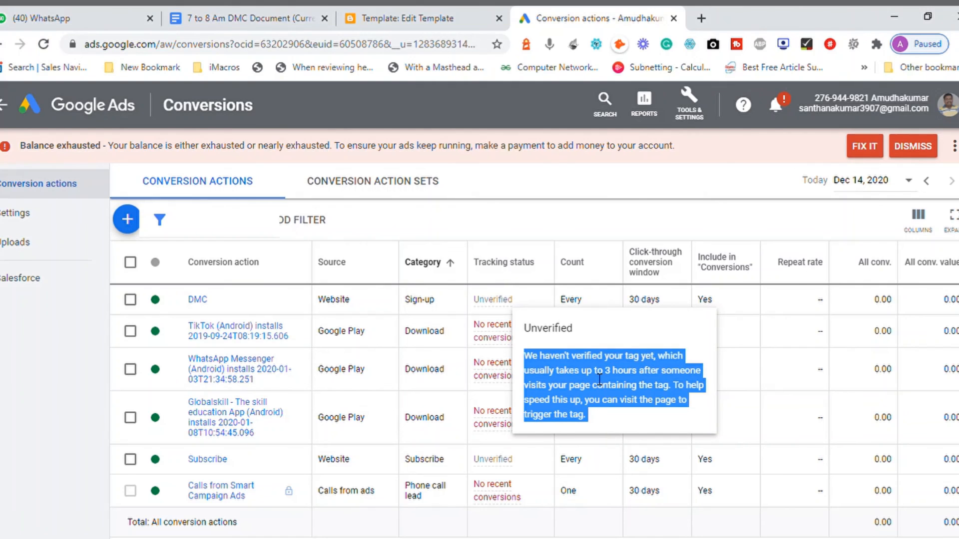
{"action": "left_click", "coordinate": [599, 380]}
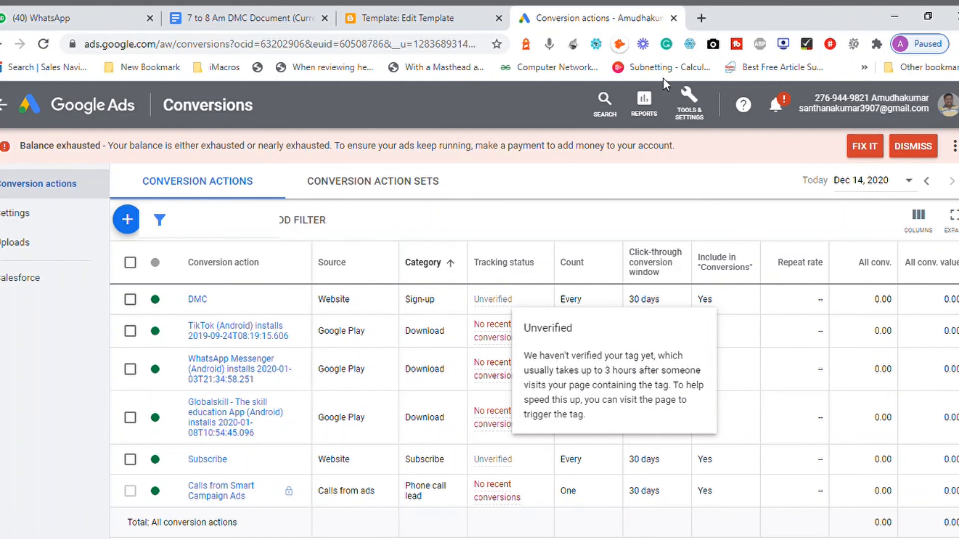
Open the trainer's website in a new browser tab, view its Apply Now application form, and close the form
{"action": "left_click", "coordinate": [702, 20]}
{"action": "type", "text": "amudhakumar.com"}
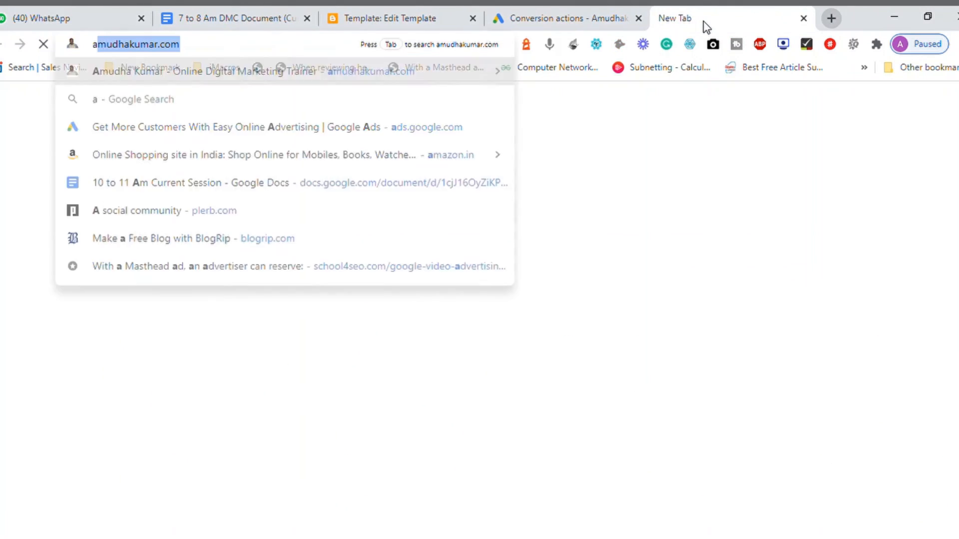
{"action": "key", "text": "Return"}
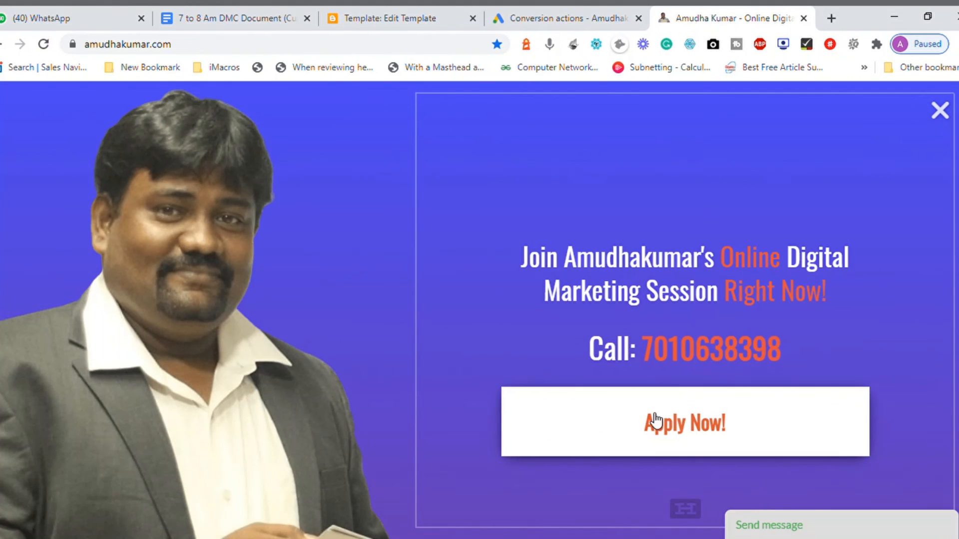
{"action": "left_click", "coordinate": [683, 427]}
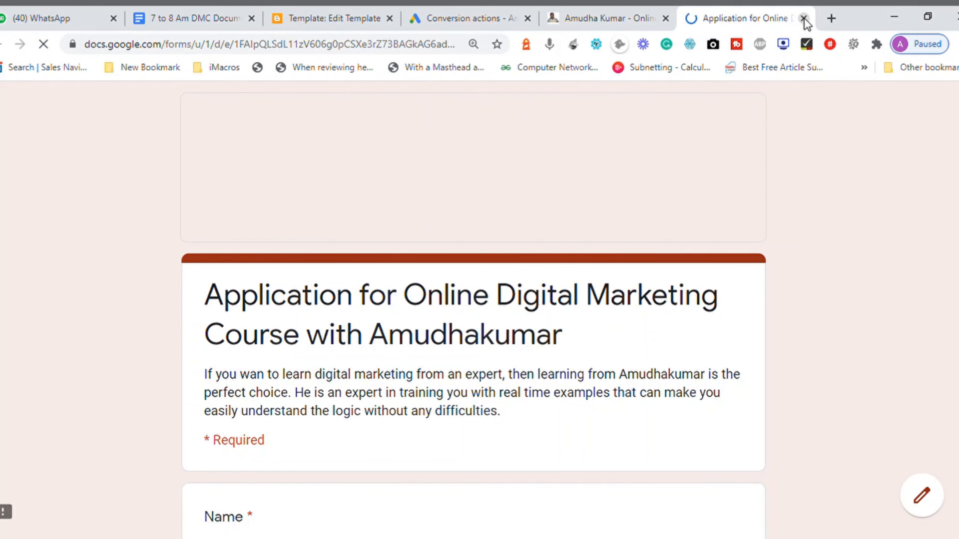
{"action": "left_click", "coordinate": [803, 19]}
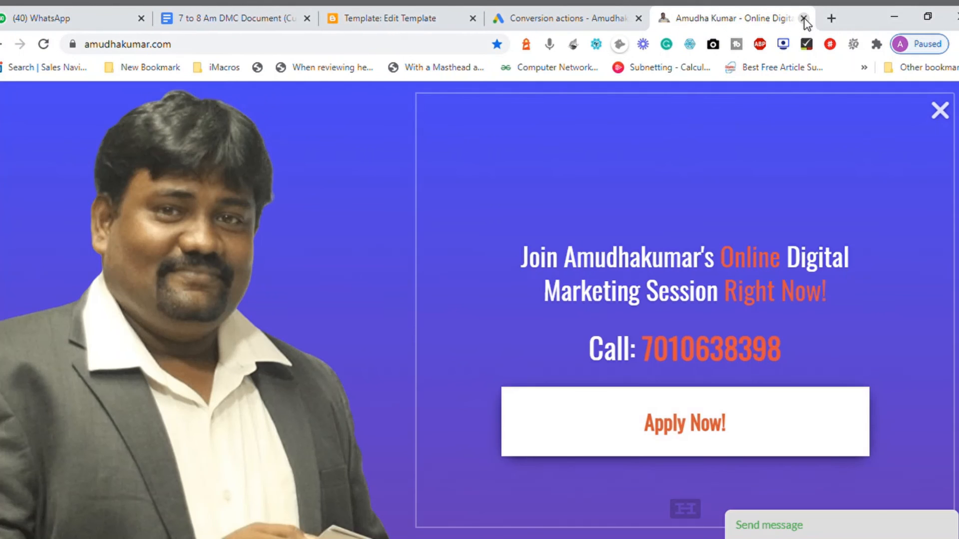
Switch between the Google Ads conversion actions list and the trainer's website, ending on the conversion actions list
{"action": "left_click", "coordinate": [553, 21]}
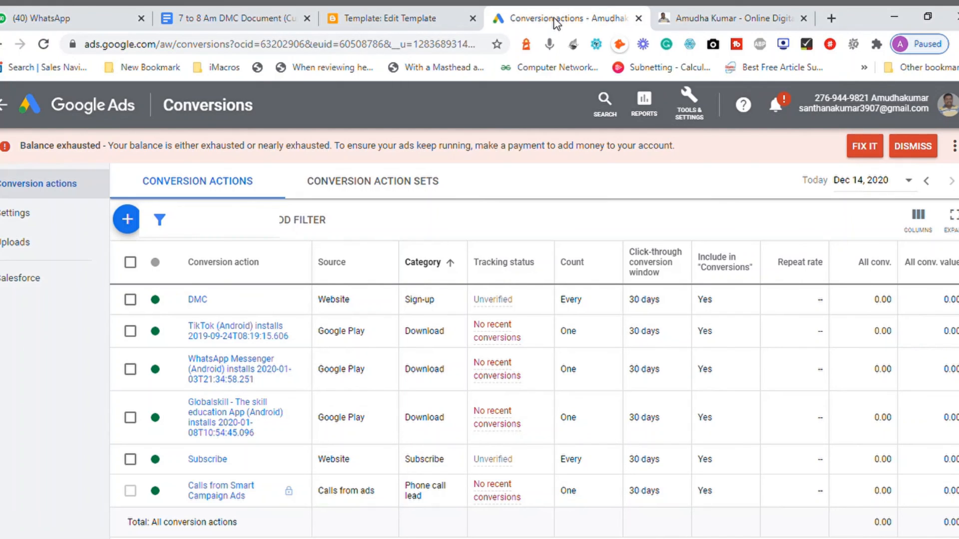
{"action": "left_click", "coordinate": [751, 20]}
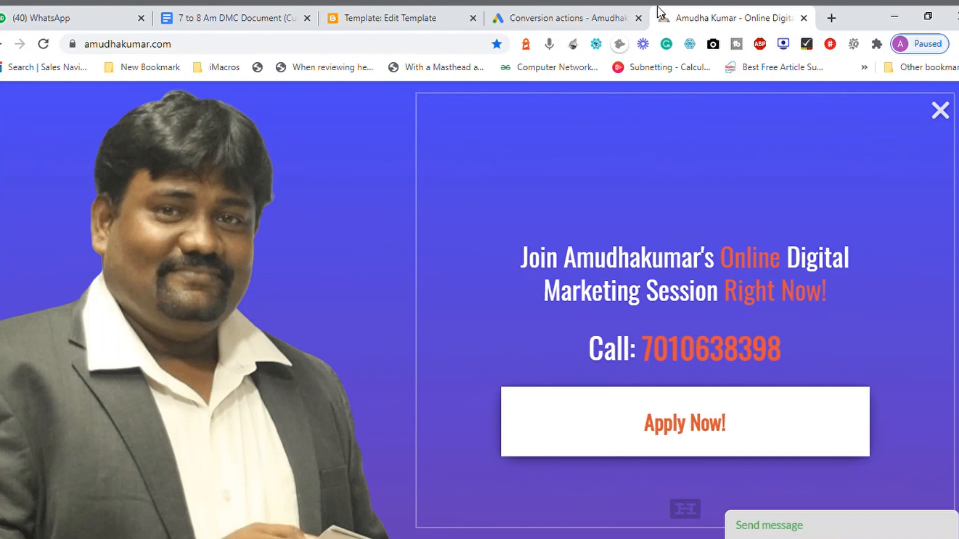
{"action": "left_click", "coordinate": [573, 19]}
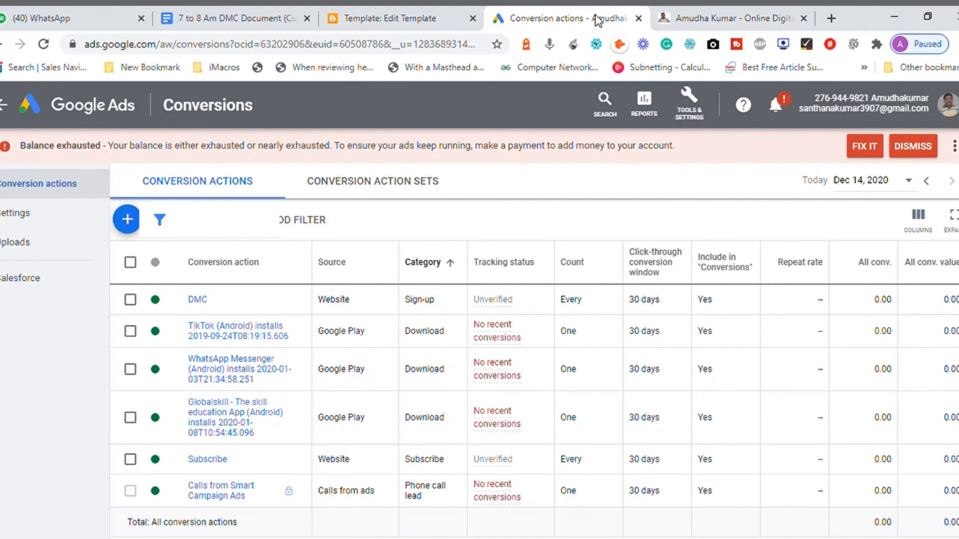